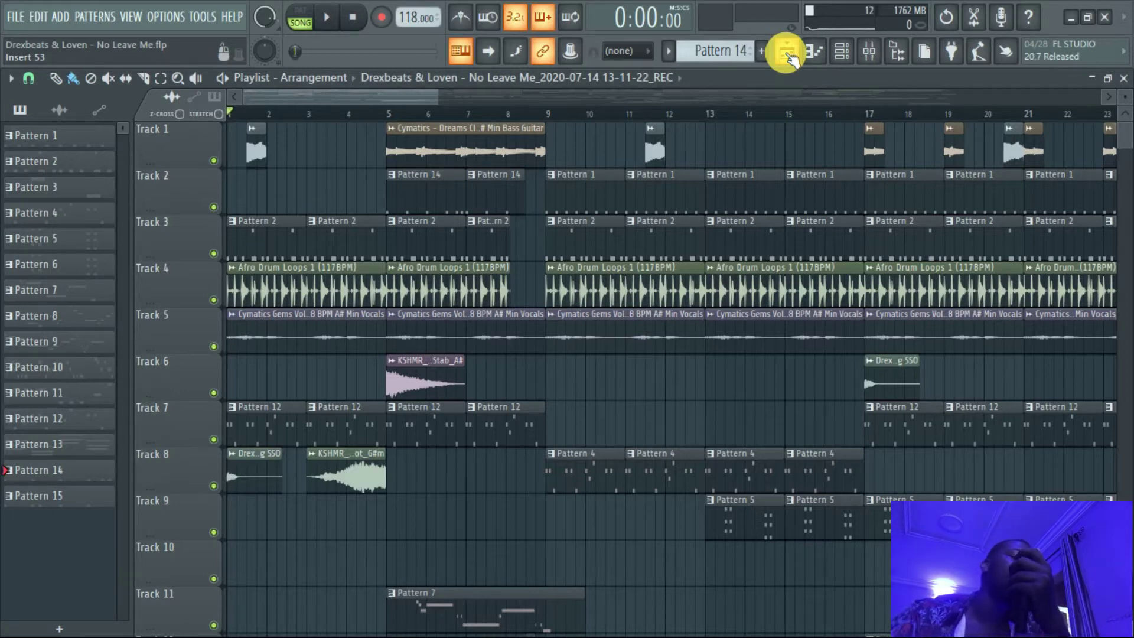
# Step: Play the song arrangement from its beginning, then stop playback
pyautogui.press('space')
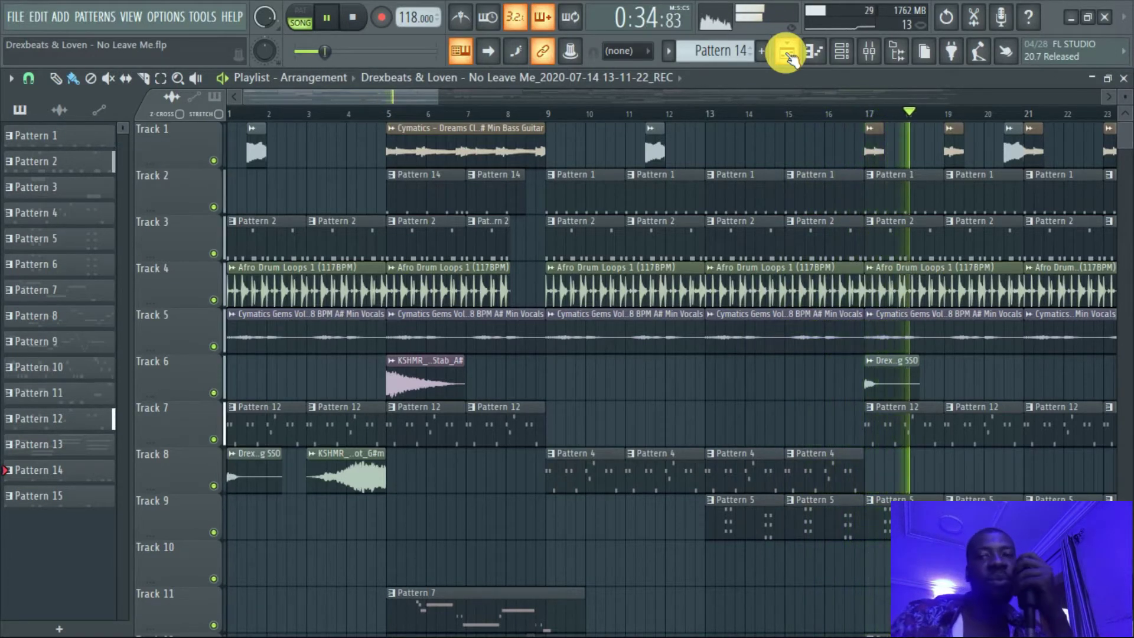
pyautogui.press('space')
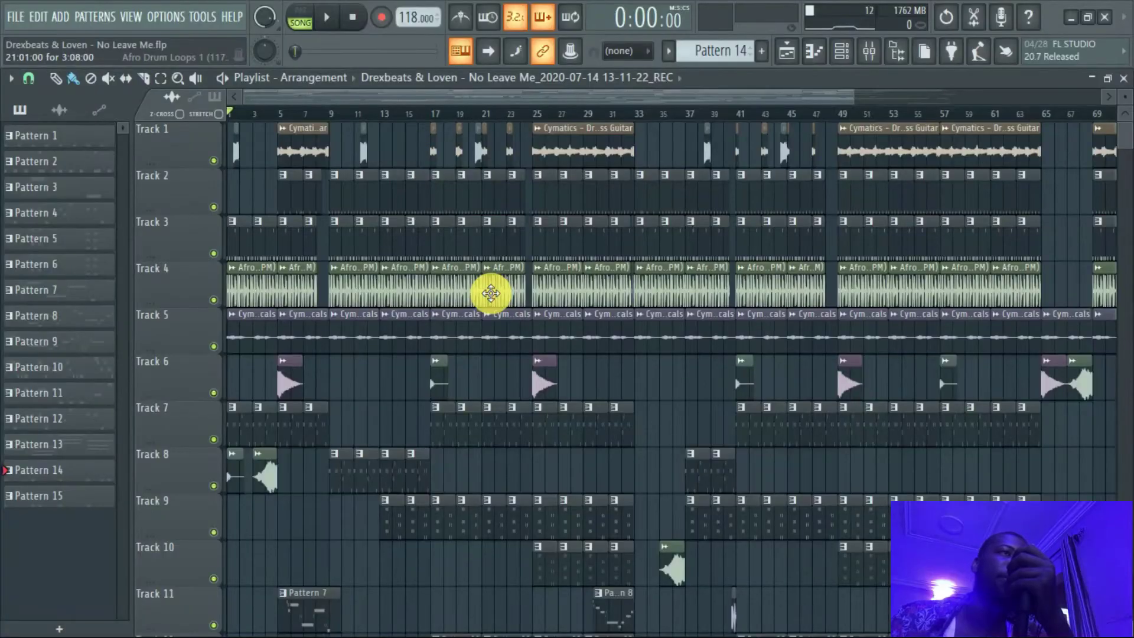
# Step: Show the channels of Pattern 2 from Track 3 and preview the rimshot channel's sample
pyautogui.scroll(-1, 417, 157)
pyautogui.scroll(1, 587, 198)
pyautogui.moveTo(852, 96); pyautogui.dragTo(425, 96)
pyautogui.click(285, 250)
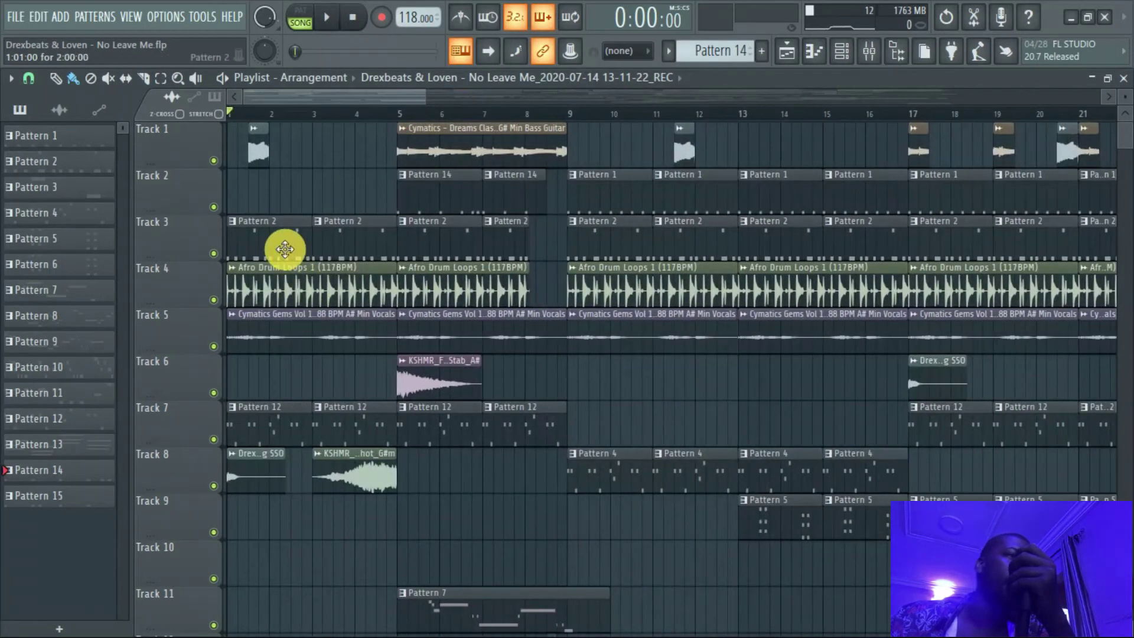
pyautogui.click(841, 51)
pyautogui.click(260, 247)
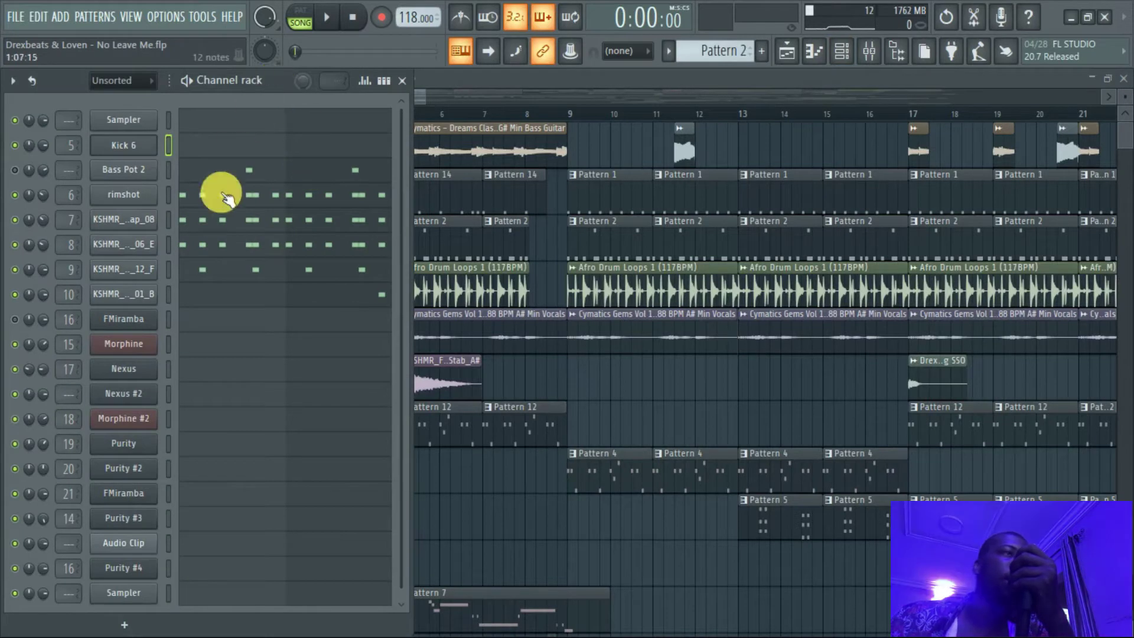
pyautogui.click(132, 195)
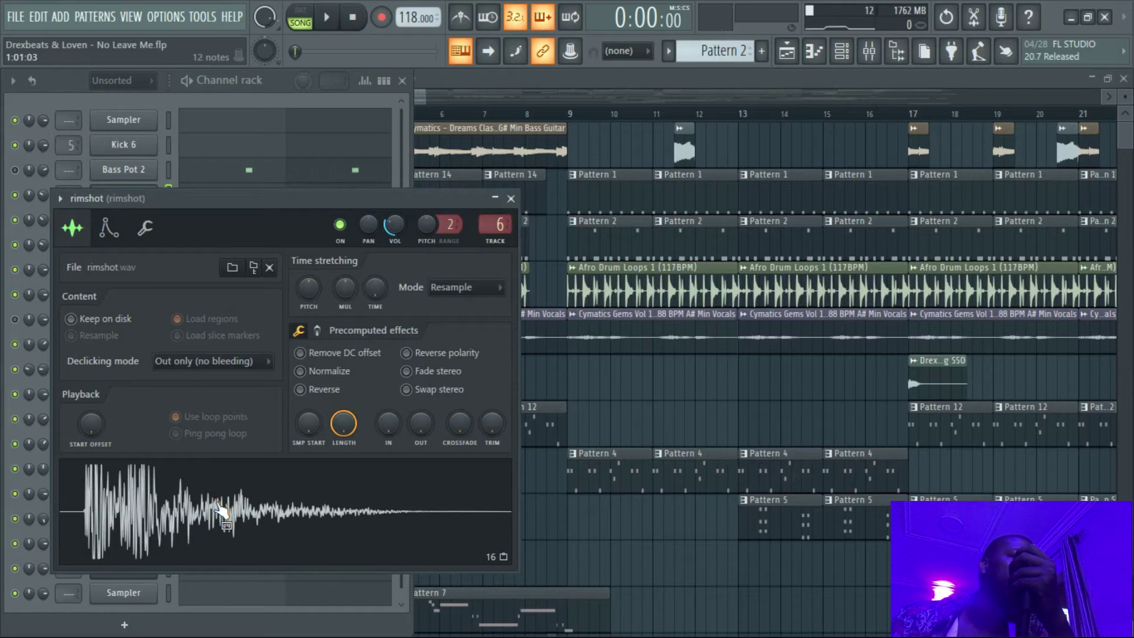
pyautogui.click(257, 99)
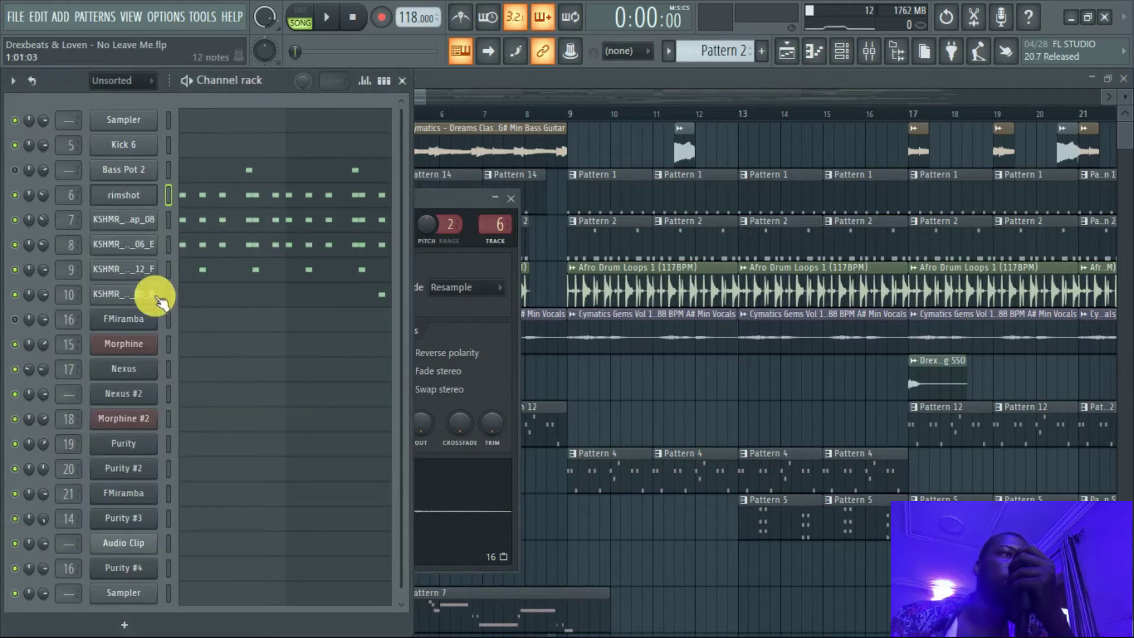
# Step: Open the settings of the KSHMR human clap channel and preview its sample
pyautogui.click(127, 222)
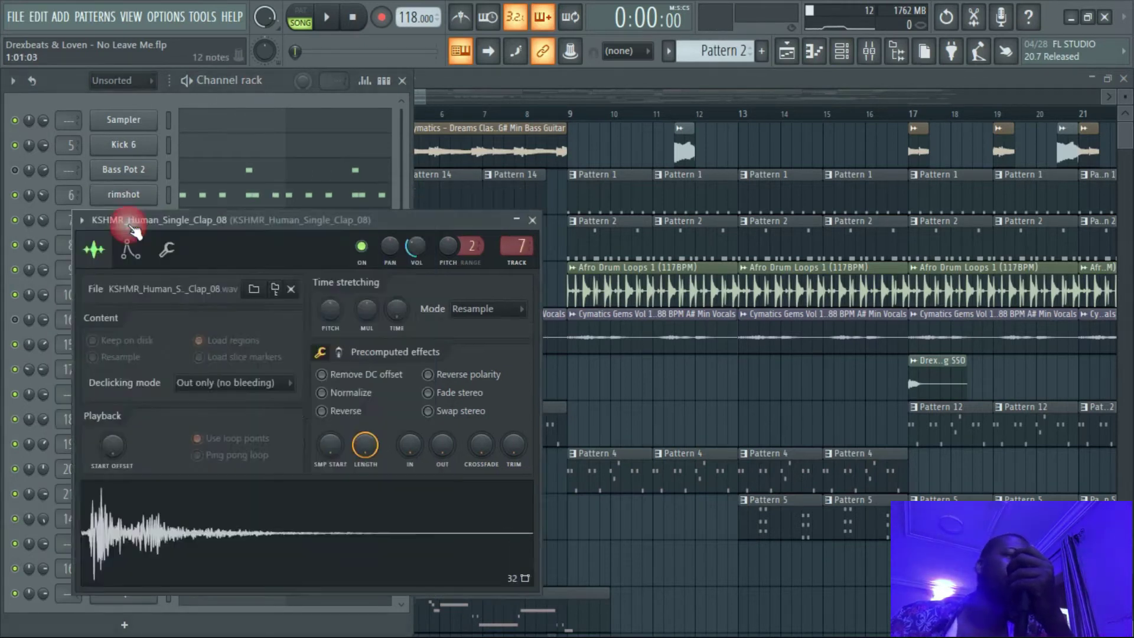
pyautogui.rightClick(297, 556)
pyautogui.click(258, 96)
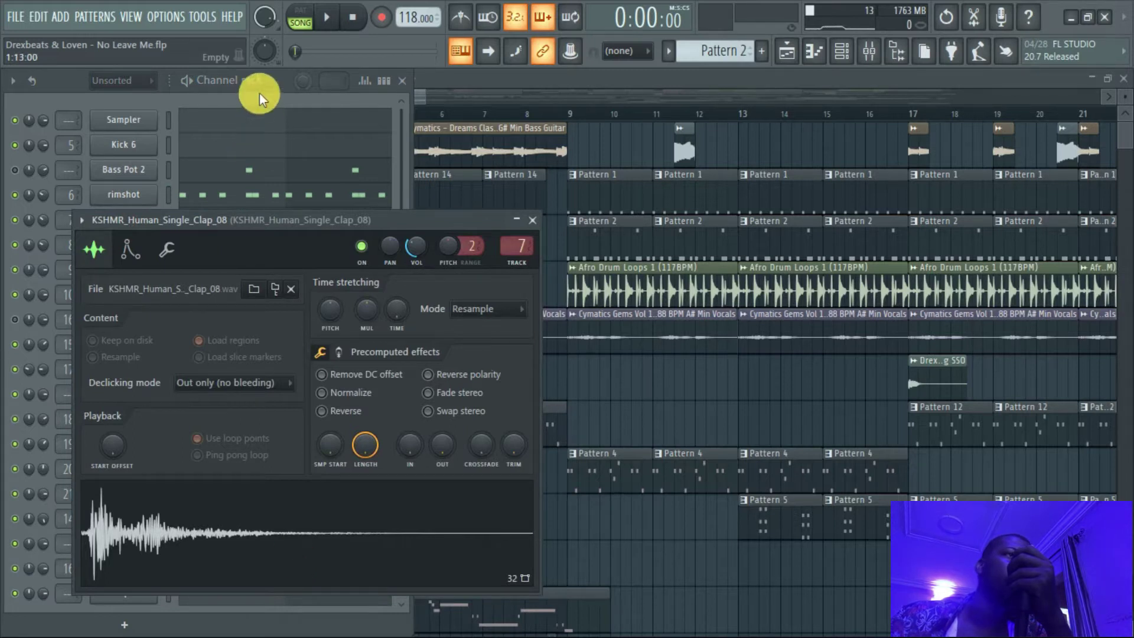
# Step: Preview the KSHMR high rimshot channel's sample and view its notes in the piano roll
pyautogui.click(150, 244)
pyautogui.click(277, 540)
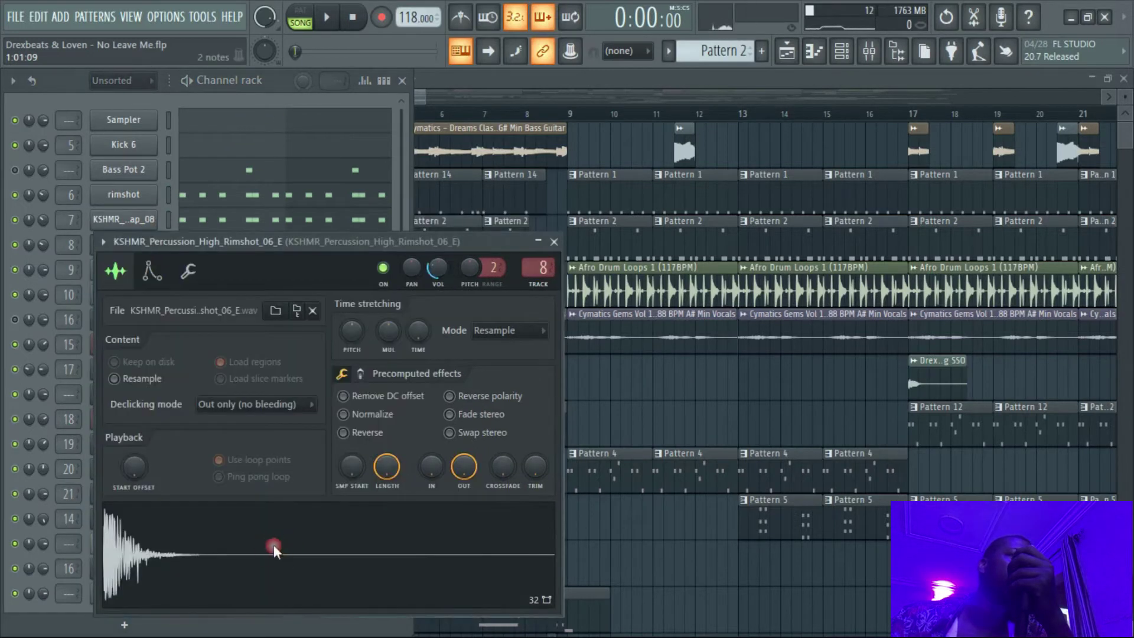
pyautogui.click(261, 101)
pyautogui.click(204, 242)
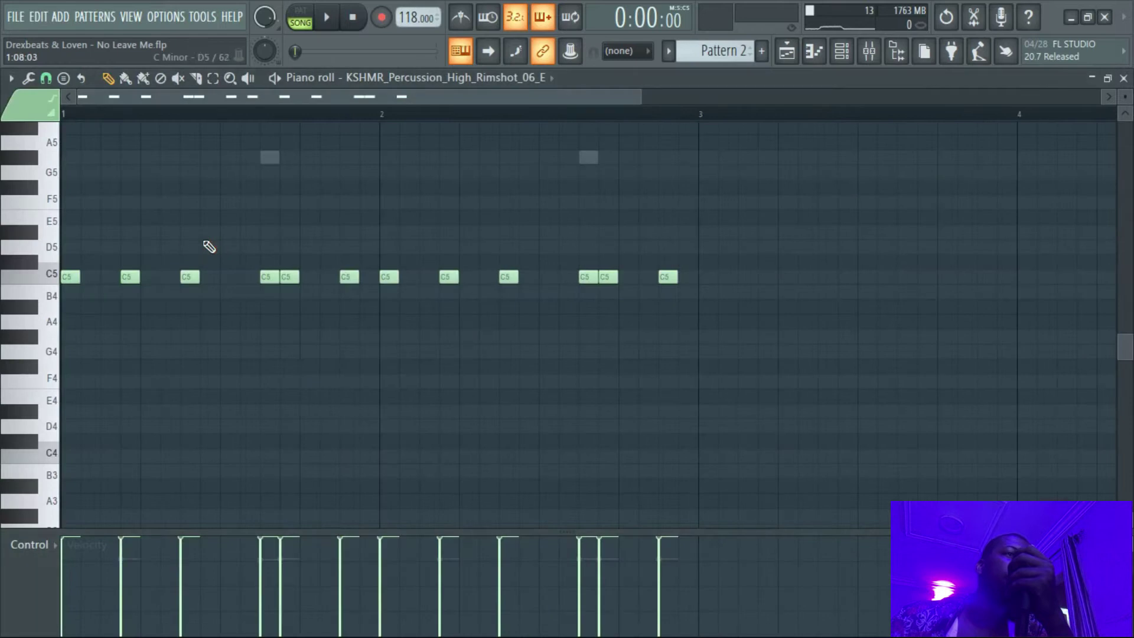
# Step: Switch playback to pattern mode, listen to Pattern 2 with its channels shown, and return to the playlist after stopping
pyautogui.click(300, 11)
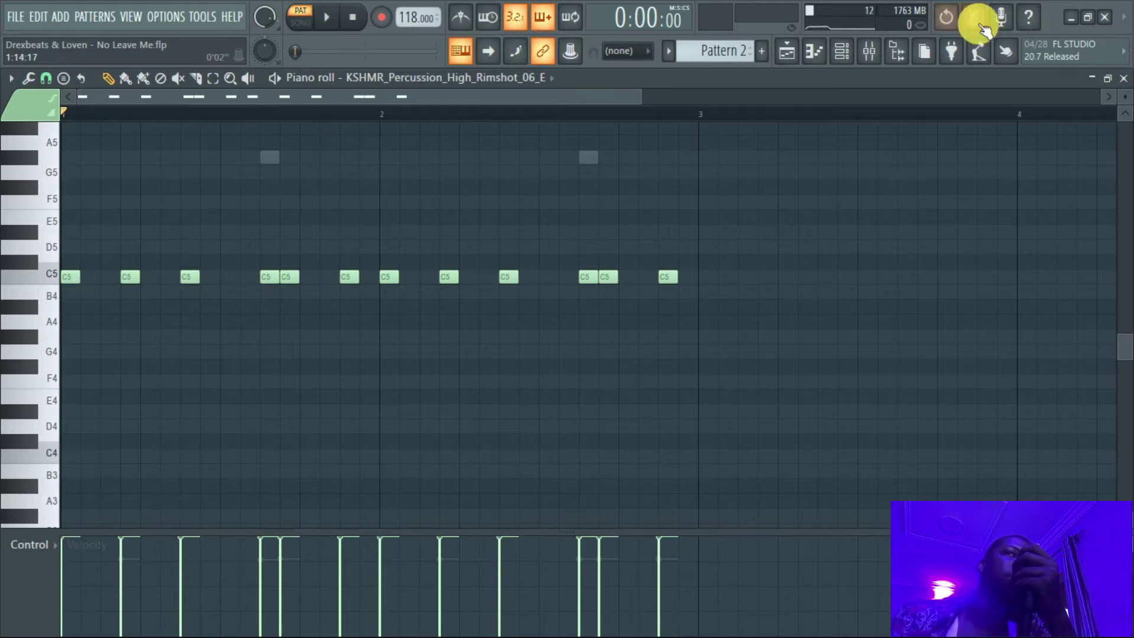
pyautogui.click(798, 53)
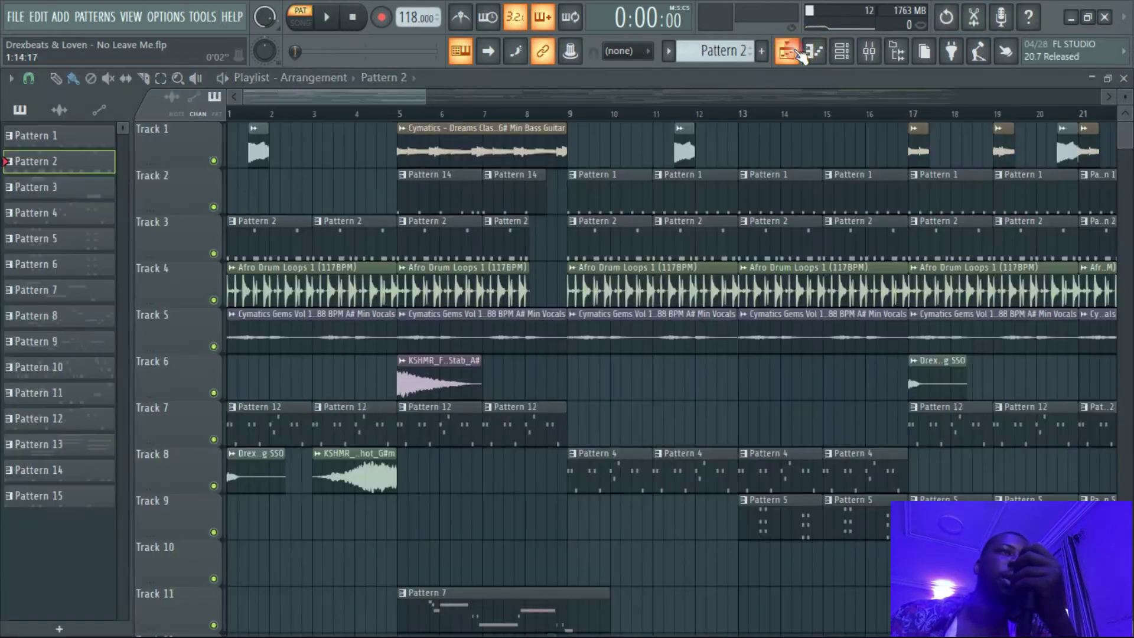
pyautogui.click(844, 54)
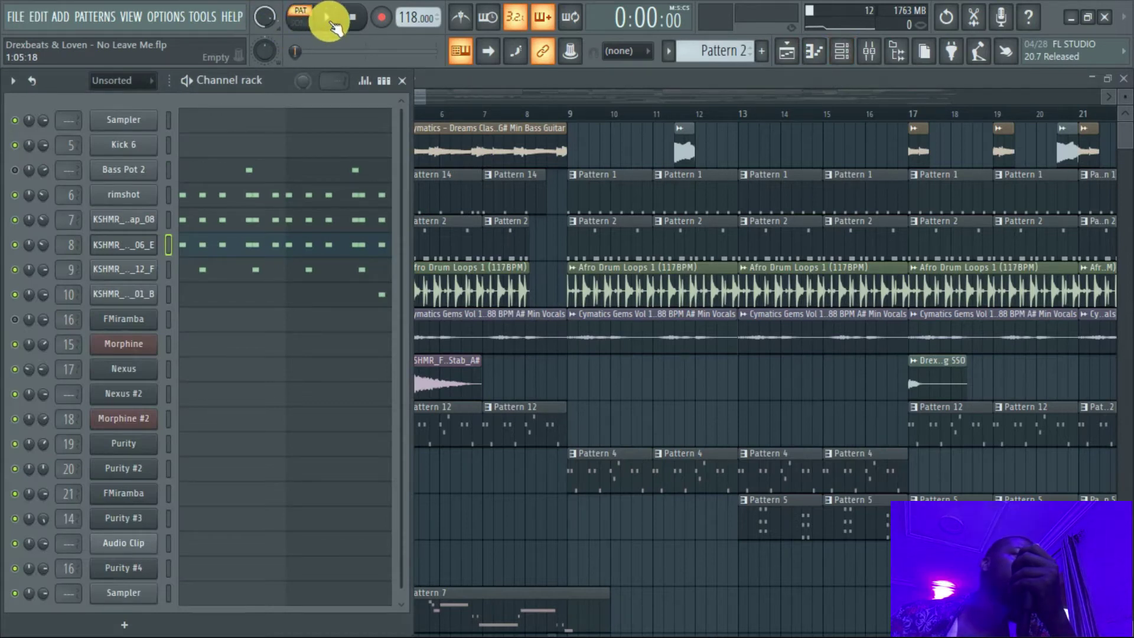
pyautogui.click(330, 23)
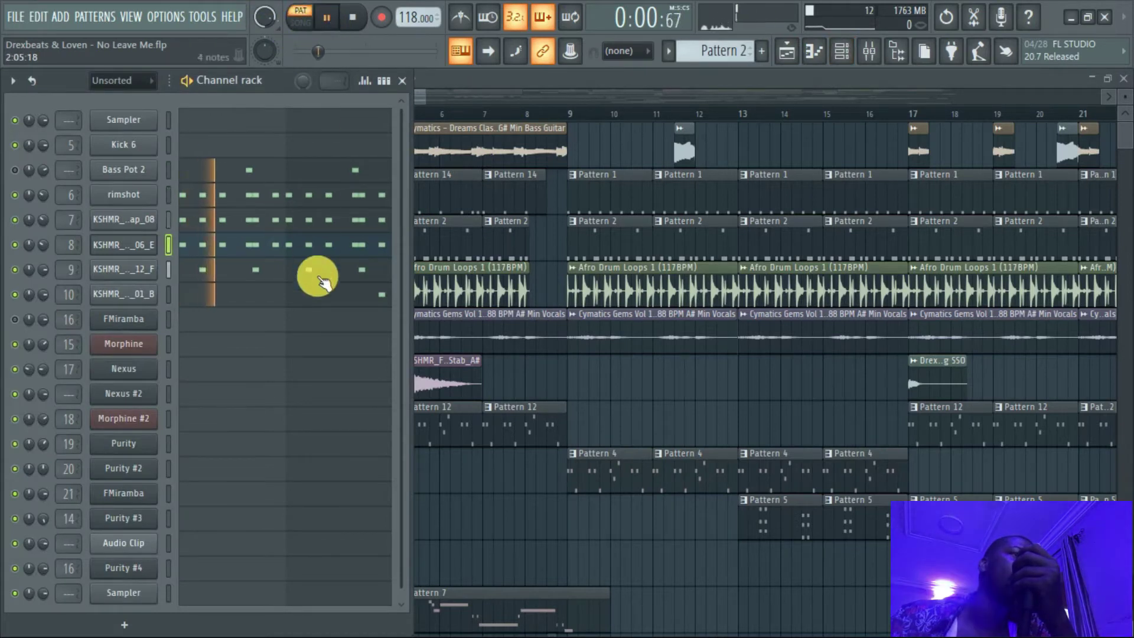
pyautogui.click(472, 79)
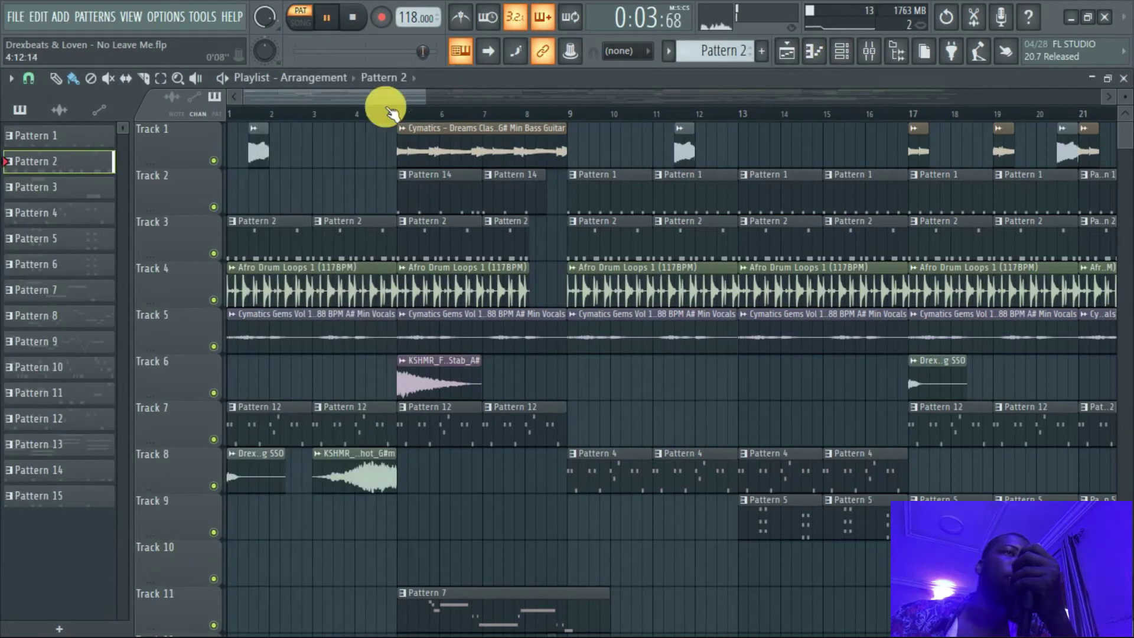
pyautogui.click(839, 52)
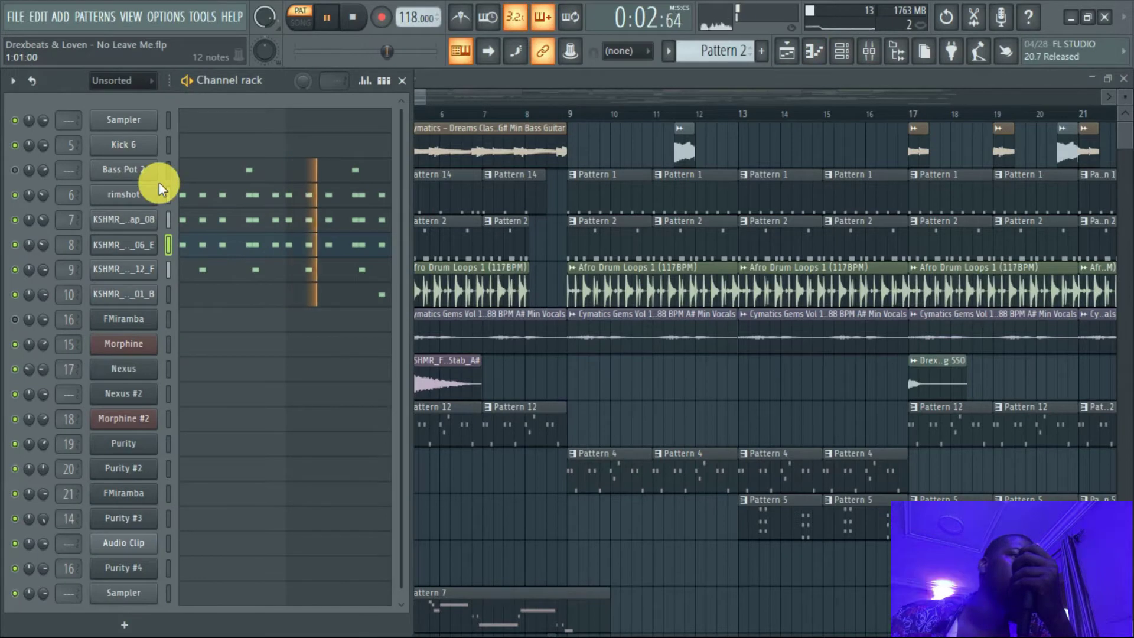
pyautogui.click(352, 17)
pyautogui.click(403, 80)
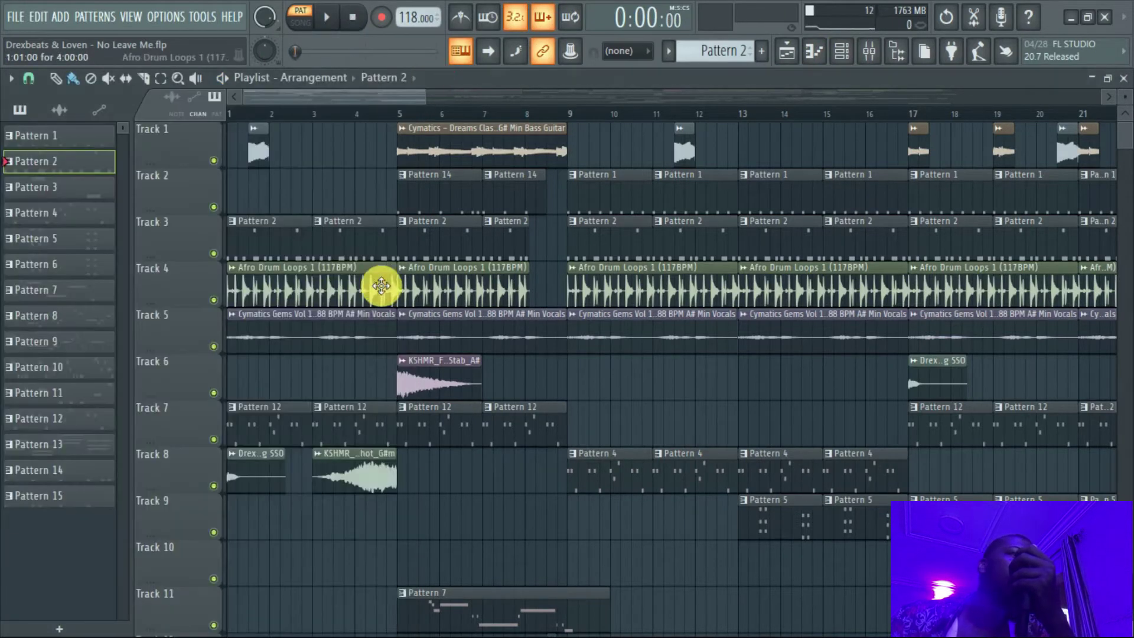
# Step: Preview the Afro Drum Loops 1 clip from Track 4 in its sample settings and check its mixer insert
pyautogui.scroll(-1, 372, 283)
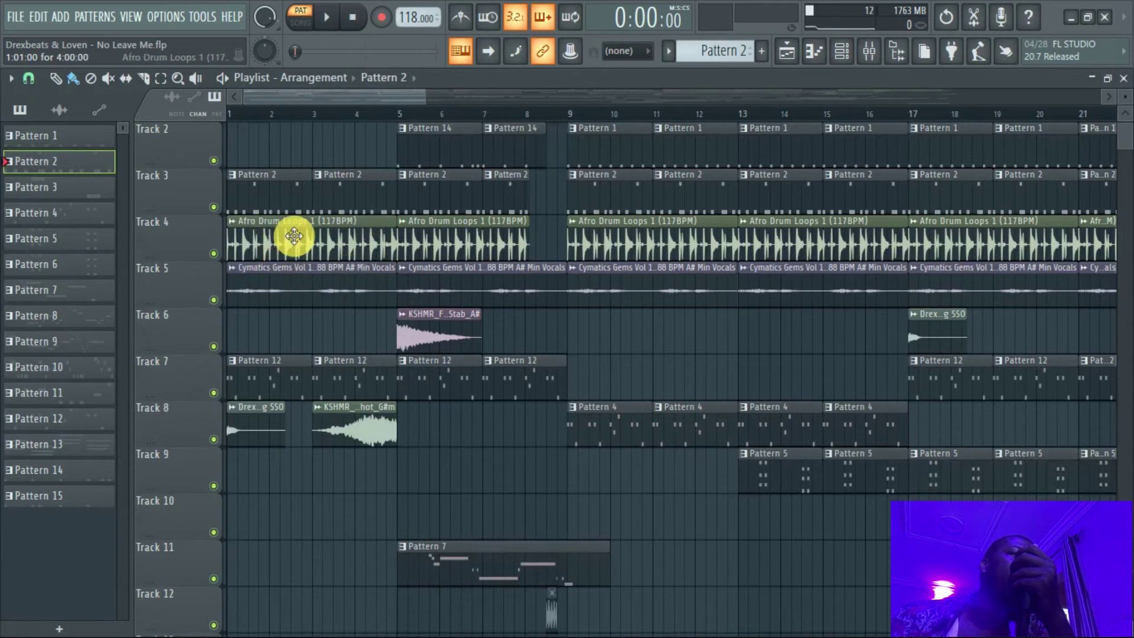
pyautogui.doubleClick(294, 236)
pyautogui.click(283, 292)
pyautogui.moveTo(297, 273); pyautogui.dragTo(490, 142)
pyautogui.click(495, 424)
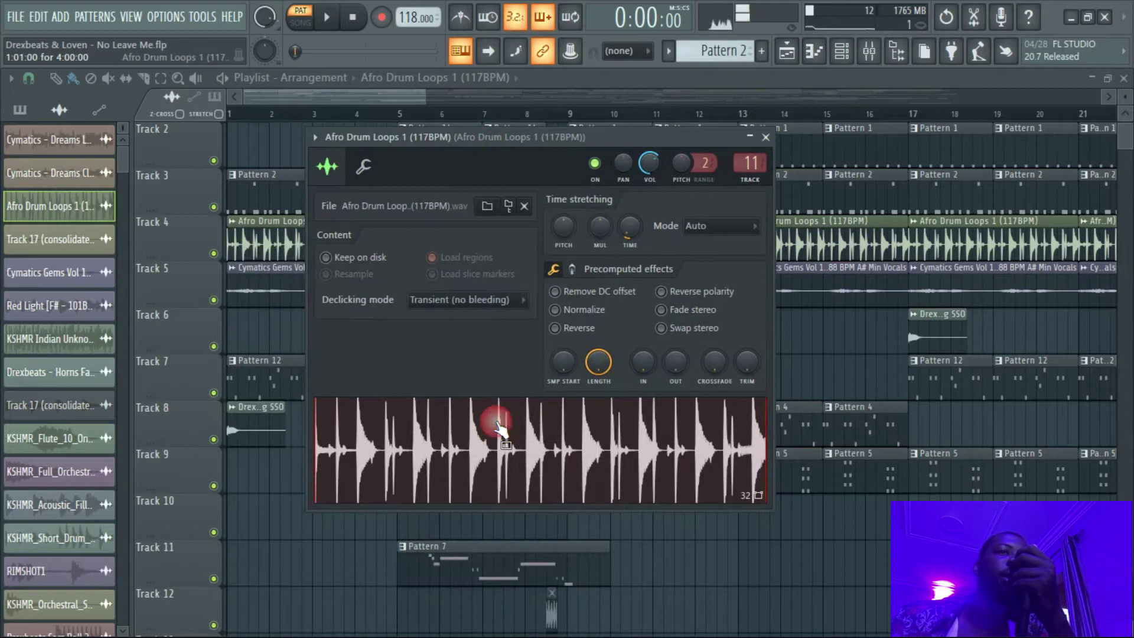
pyautogui.click(870, 53)
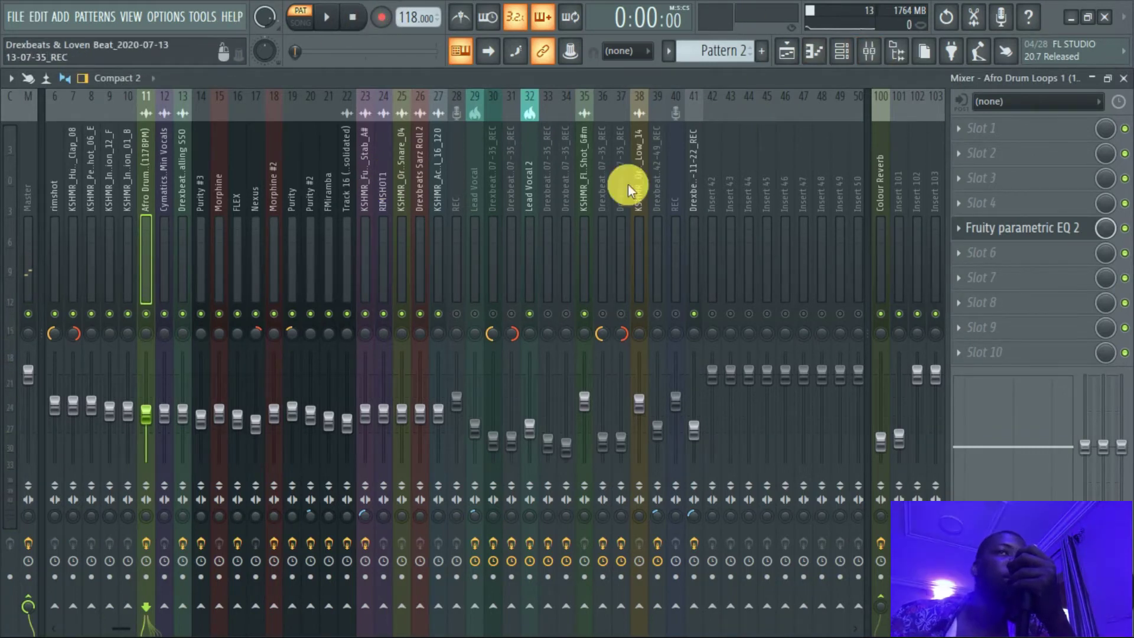
pyautogui.click(795, 54)
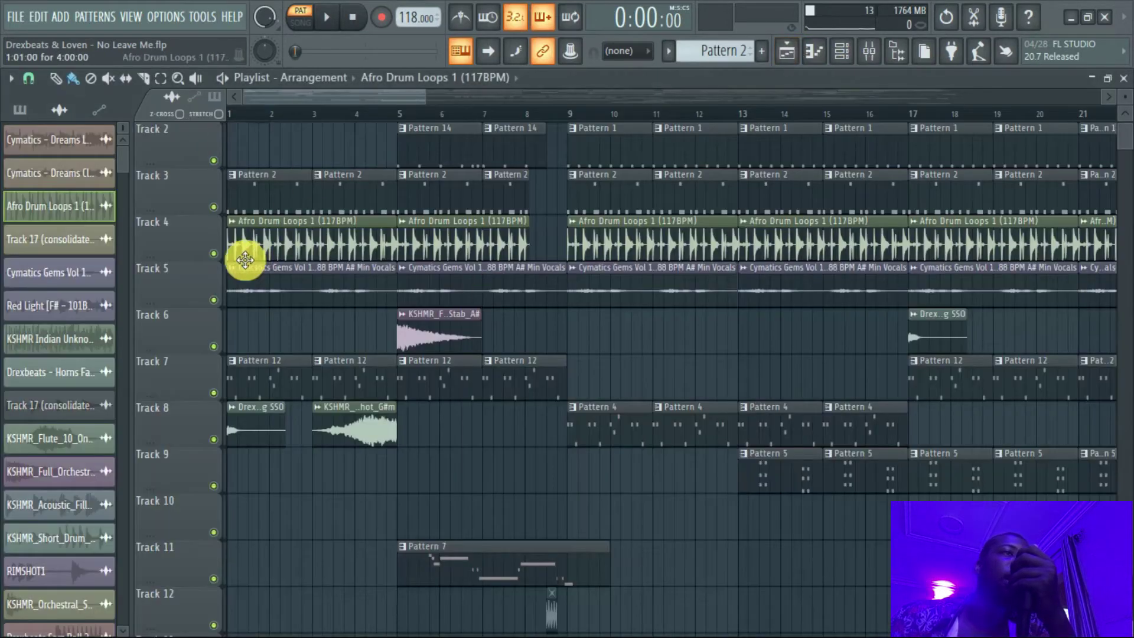
# Step: Solo Track 4, unmute Track 3, and play both drum tracks together in song mode
pyautogui.rightClick(214, 253)
pyautogui.click(224, 209)
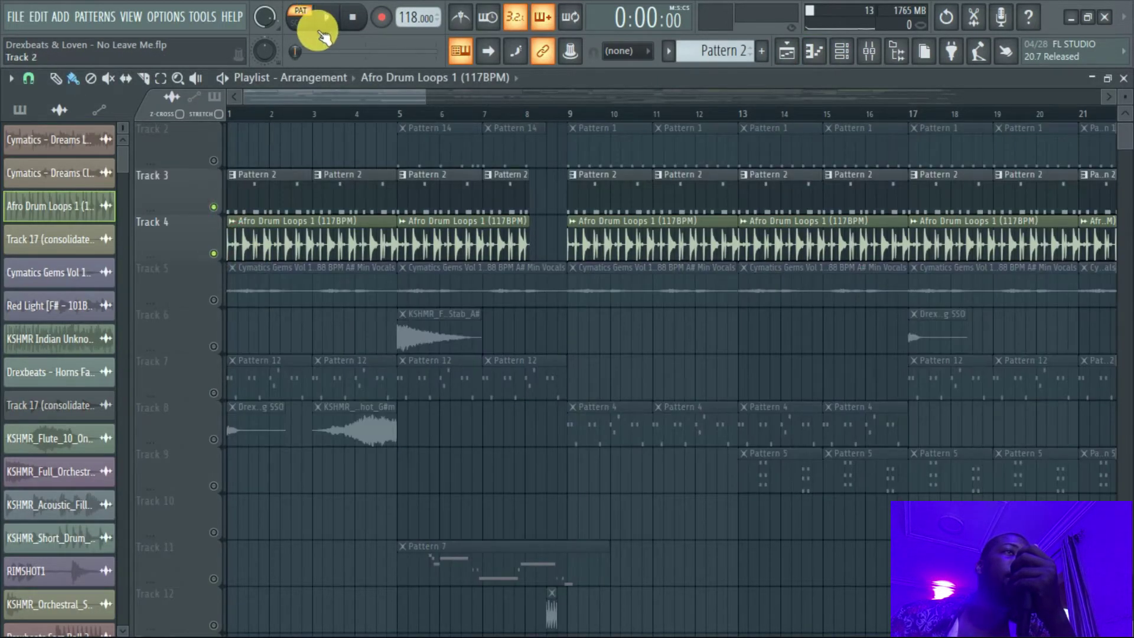
pyautogui.click(331, 19)
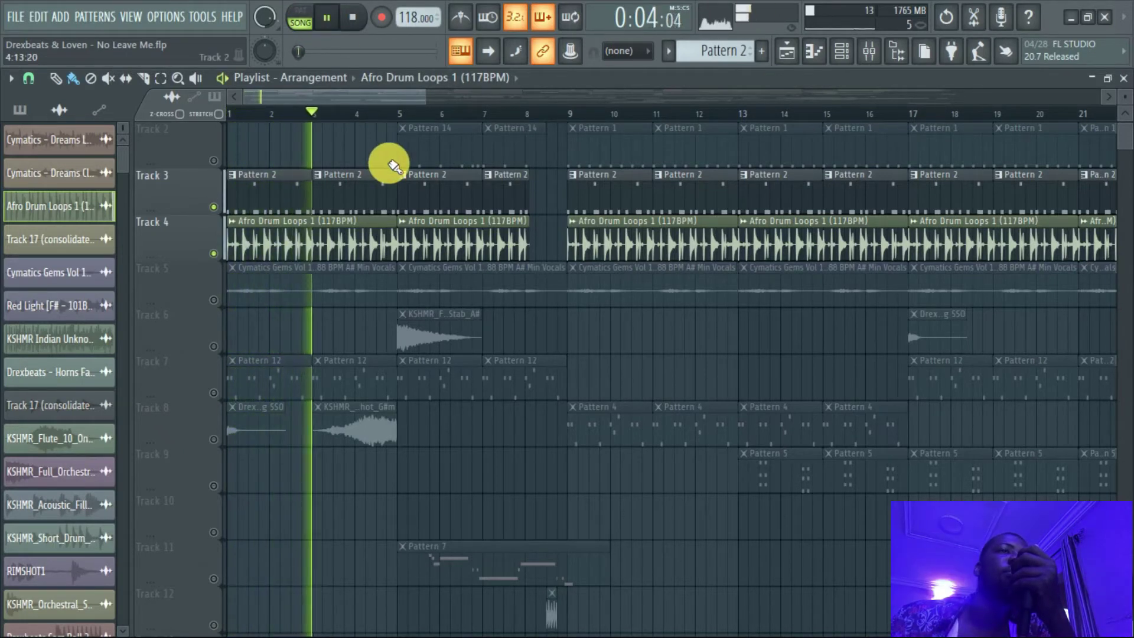
pyautogui.click(353, 17)
# Step: Unmute Track 2 and view Pattern 14's Kick 6 notes in the piano roll
pyautogui.click(222, 162)
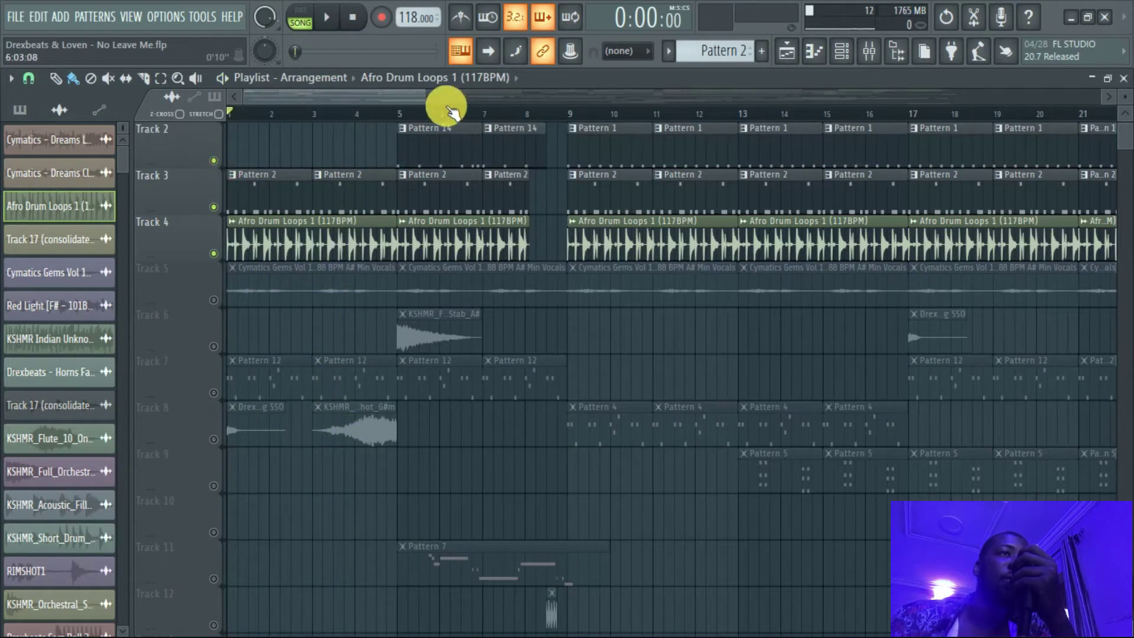
pyautogui.click(425, 145)
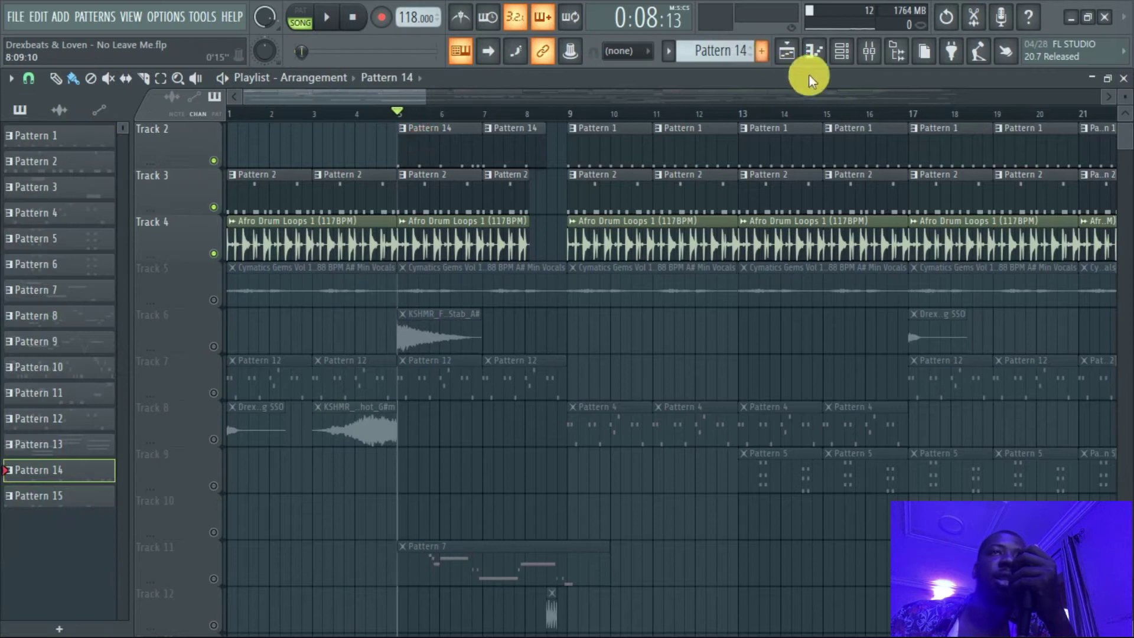
pyautogui.click(841, 56)
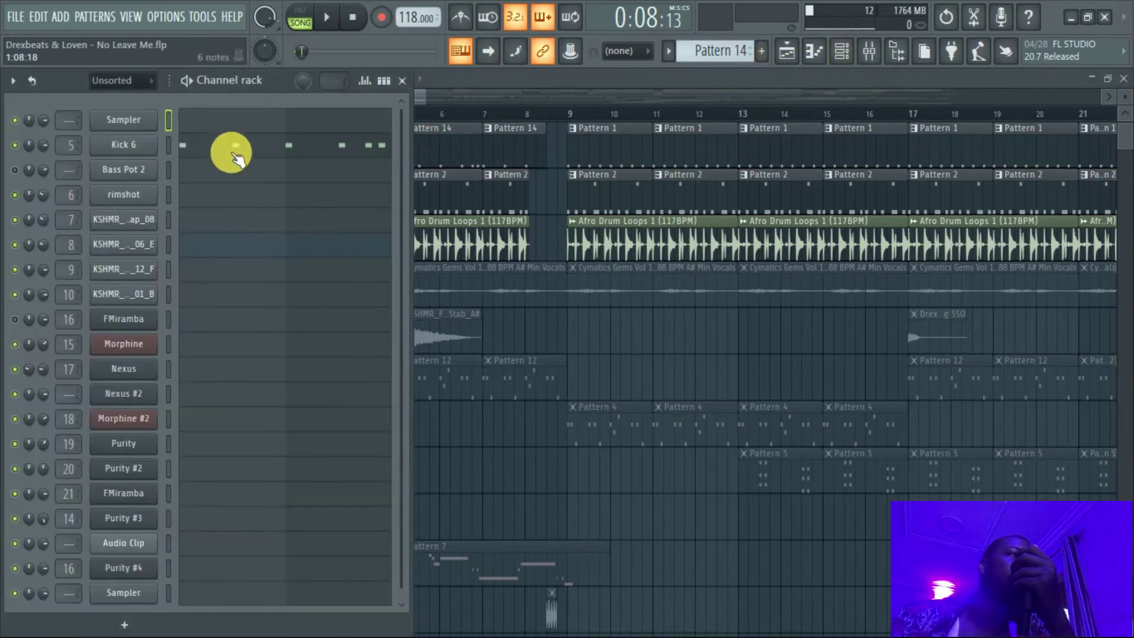
pyautogui.click(188, 153)
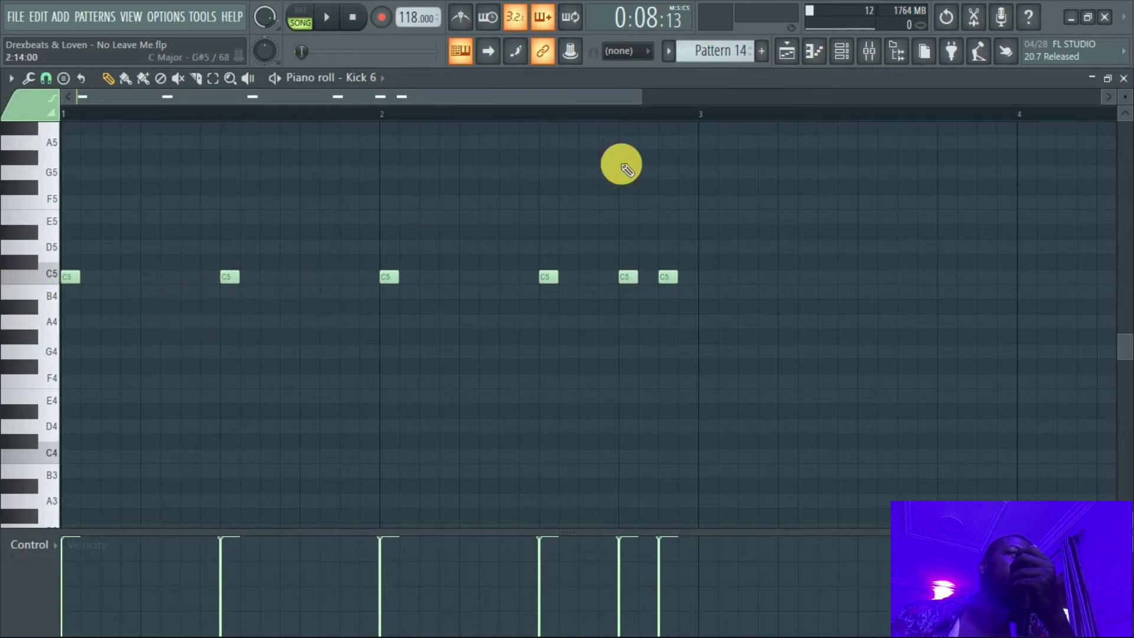
# Step: Play Tracks 2, 3 and 4 together from bar 5 of the playlist, then stop
pyautogui.click(787, 52)
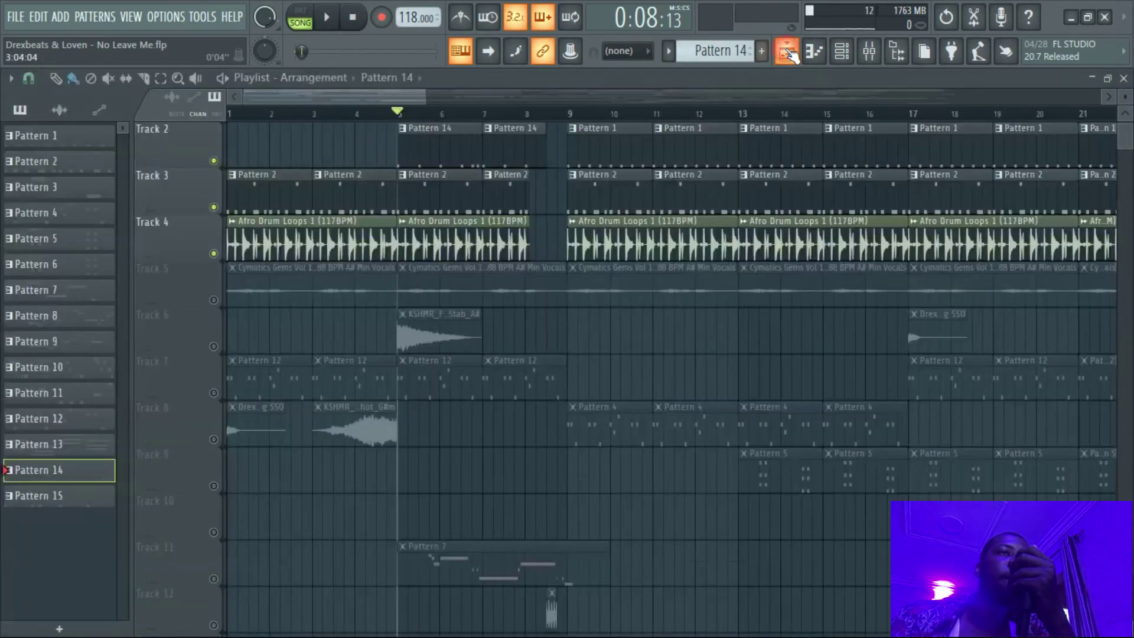
pyautogui.click(334, 19)
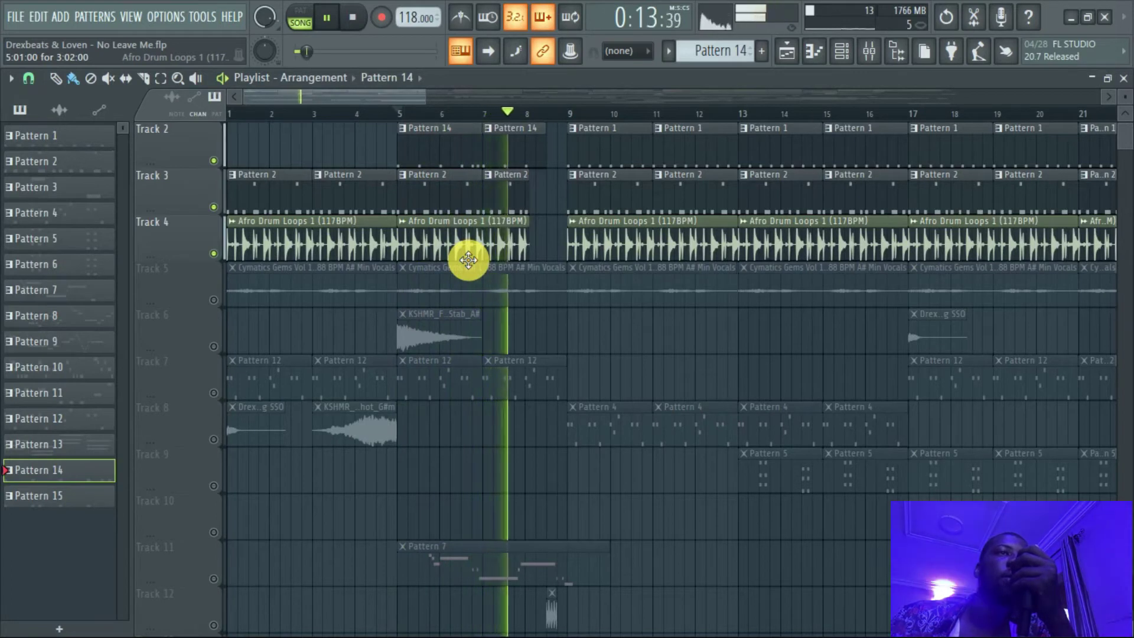
pyautogui.press('space')
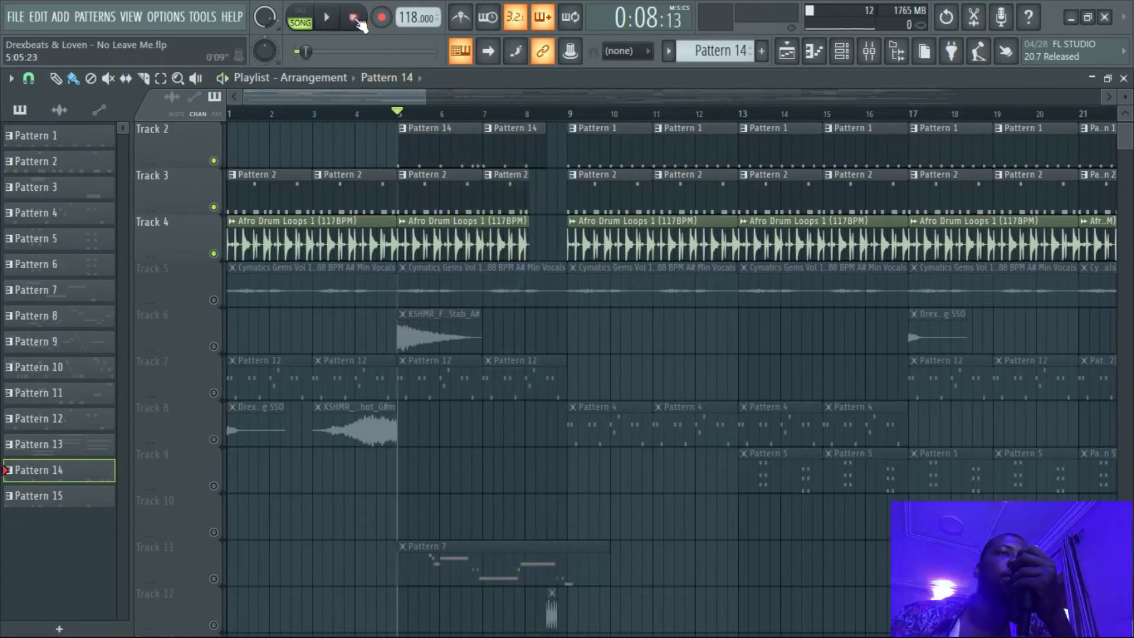
# Step: Unmute Track 7 and show Pattern 12's instrument channels in the channel rack
pyautogui.scroll(-2, 440, 319)
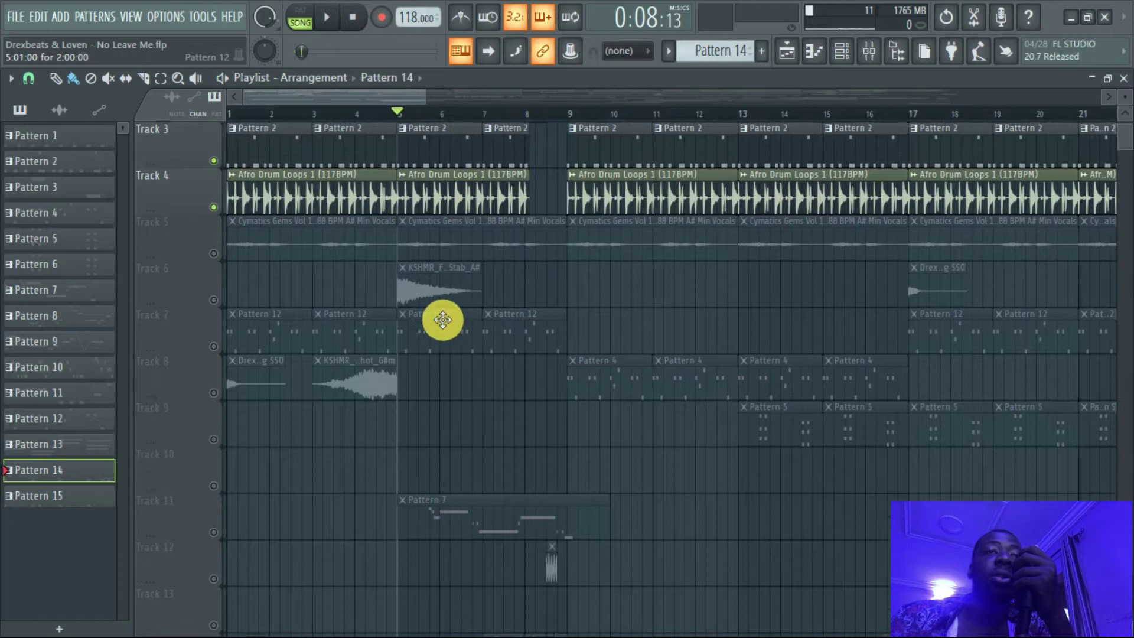
pyautogui.scroll(-1, 448, 331)
pyautogui.scroll(3, 471, 337)
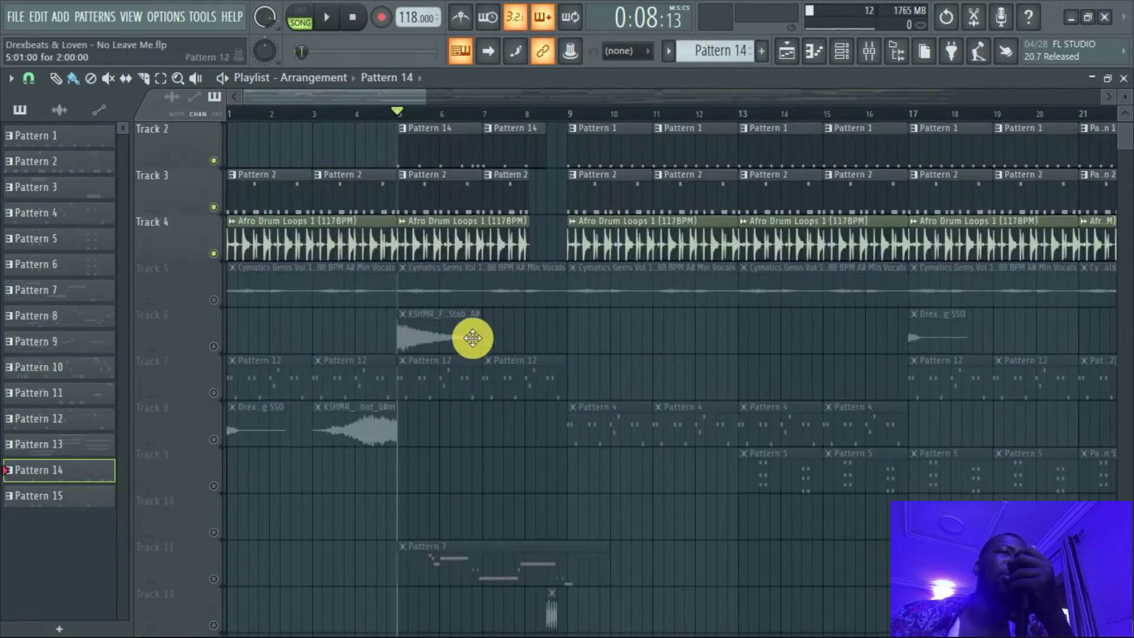
pyautogui.click(214, 393)
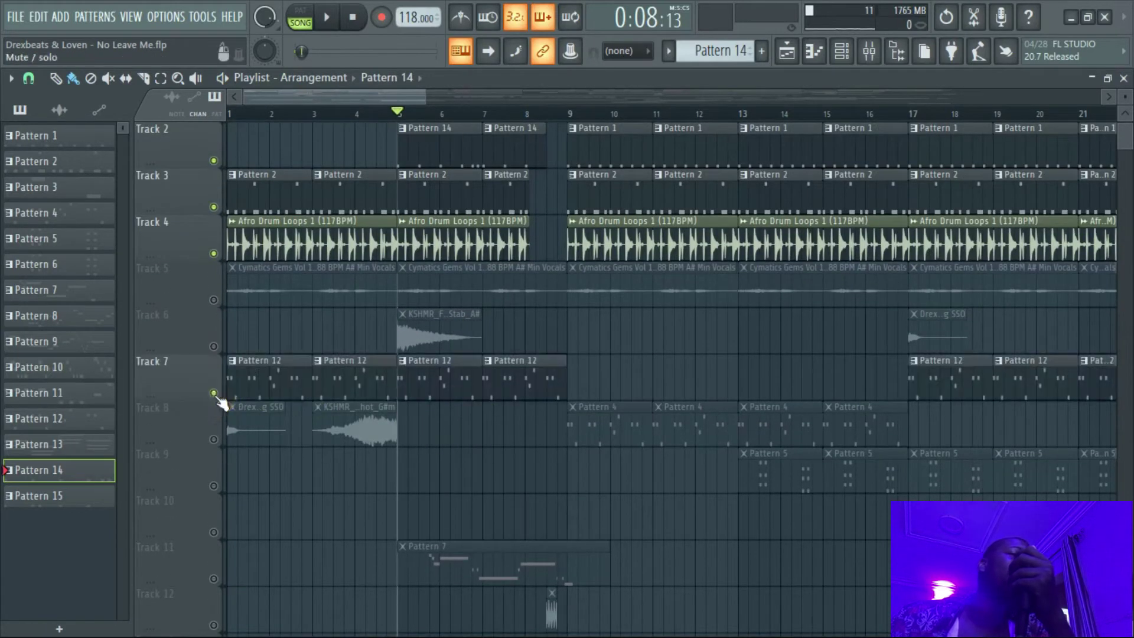
pyautogui.doubleClick(284, 379)
pyautogui.click(842, 50)
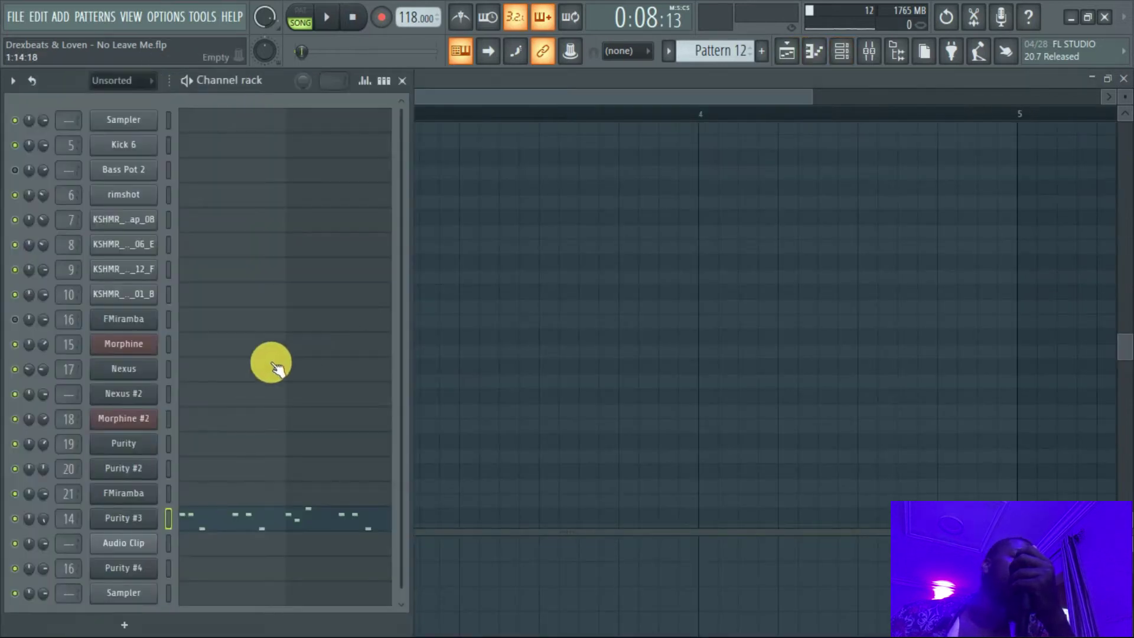
pyautogui.scroll(-1, 272, 377)
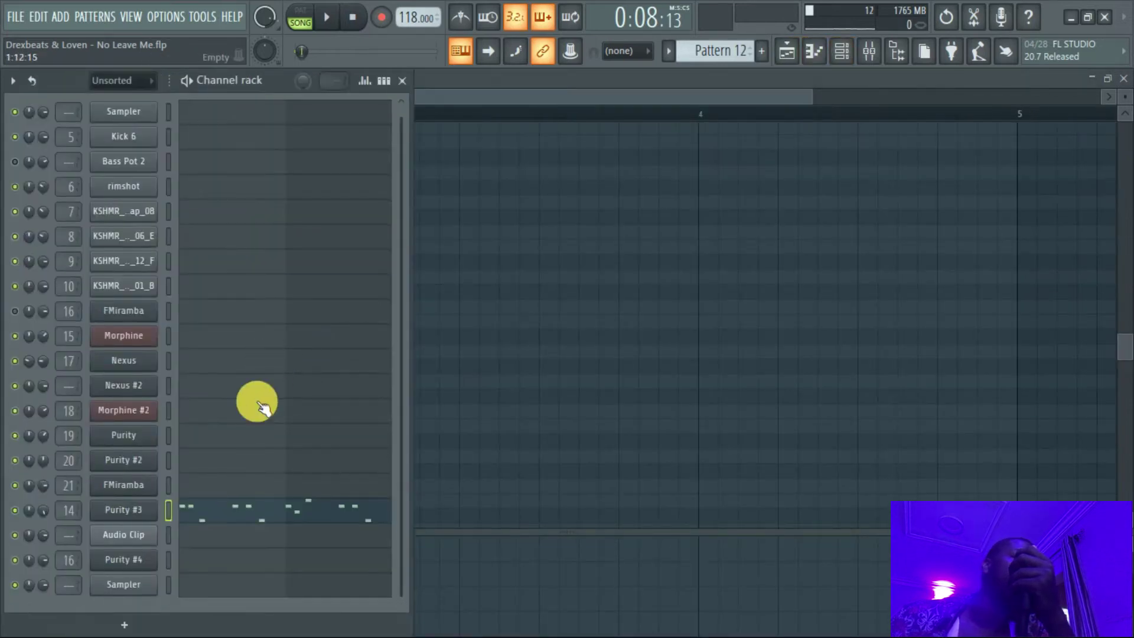
# Step: Open the Purity #3 instrument to inspect its Muted Guitar preset, and view the channel's Pattern 12 notes in the piano roll
pyautogui.click(150, 509)
pyautogui.moveTo(317, 104); pyautogui.dragTo(721, 82)
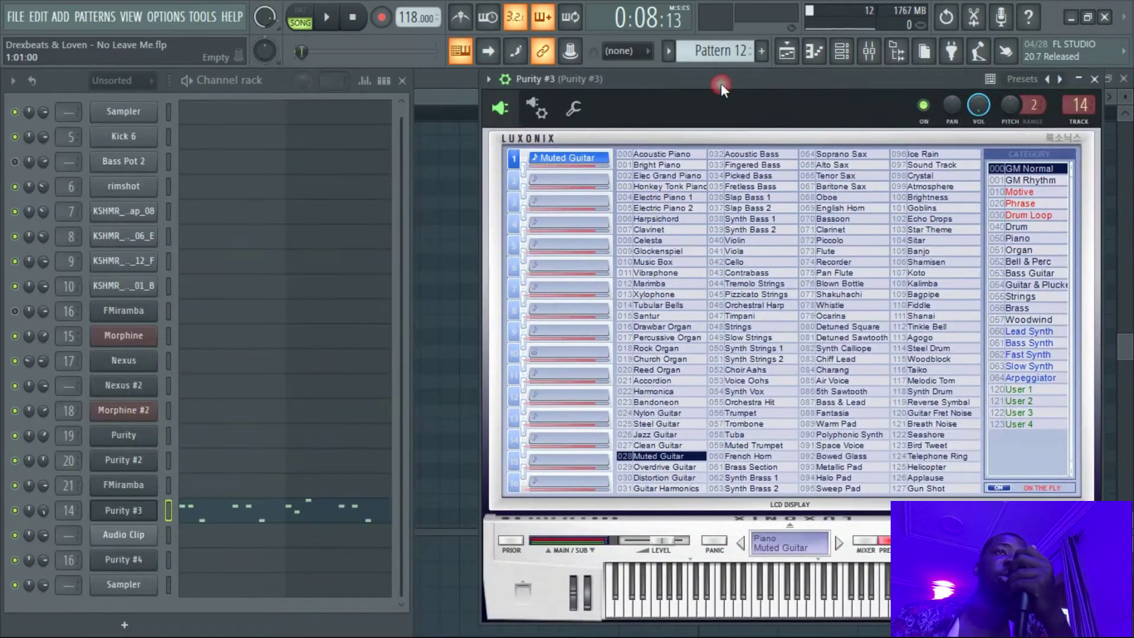
pyautogui.click(509, 84)
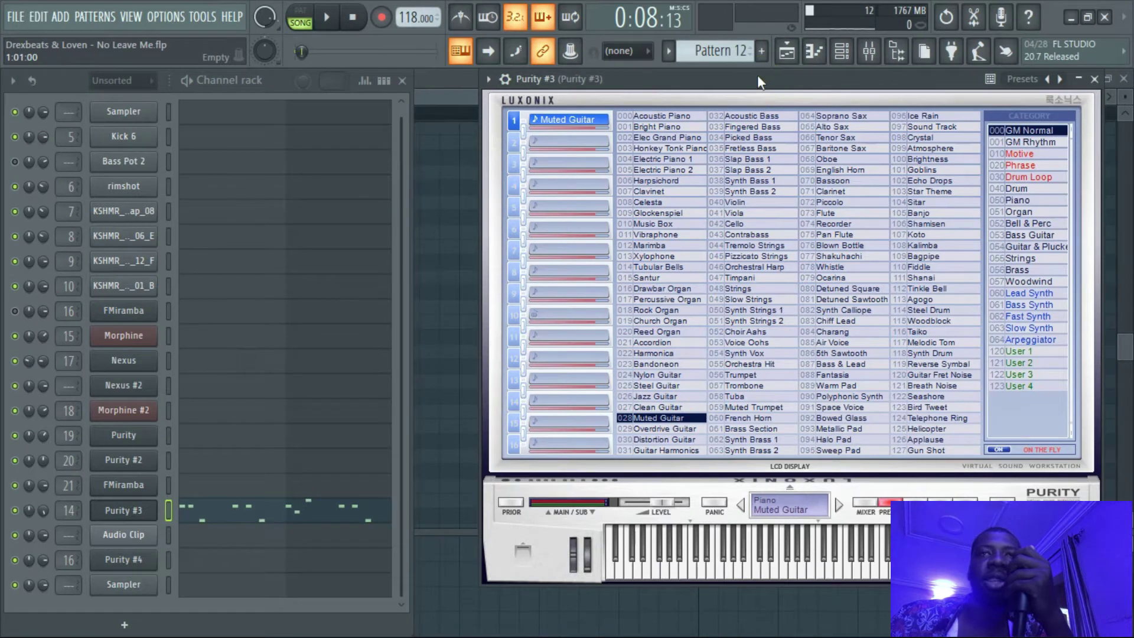
pyautogui.moveTo(757, 76); pyautogui.dragTo(738, 76)
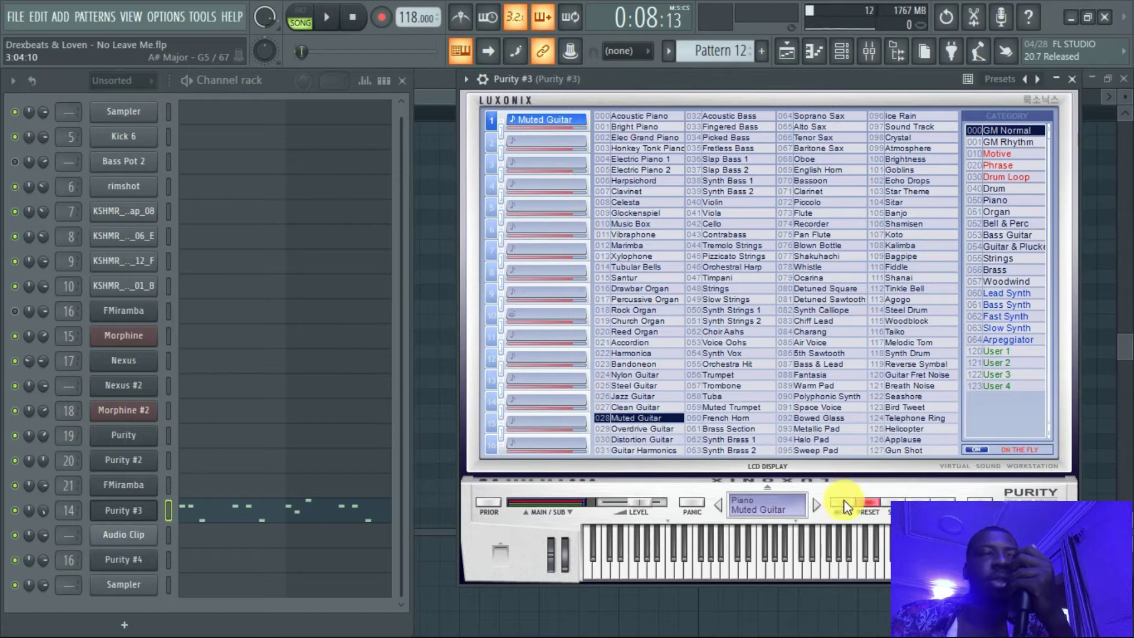
pyautogui.click(219, 518)
pyautogui.scroll(-4, 497, 282)
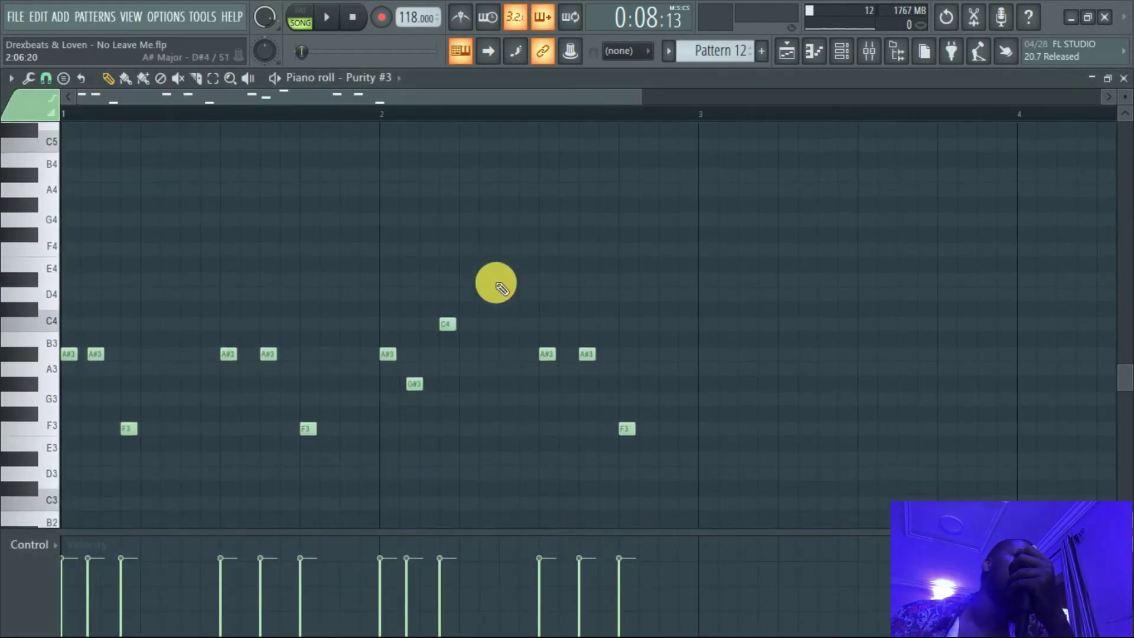
# Step: Inspect the key and scale settings of Auto-Tune 8.1 on the Lead Vocal mixer track, and close the plugin
pyautogui.click(869, 51)
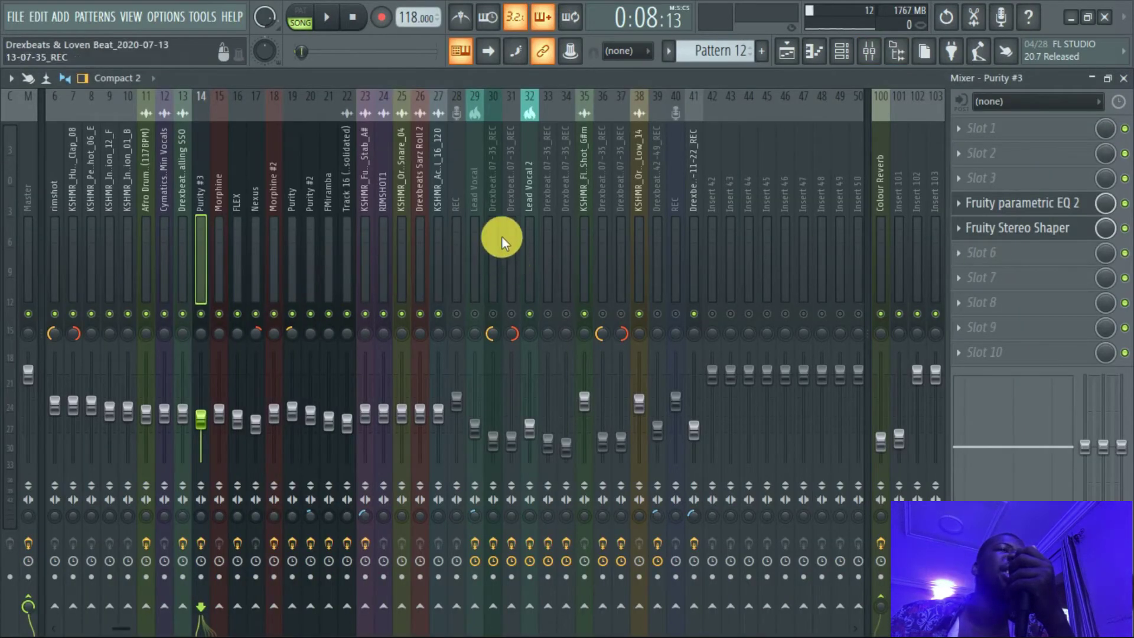
pyautogui.click(471, 235)
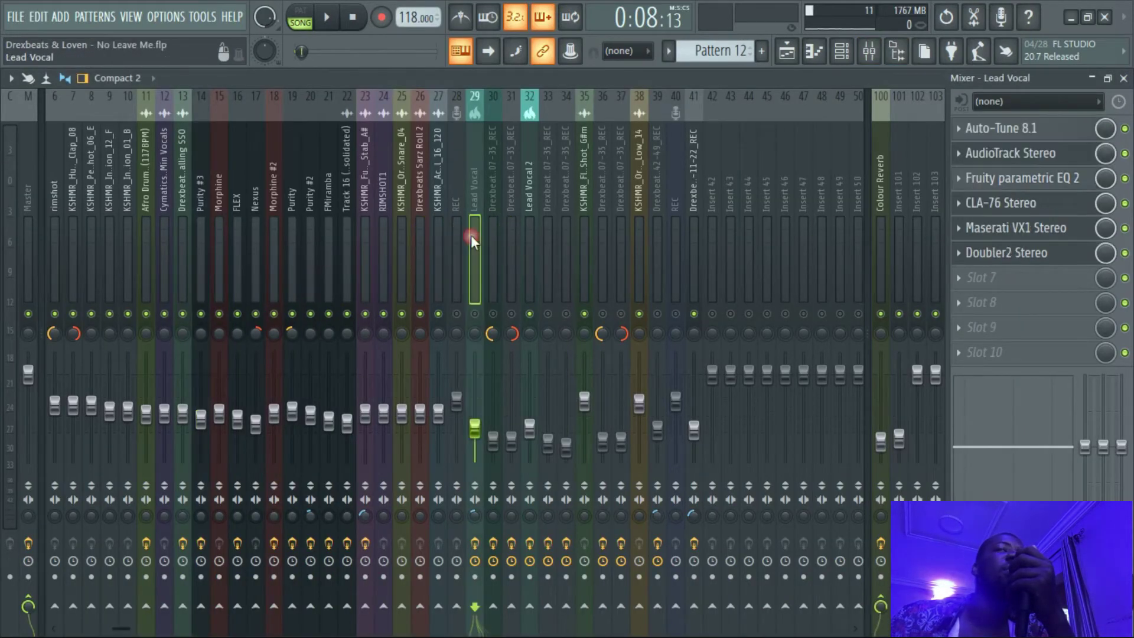
pyautogui.click(1044, 130)
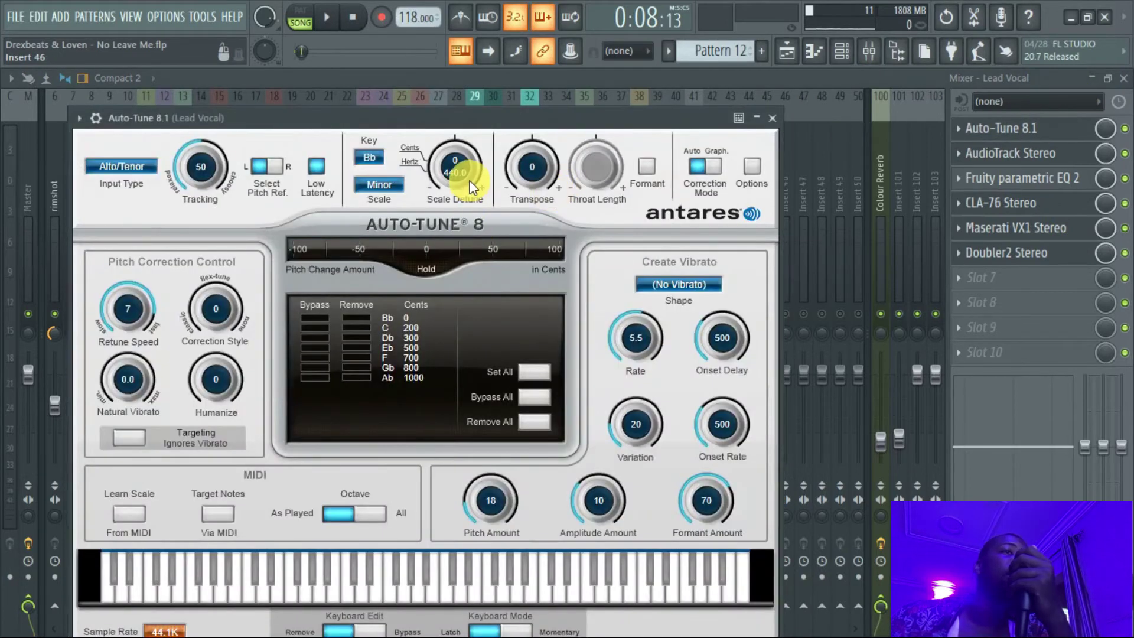
pyautogui.click(773, 119)
# Step: Play Pattern 12's Purity #3 notes from the piano roll in pattern mode, enlarging the two-bar phrase
pyautogui.click(786, 53)
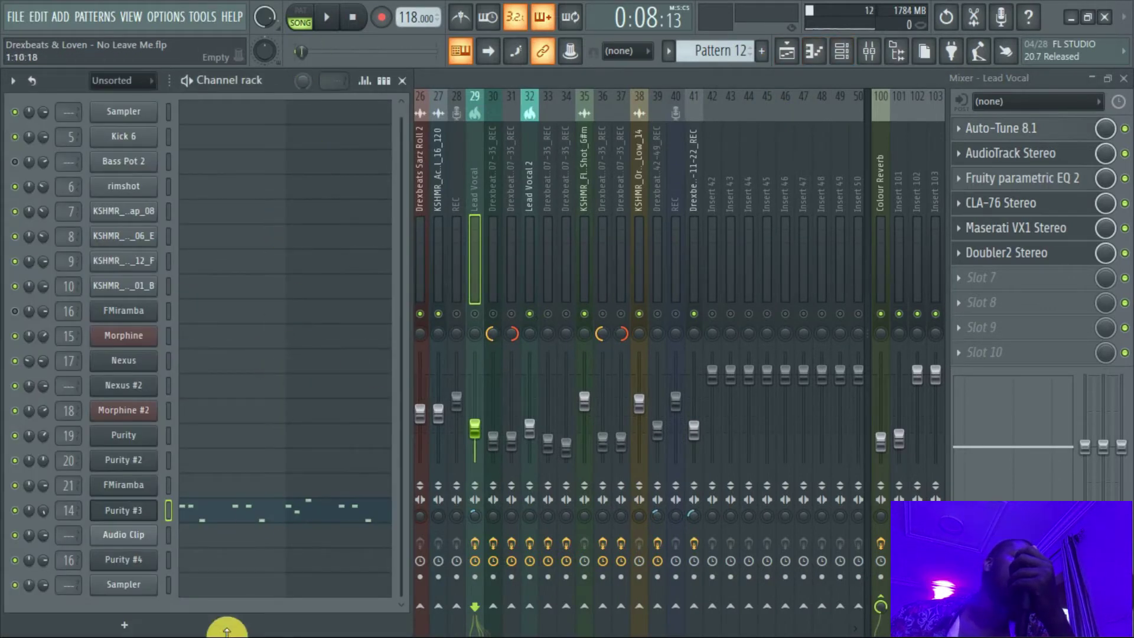
pyautogui.click(208, 520)
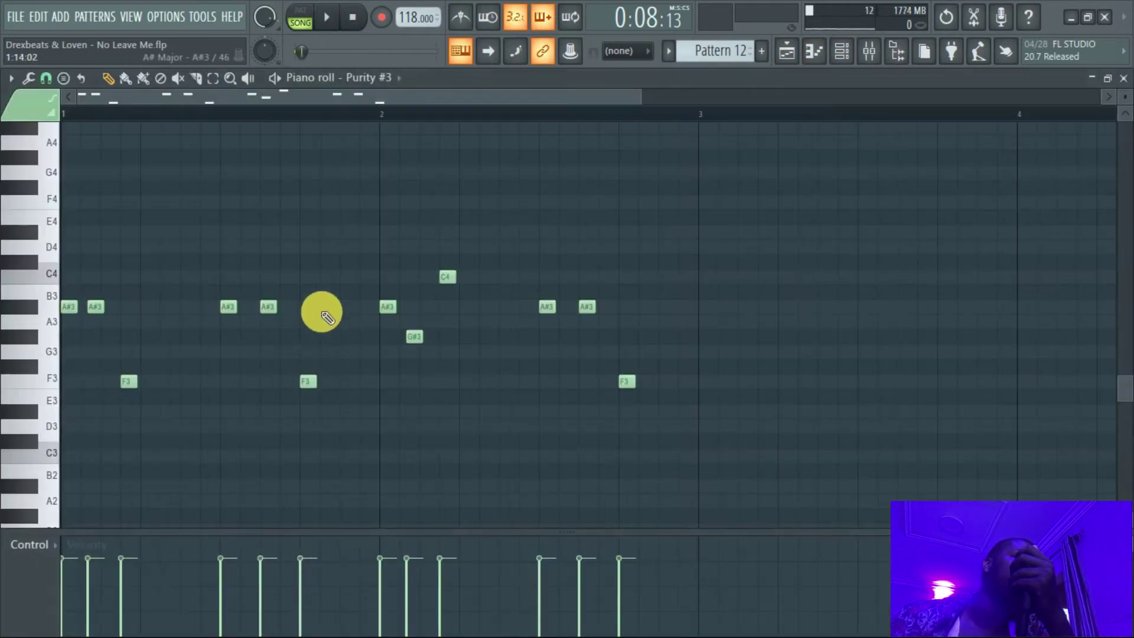
pyautogui.scroll(-2, 319, 331)
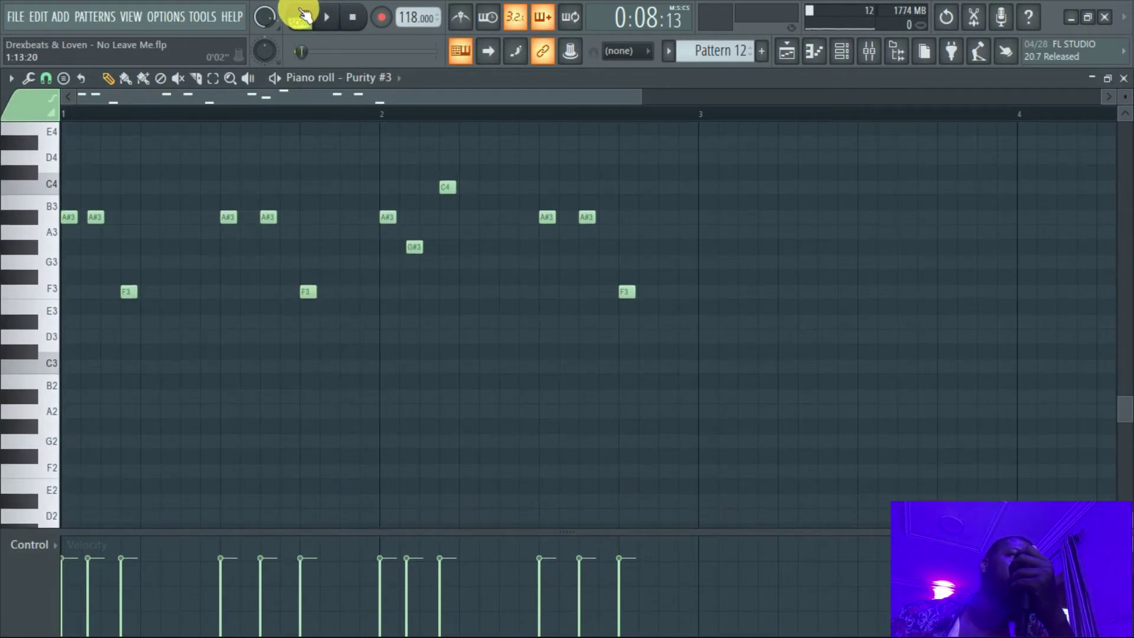
pyautogui.click(330, 21)
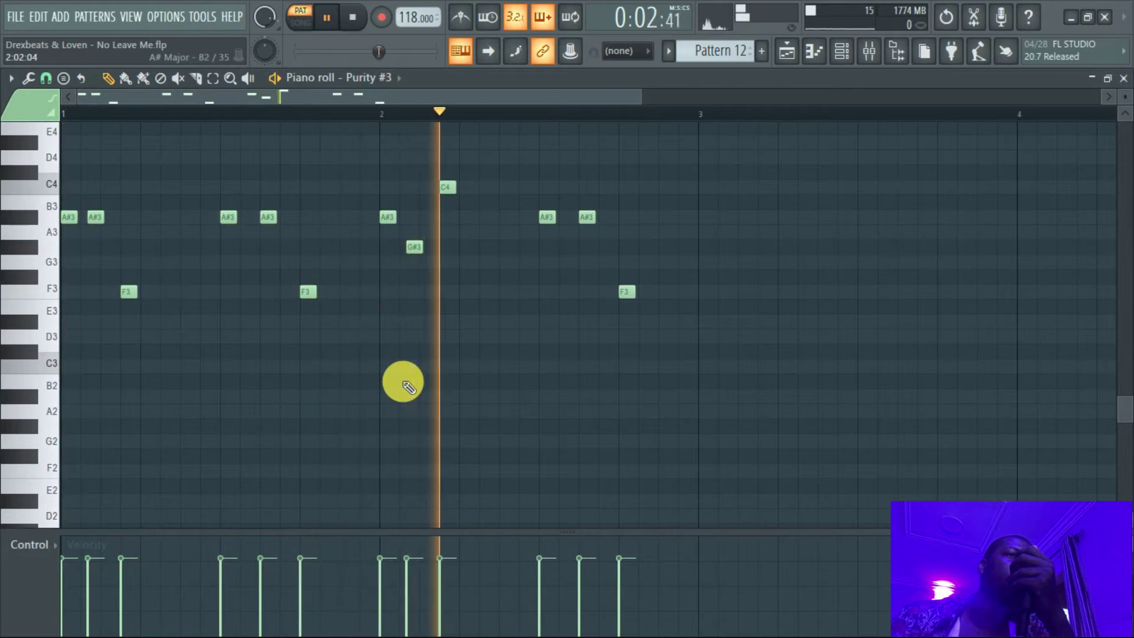
pyautogui.click(353, 18)
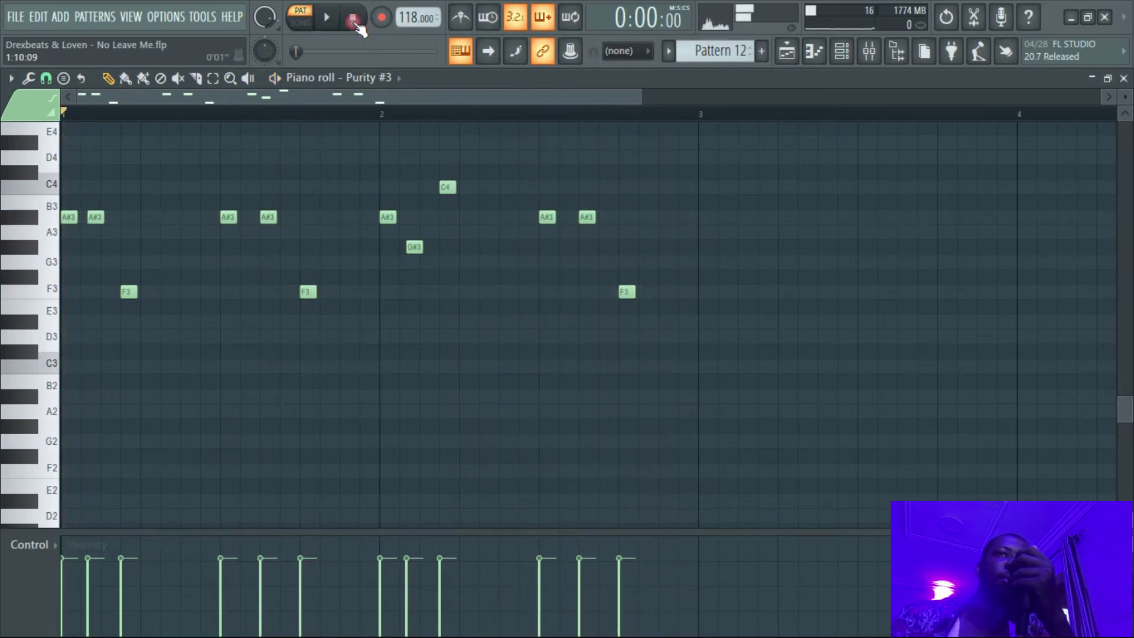
pyautogui.click(328, 26)
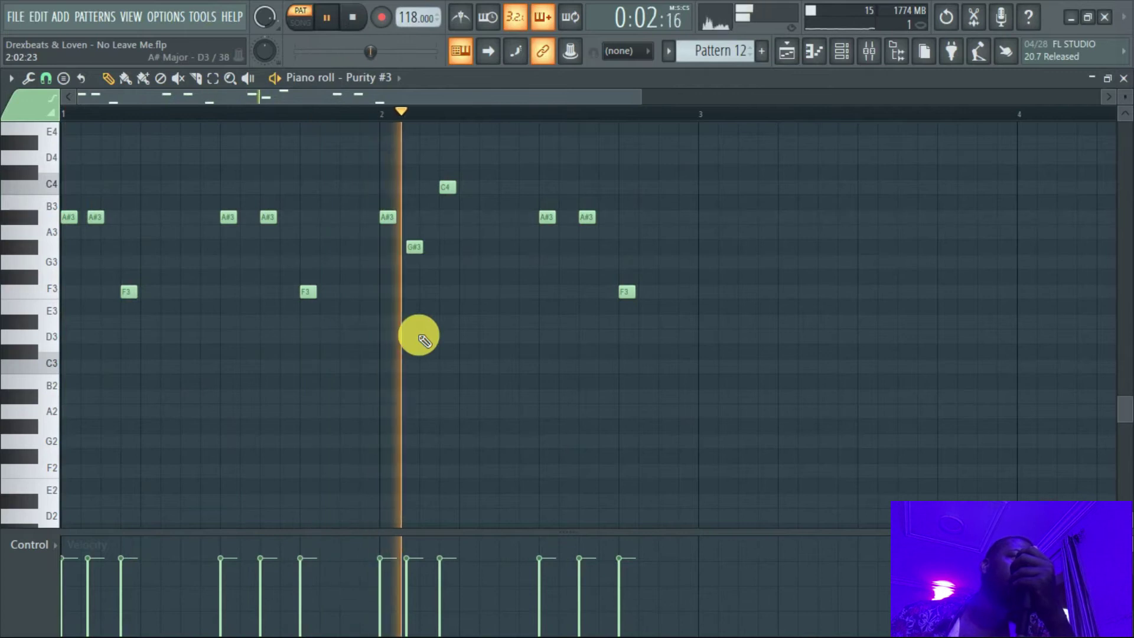
pyautogui.moveTo(640, 94); pyautogui.dragTo(447, 94)
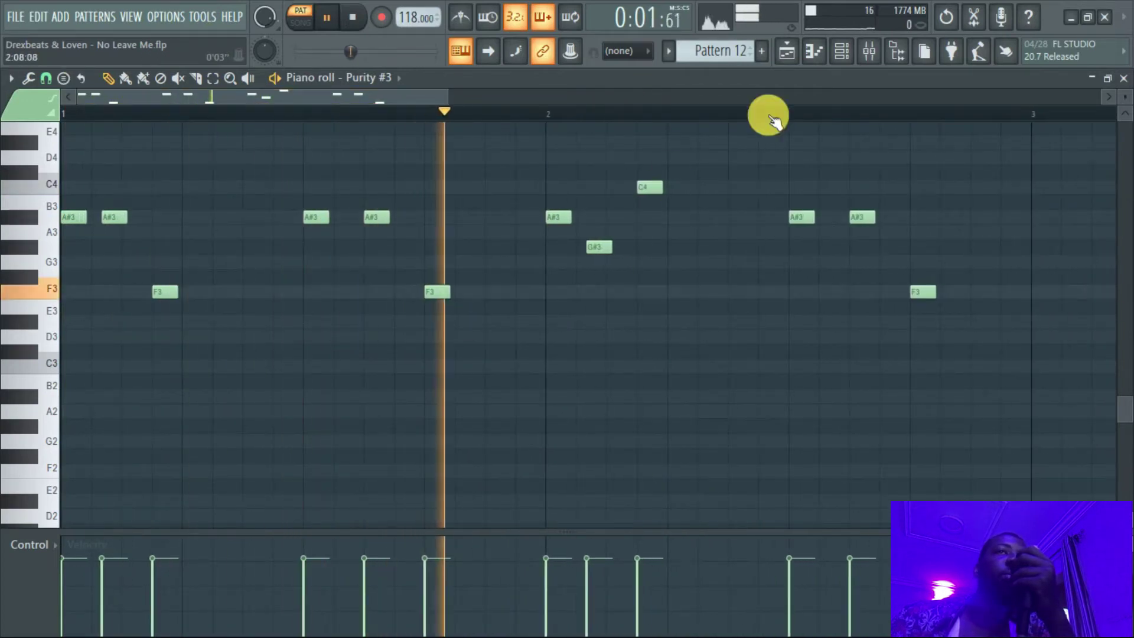
# Step: Play Pattern 12 together with the unmuted drum tracks in song mode from the playlist, and stop playback
pyautogui.click(790, 52)
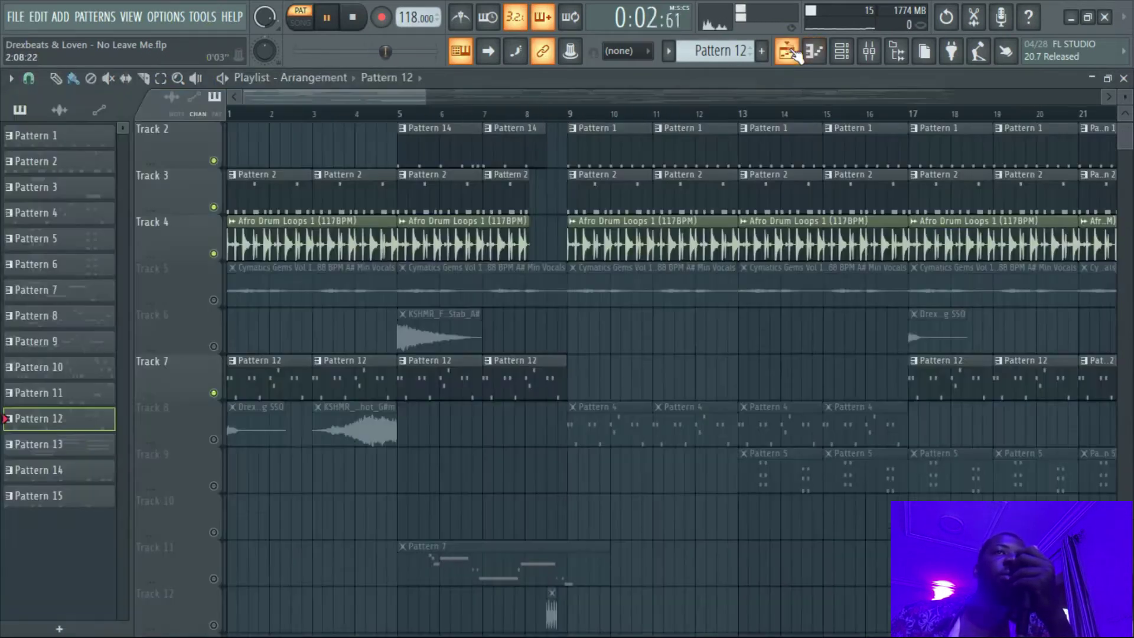
pyautogui.click(313, 23)
pyautogui.press('space')
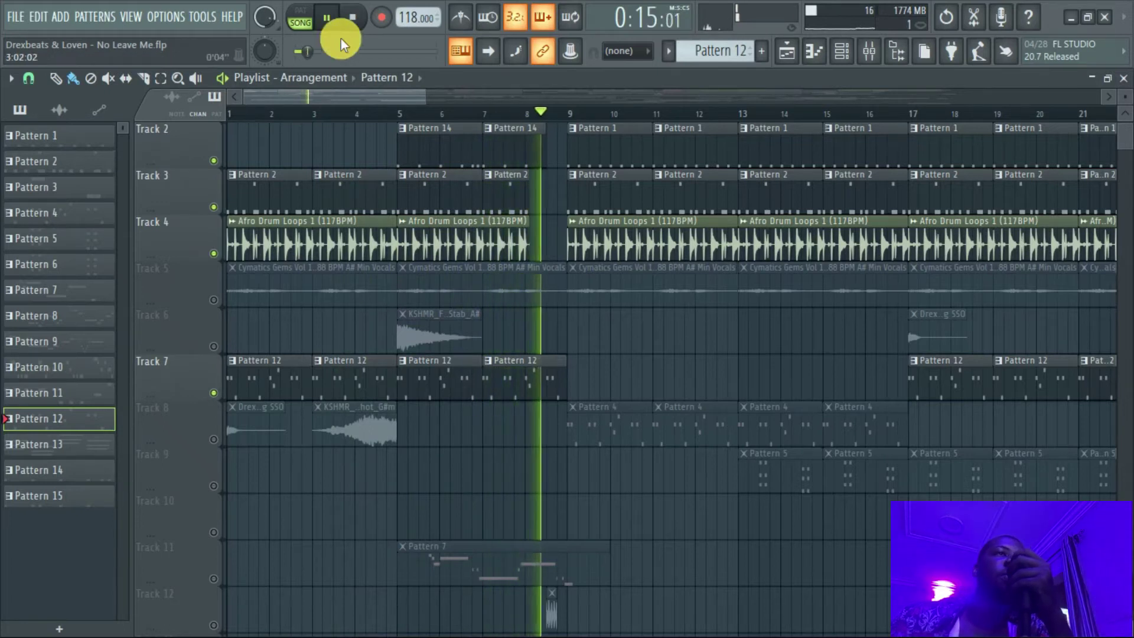
pyautogui.click(353, 19)
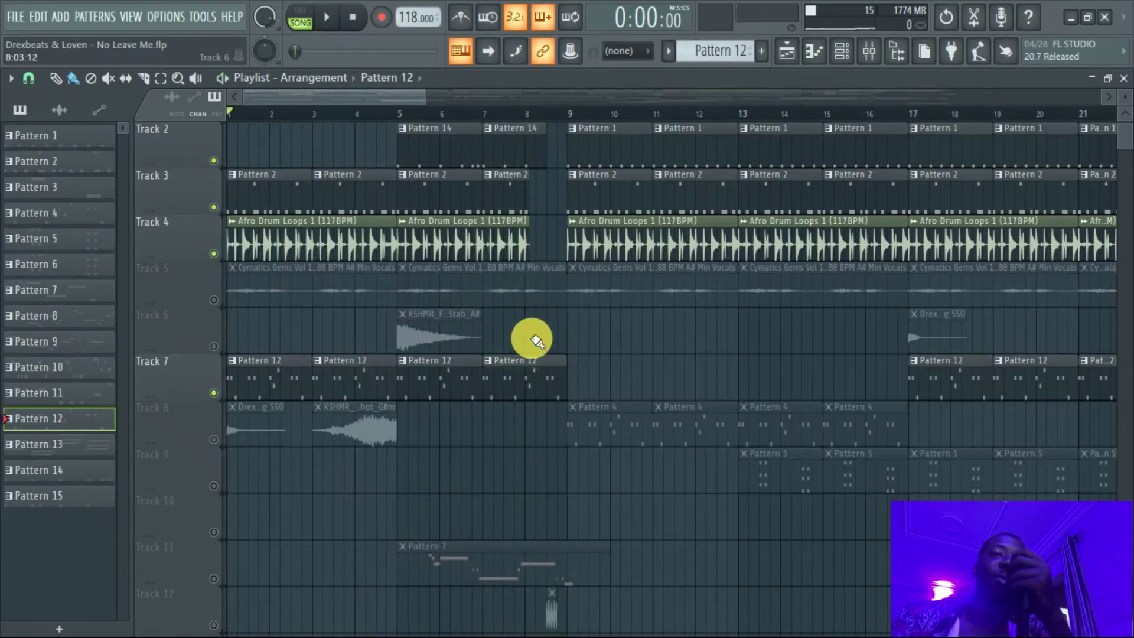
# Step: Unmute Track 8 in the playlist and place the playback position at bar 9
pyautogui.scroll(-2, 534, 341)
pyautogui.scroll(-3, 534, 342)
pyautogui.scroll(3, 534, 342)
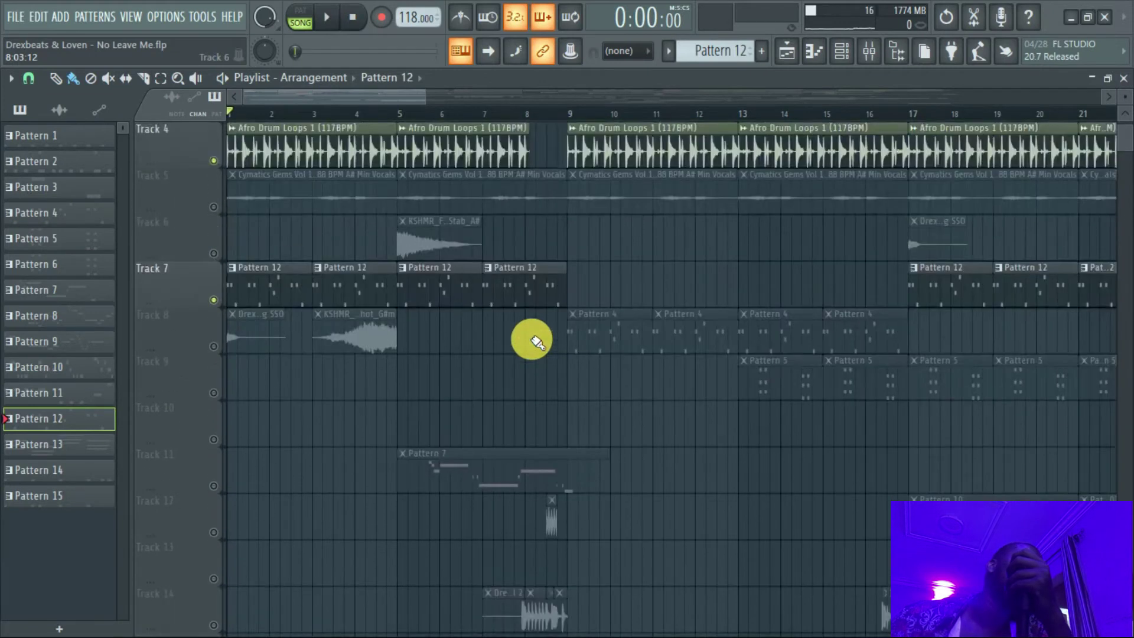
pyautogui.scroll(-2, 535, 342)
pyautogui.scroll(3, 524, 374)
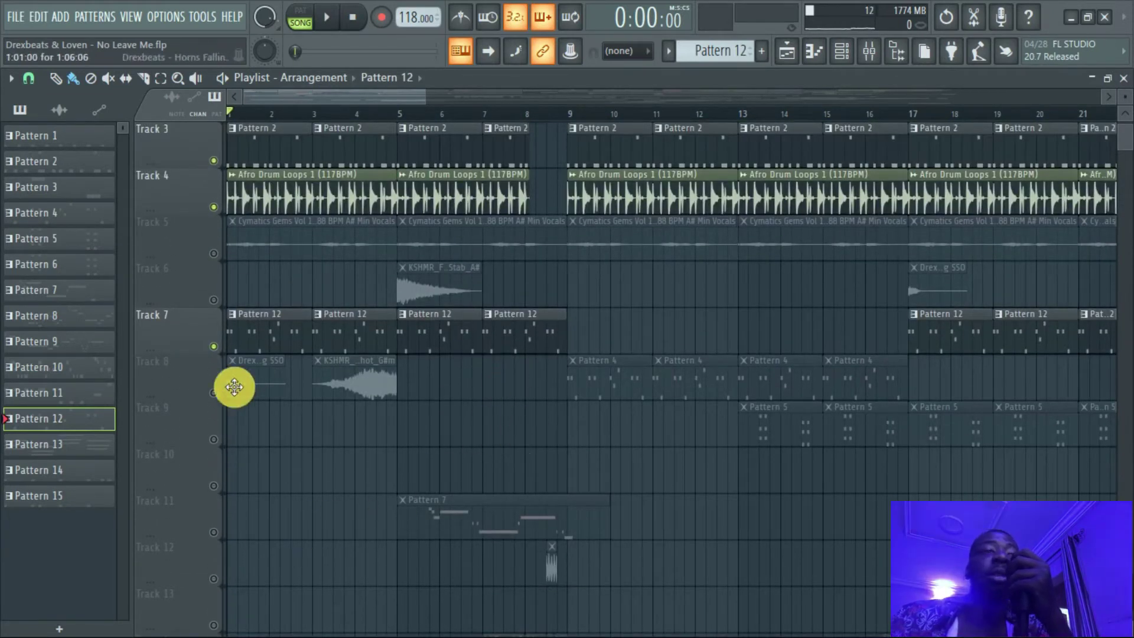
pyautogui.click(213, 394)
pyautogui.click(567, 115)
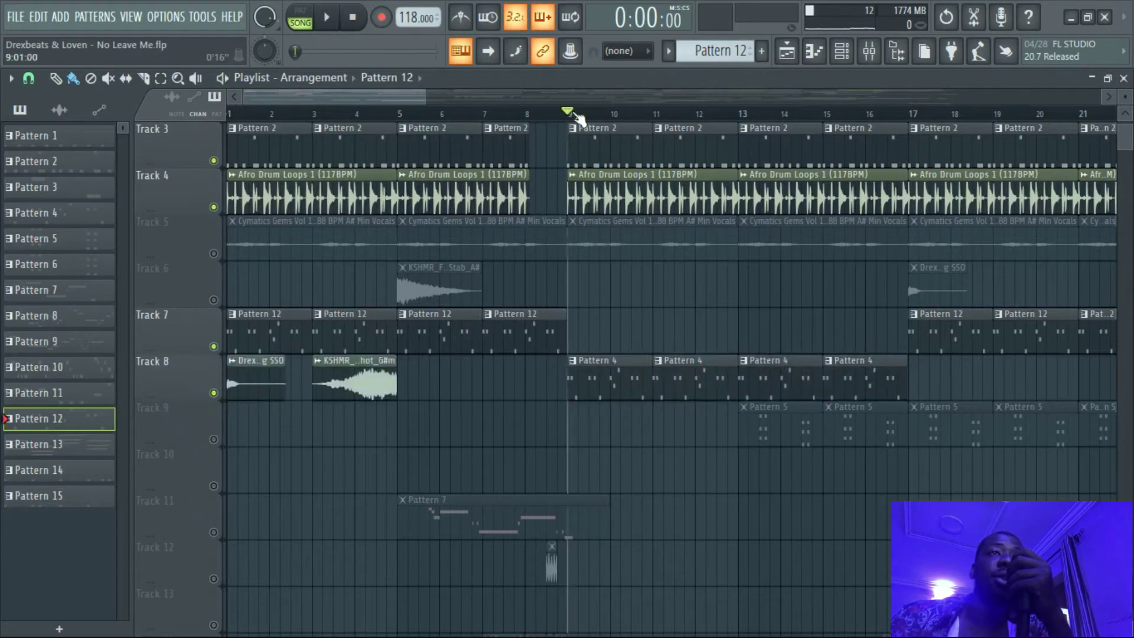
# Step: Select Pattern 4 on Track 8 and open its Morphine instrument from the channel rack
pyautogui.click(615, 383)
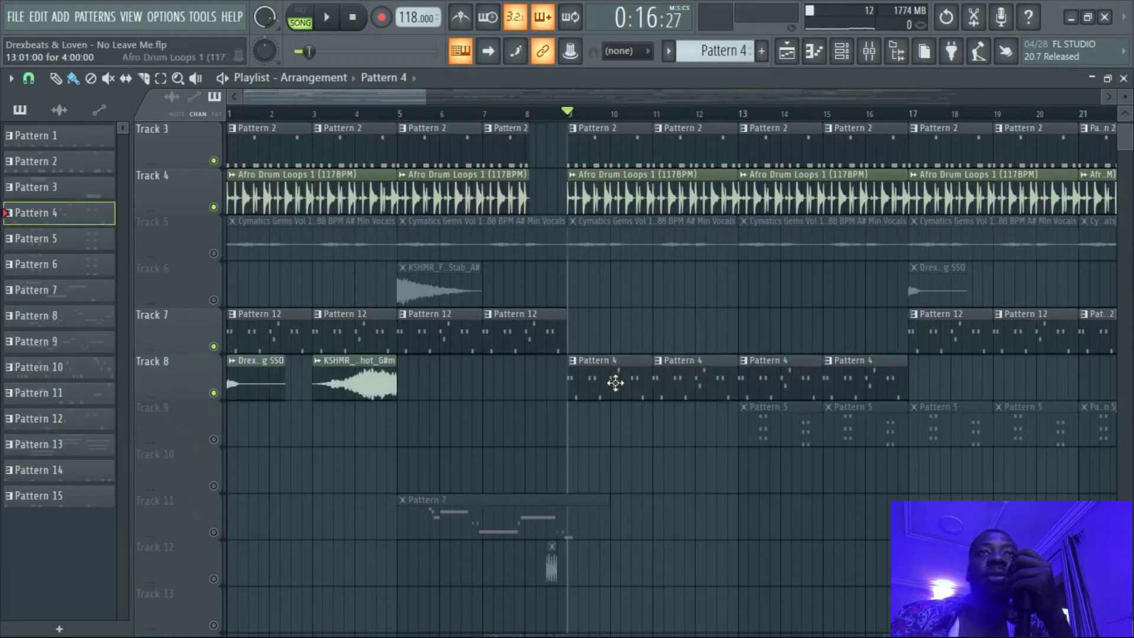
pyautogui.click(853, 54)
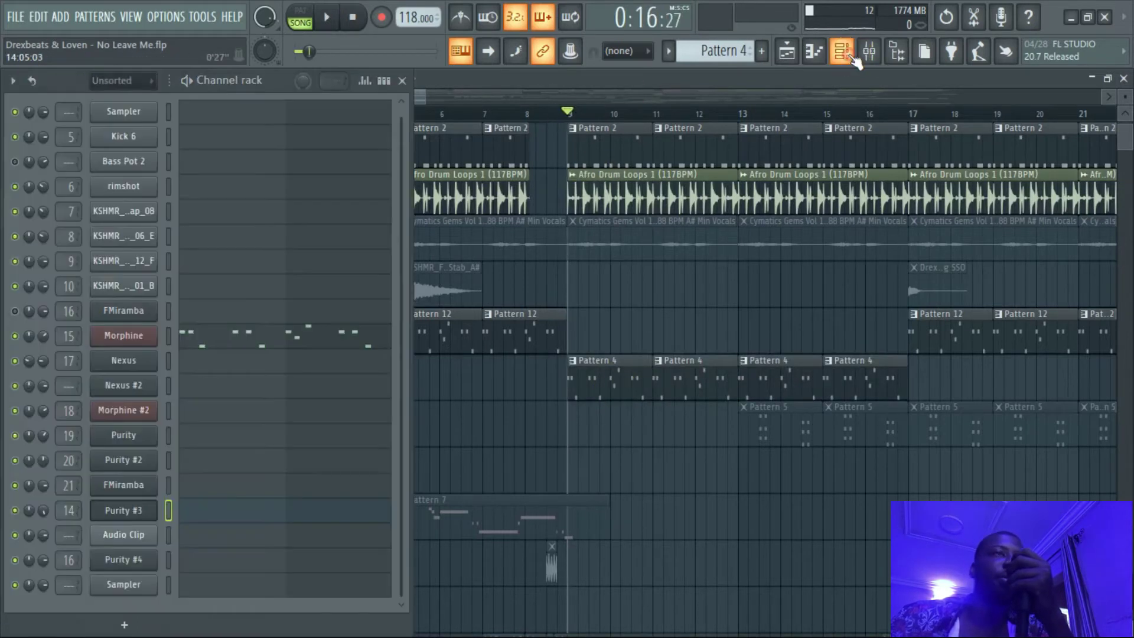
pyautogui.click(123, 337)
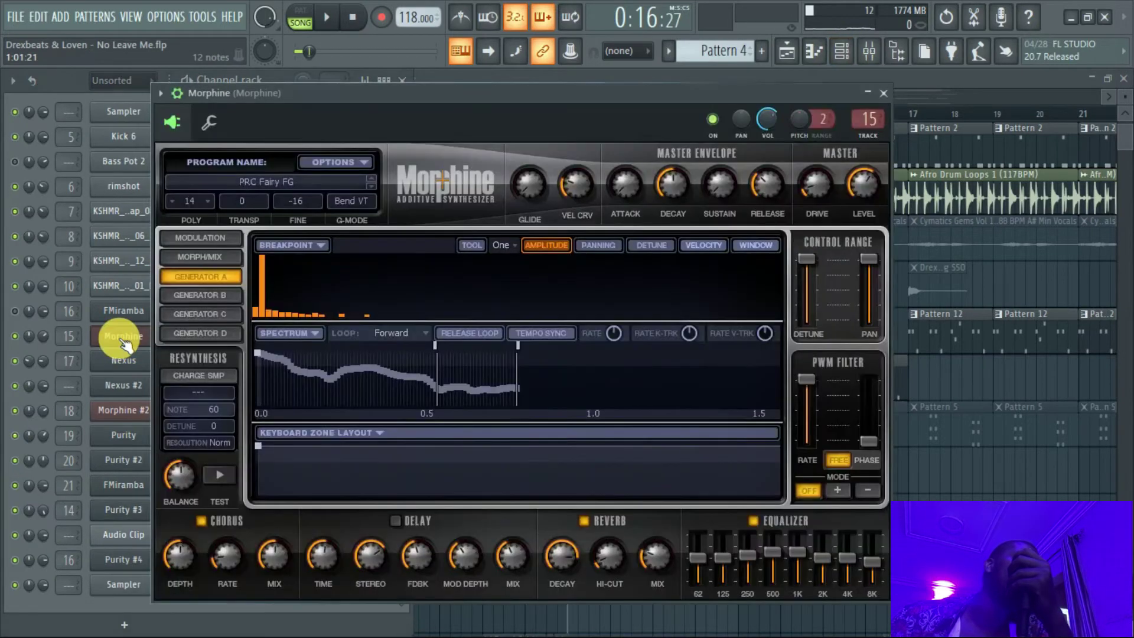
pyautogui.moveTo(293, 93); pyautogui.dragTo(490, 90)
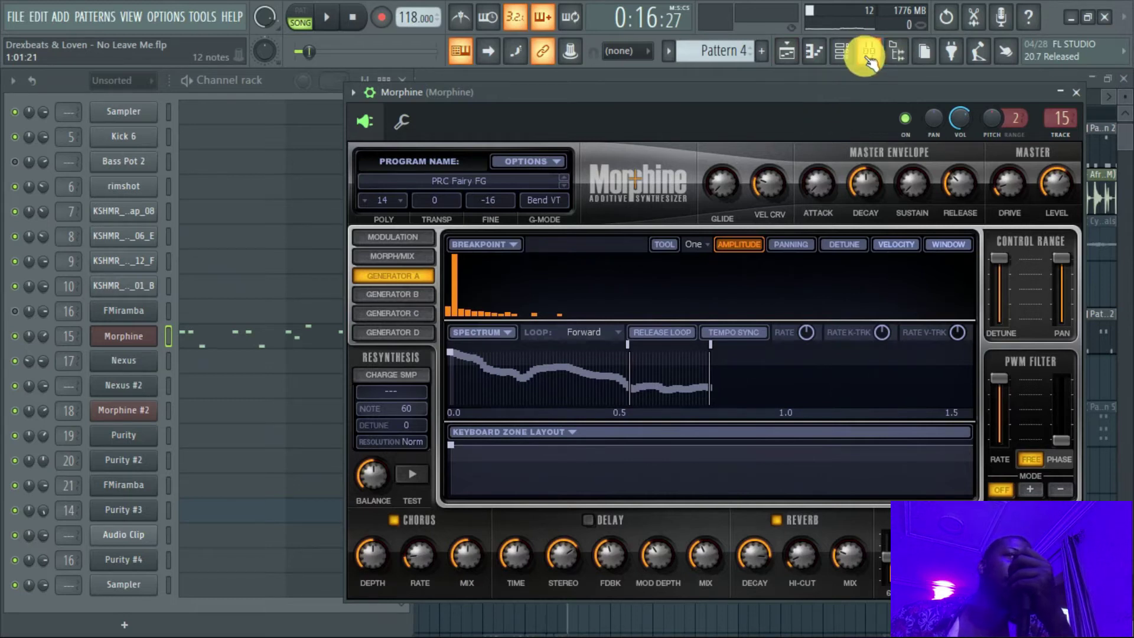
# Step: Select Pattern 12 on Track 7 and show its channels in the channel rack for comparison
pyautogui.click(788, 52)
pyautogui.click(291, 324)
pyautogui.click(841, 52)
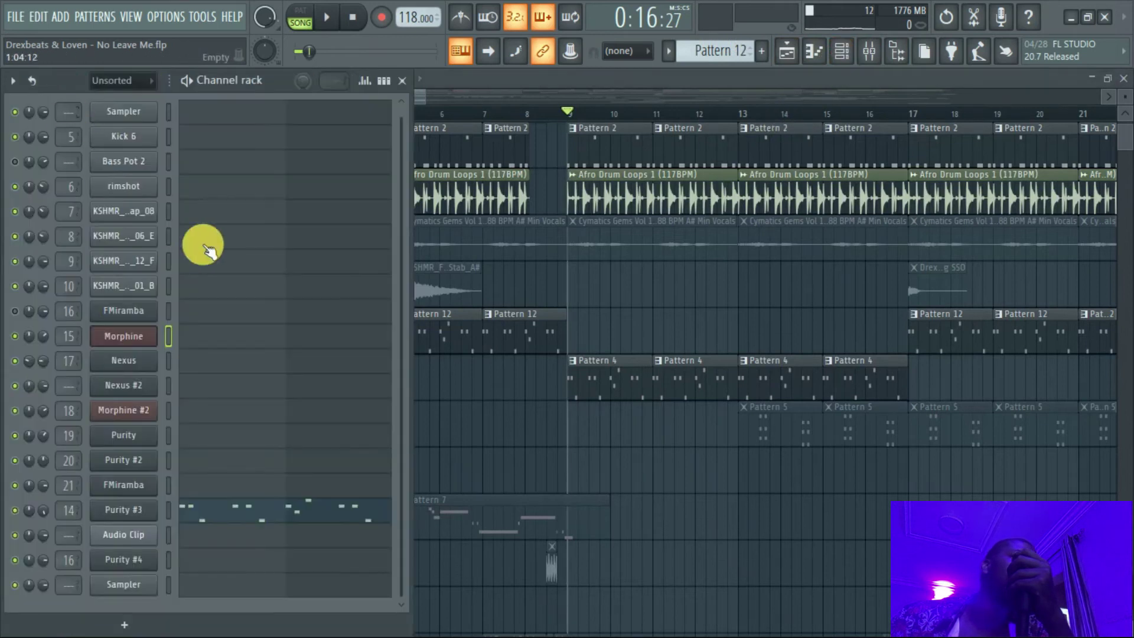
# Step: Return to Pattern 4 in the channel rack and reopen its Morphine instrument
pyautogui.click(525, 80)
pyautogui.click(604, 398)
pyautogui.click(841, 64)
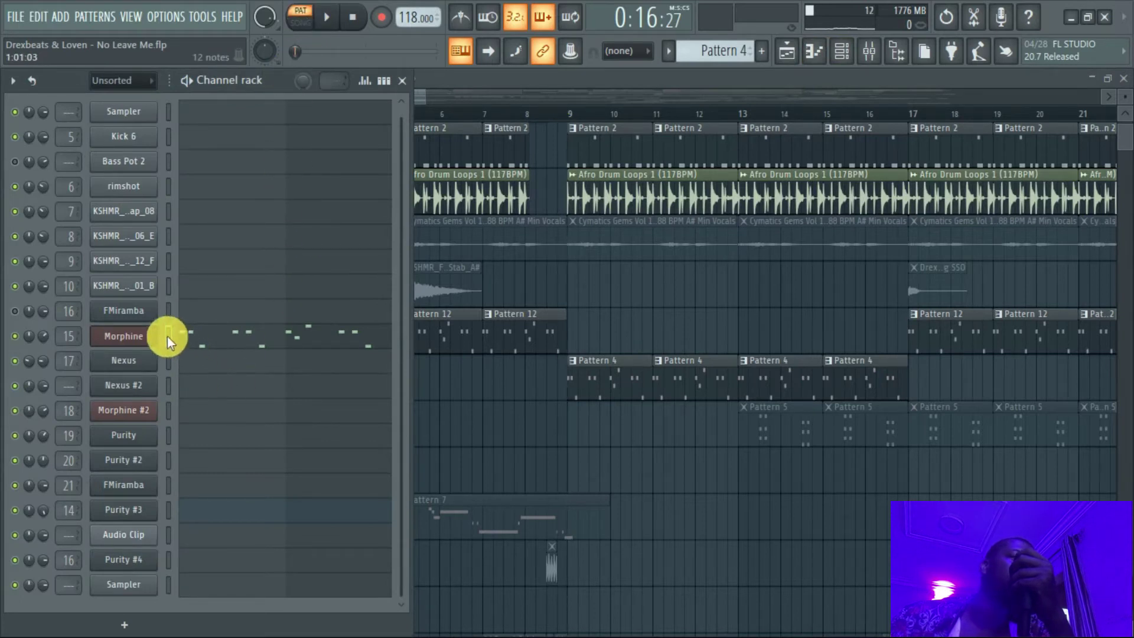
pyautogui.click(124, 336)
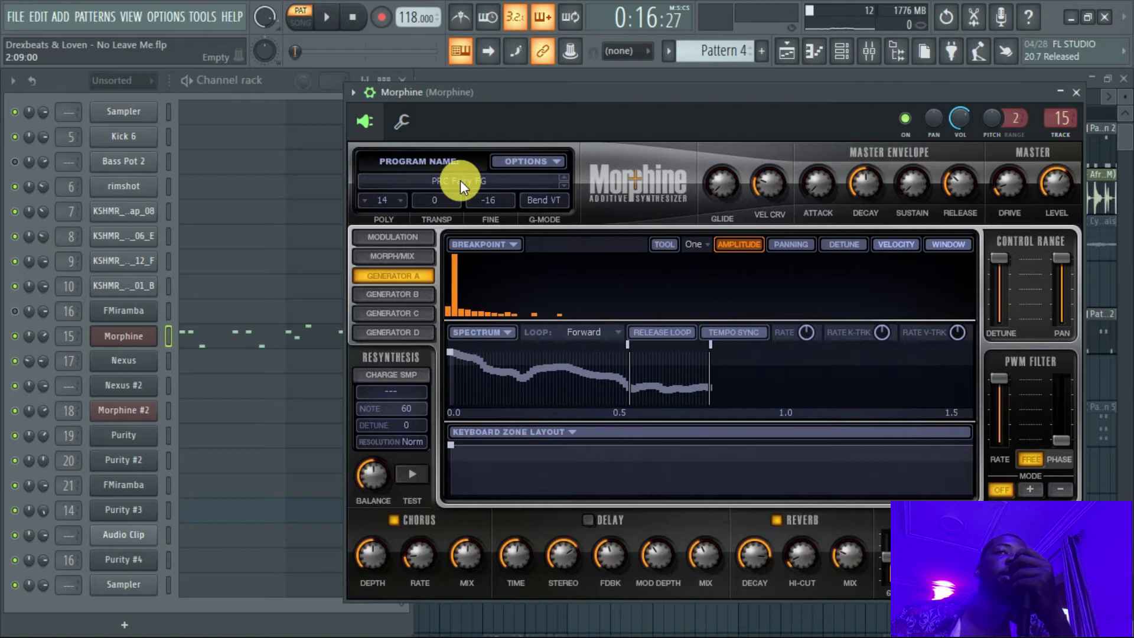
# Step: Browse the Percussion bank of Morphine's presets library, load PRC Fairy FG, and close the library
pyautogui.click(458, 179)
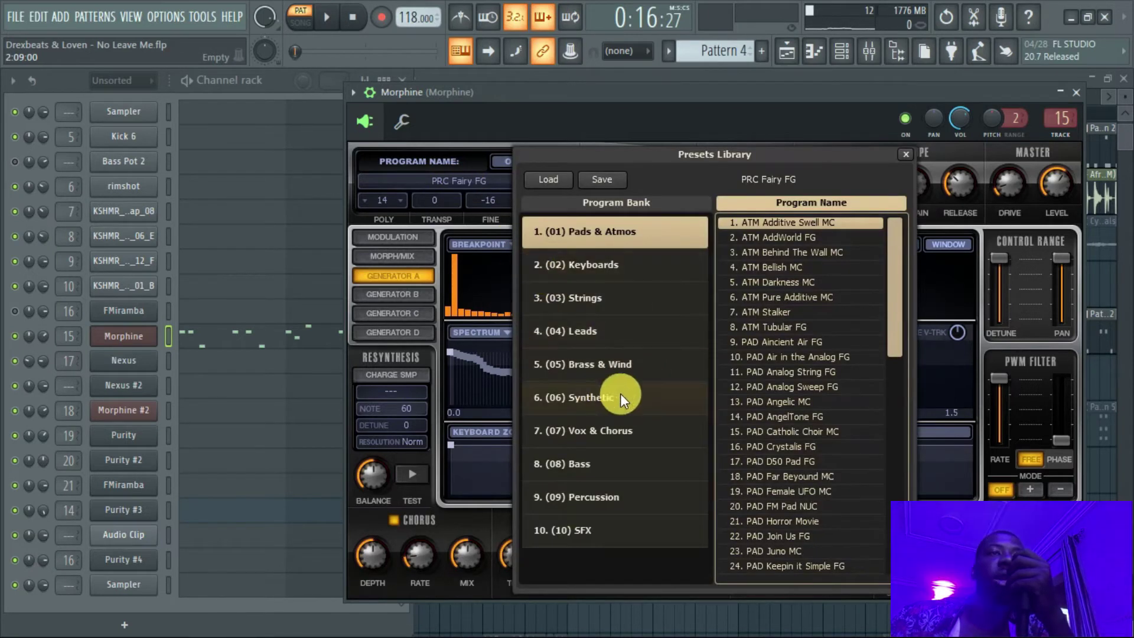
pyautogui.click(614, 498)
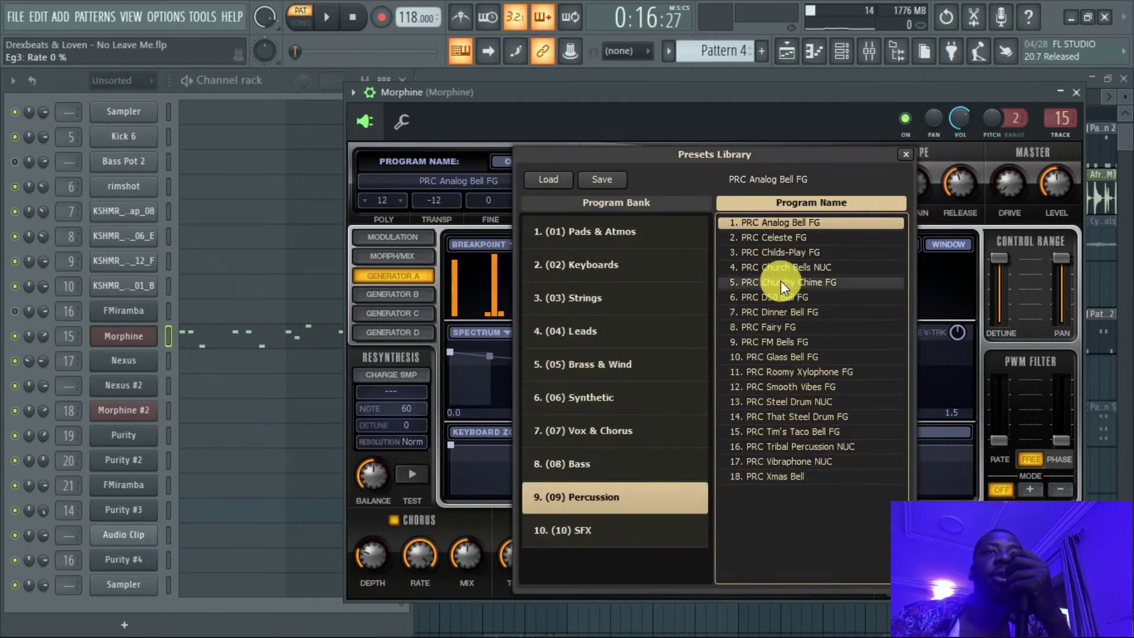
pyautogui.click(789, 313)
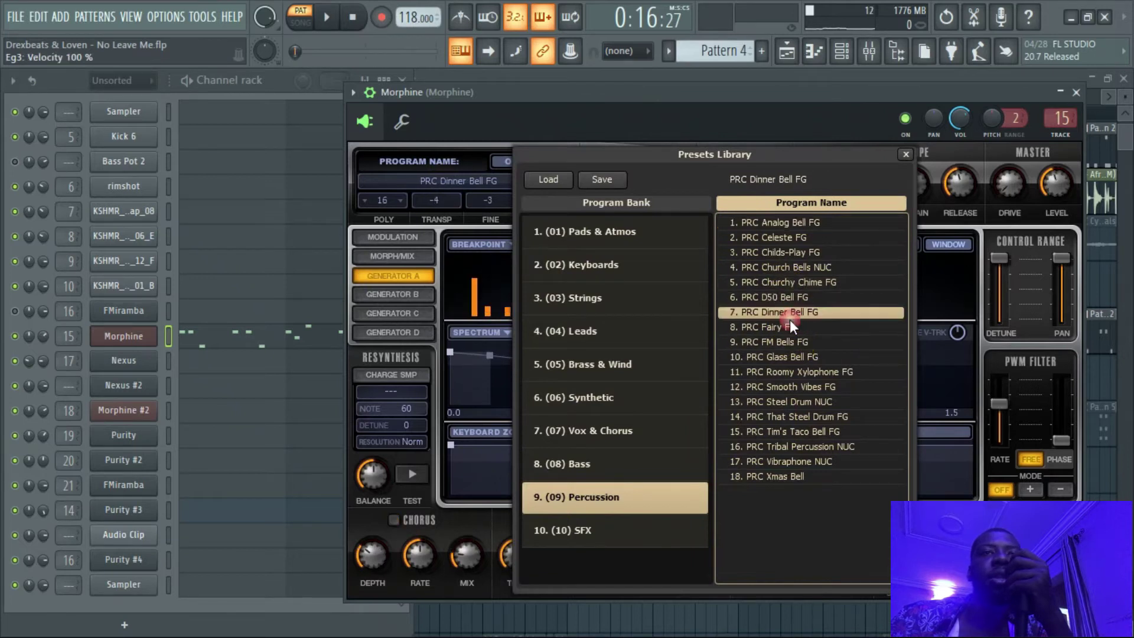
pyautogui.click(789, 326)
pyautogui.click(905, 155)
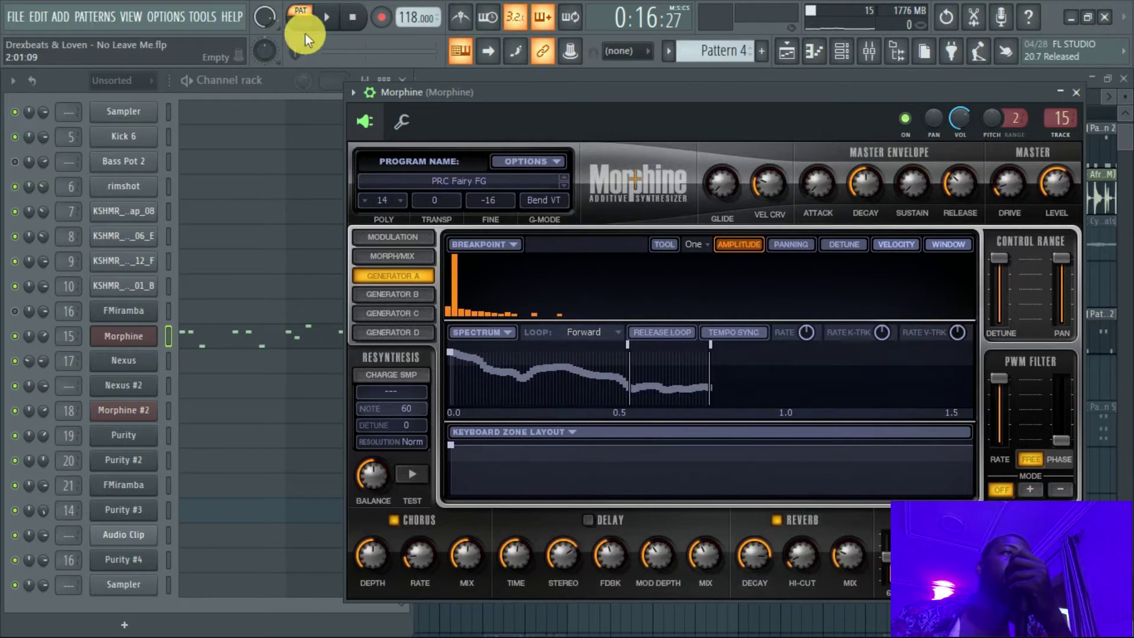
# Step: Play Pattern 4 in pattern mode while viewing its Morphine notes in the piano roll, and return to the playlist
pyautogui.click(327, 18)
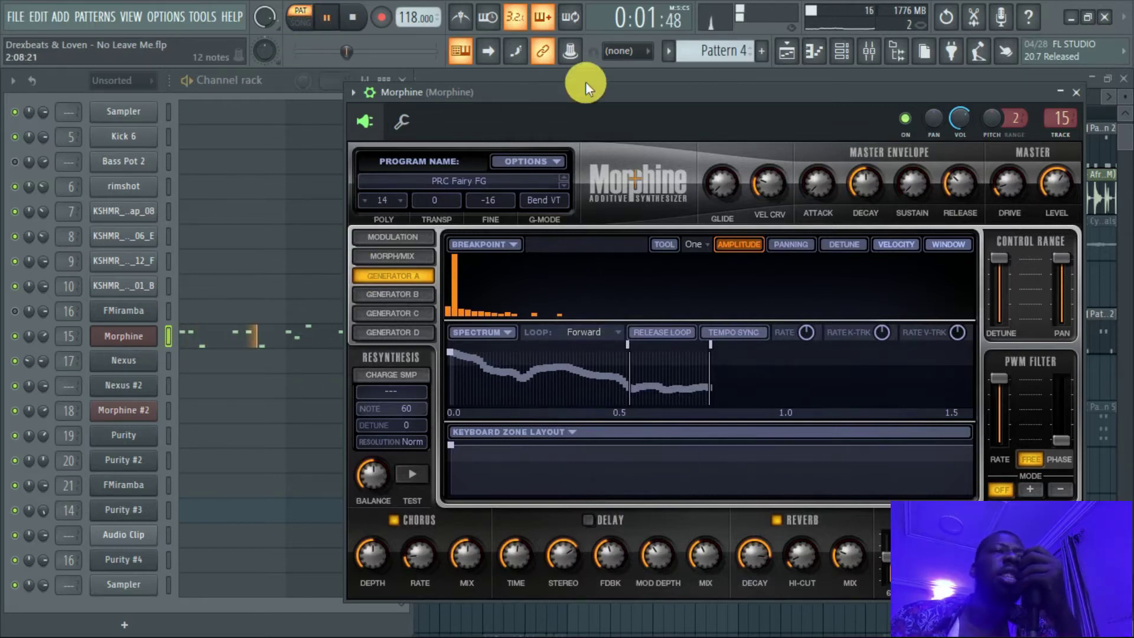
pyautogui.click(290, 334)
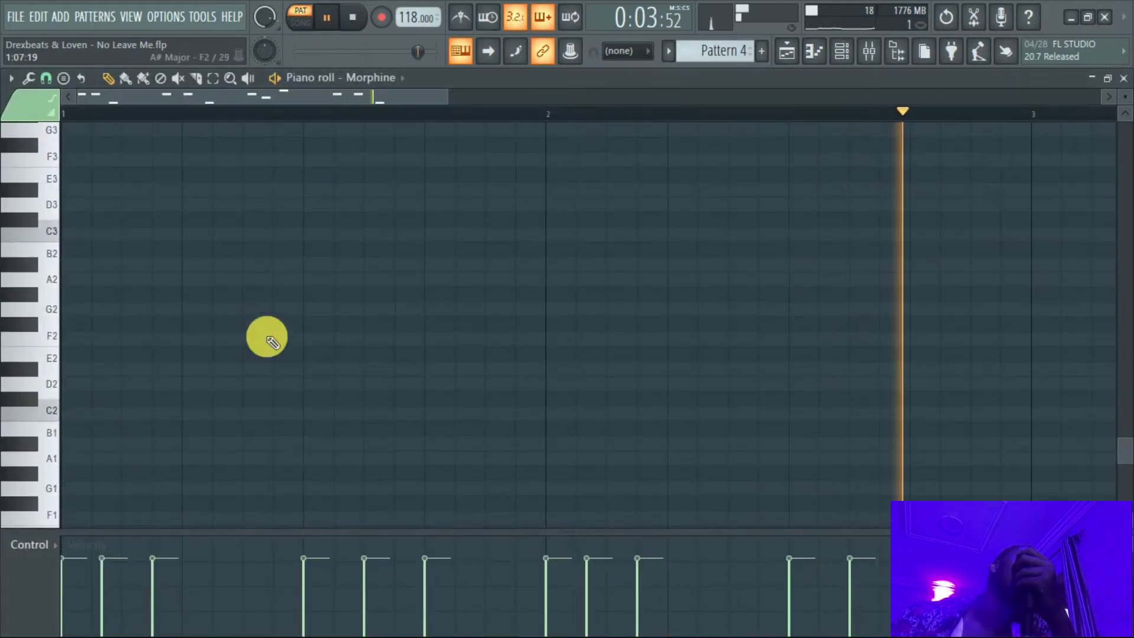
pyautogui.scroll(-3, 273, 343)
pyautogui.scroll(10, 273, 342)
pyautogui.scroll(-3, 272, 343)
pyautogui.scroll(-1, 273, 343)
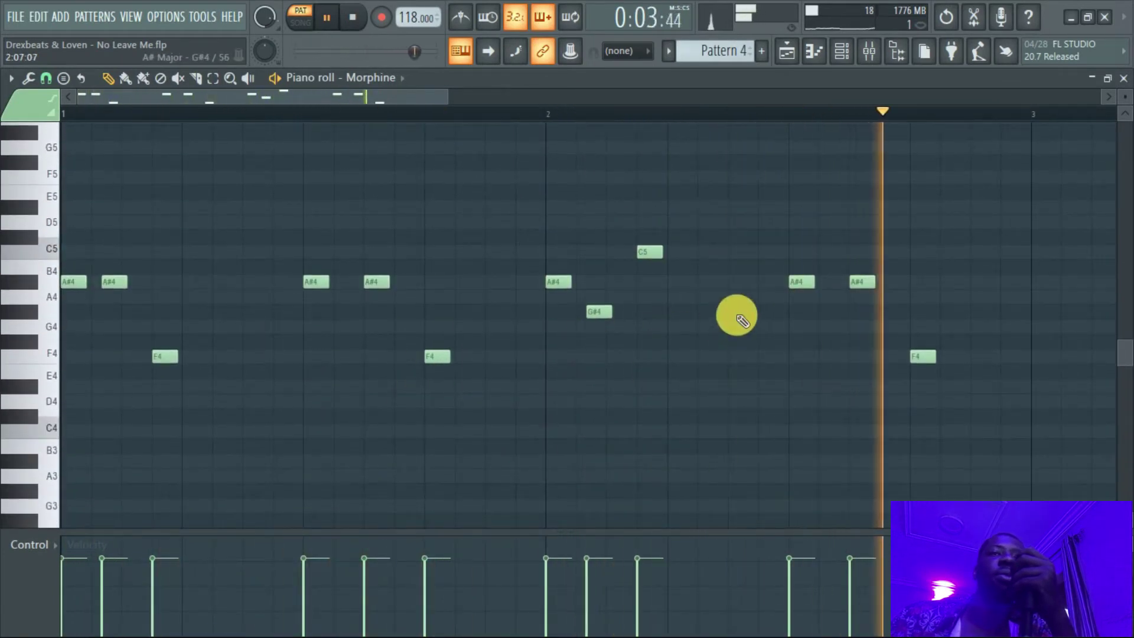
pyautogui.click(787, 50)
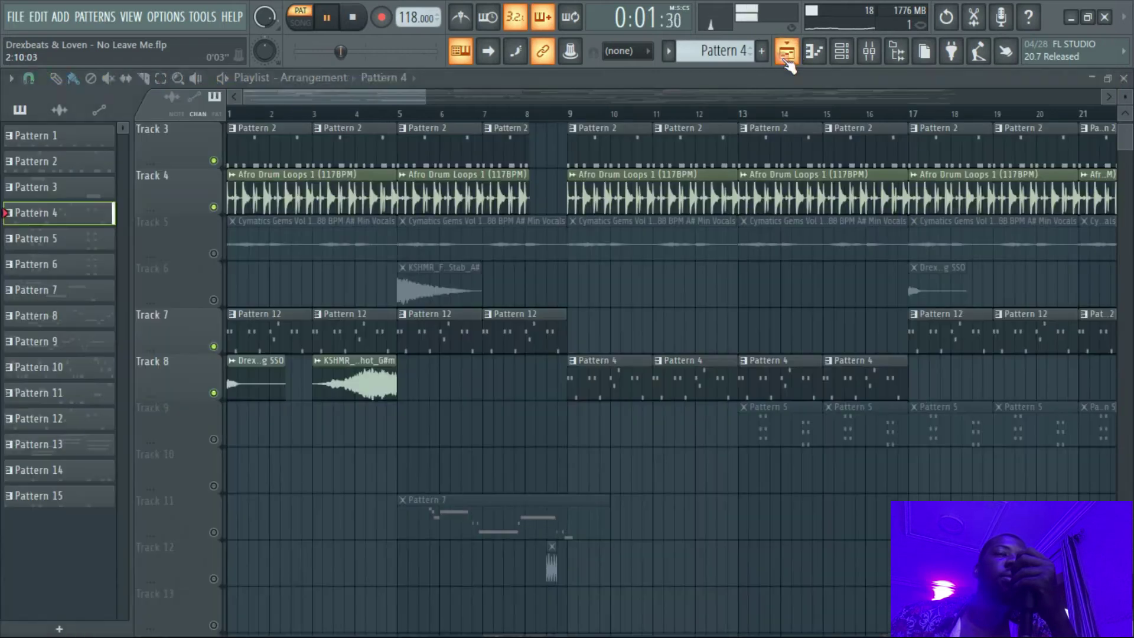
# Step: Select Pattern 12 and Pattern 4 in turn to compare them, and play the song from just before bar 9
pyautogui.click(286, 327)
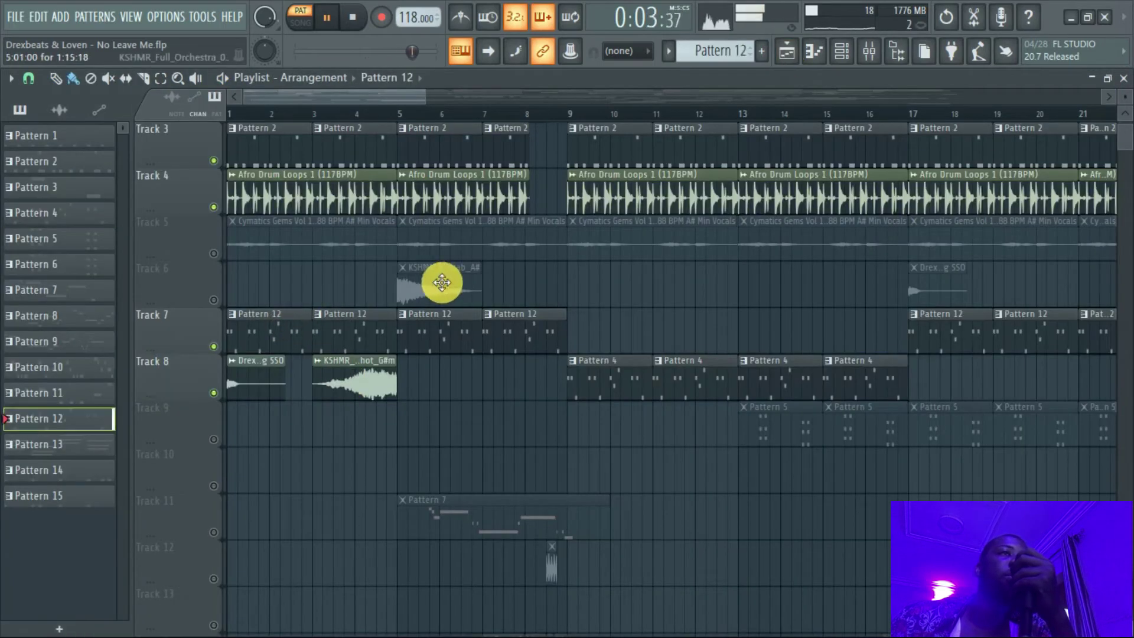
pyautogui.click(690, 397)
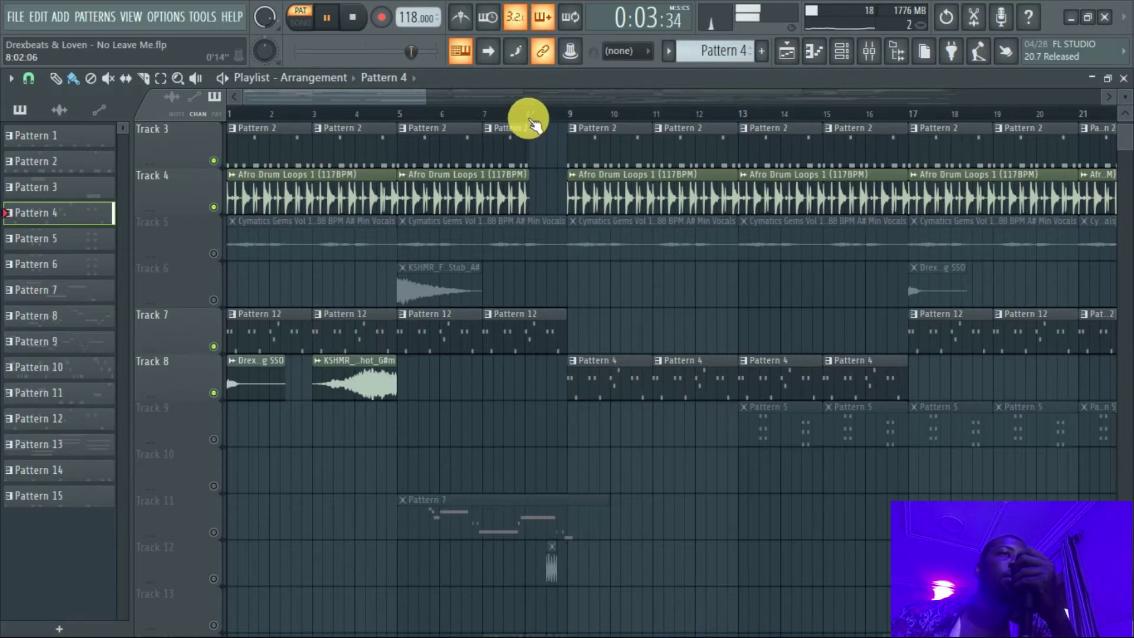
pyautogui.scroll(-3, 620, 450)
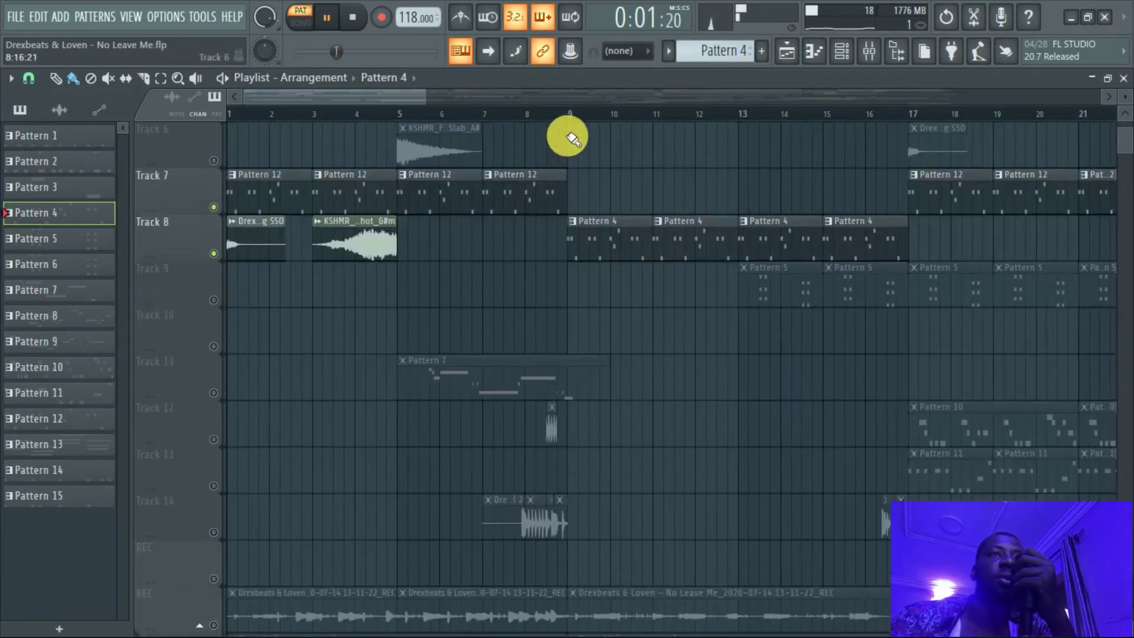
pyautogui.click(555, 114)
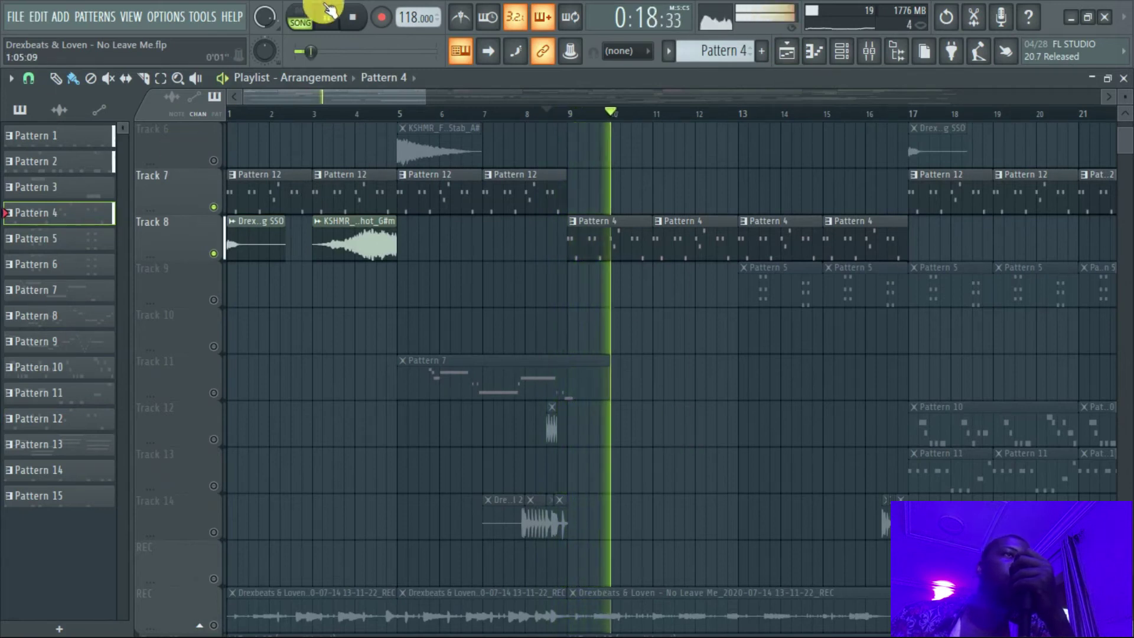
pyautogui.click(353, 20)
# Step: Unmute Track 9 and open the Purity #4 instrument of its Pattern 5 to show the Karimba preset in Bell & Perc
pyautogui.click(213, 300)
pyautogui.click(787, 276)
pyautogui.click(841, 53)
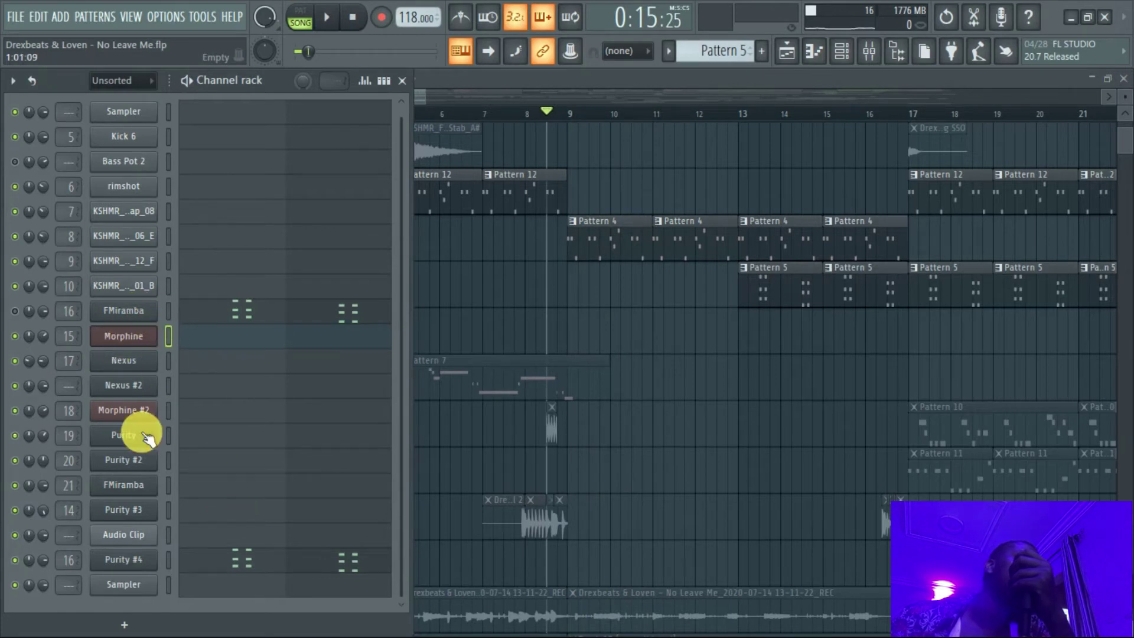
pyautogui.click(167, 561)
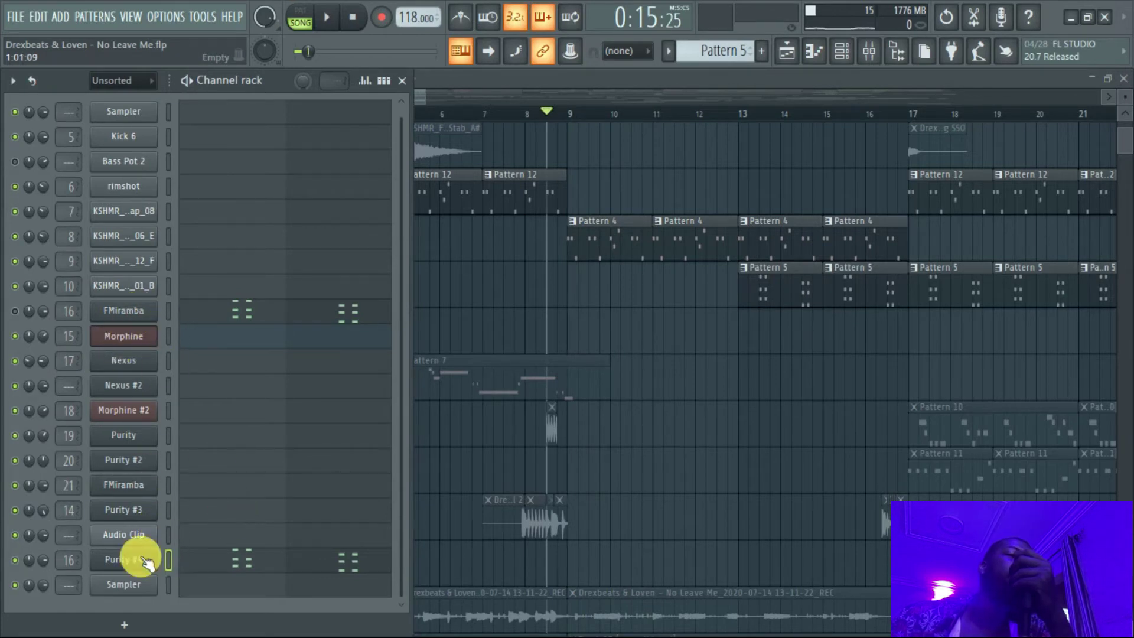
pyautogui.click(145, 560)
pyautogui.click(311, 458)
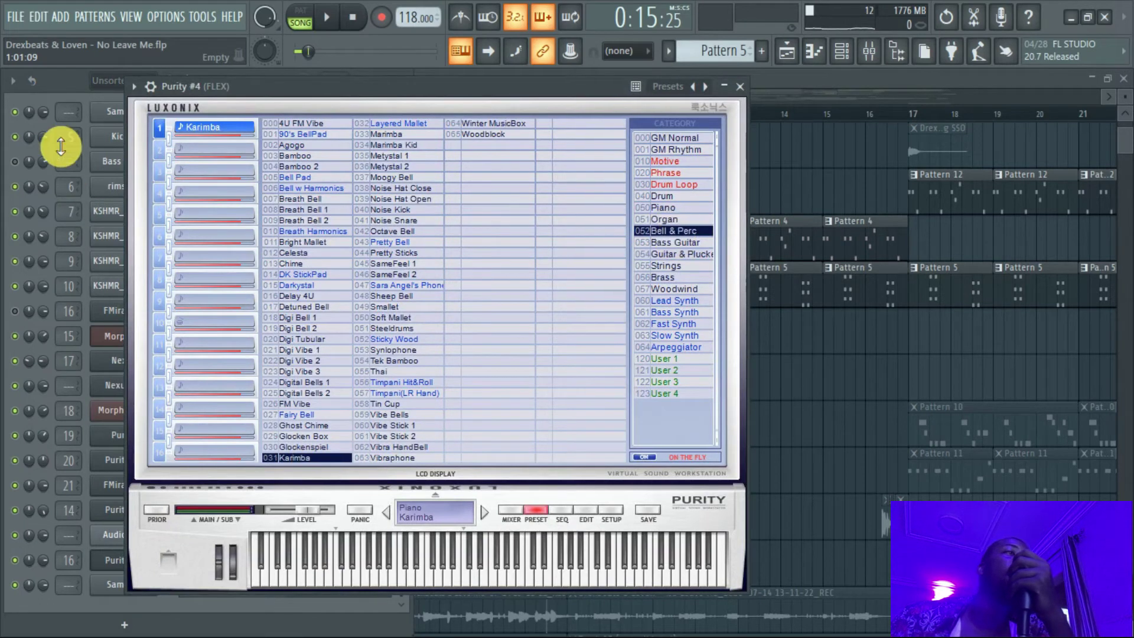
pyautogui.click(63, 80)
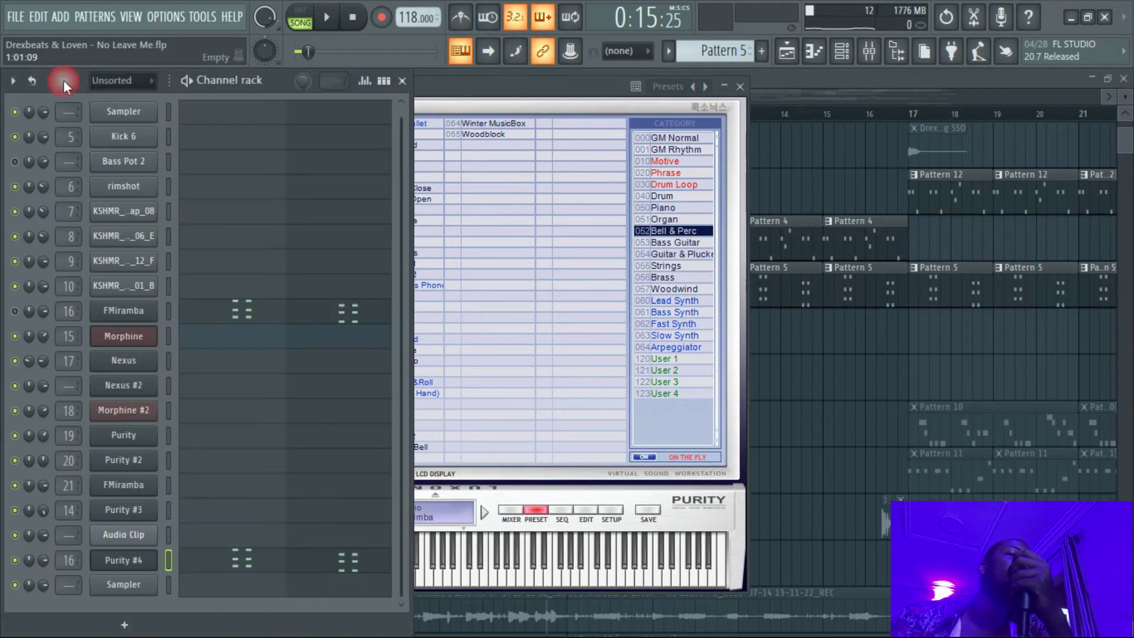
# Step: View Pattern 5's Purity #4 notes in the piano roll, and return to the playlist with the playhead at bar 13
pyautogui.click(248, 564)
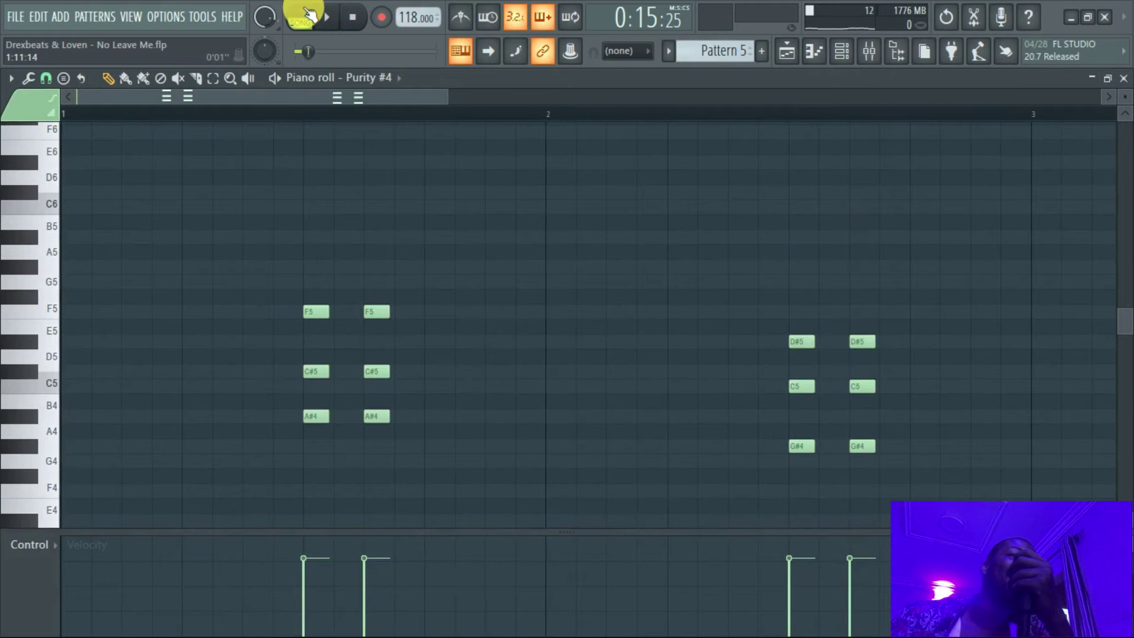
pyautogui.click(788, 51)
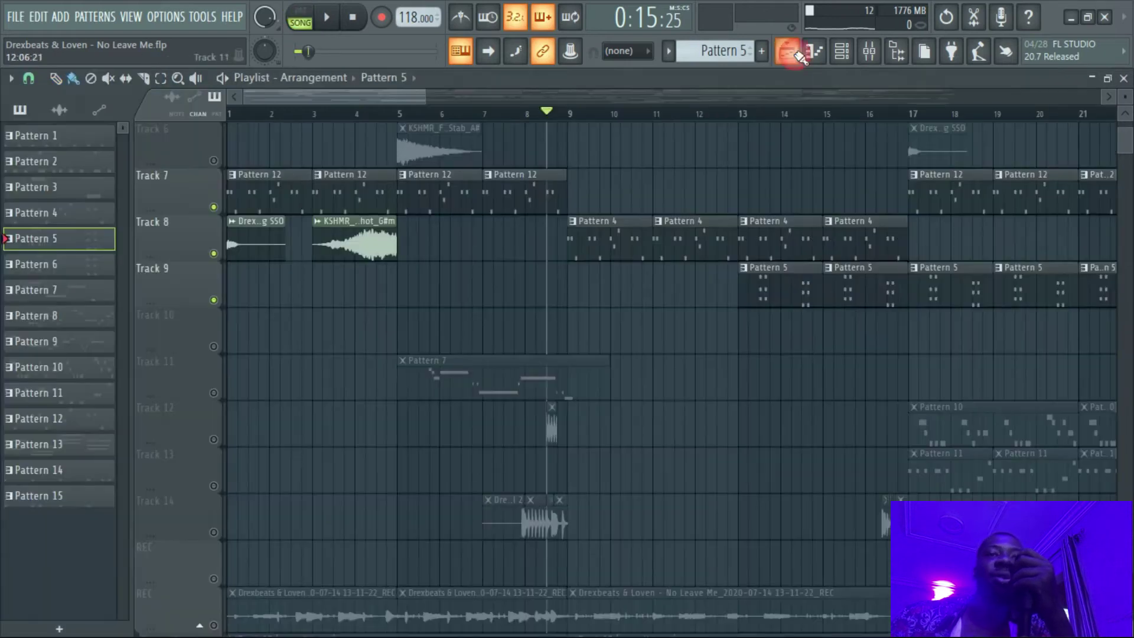
pyautogui.click(739, 112)
pyautogui.scroll(-2, 624, 329)
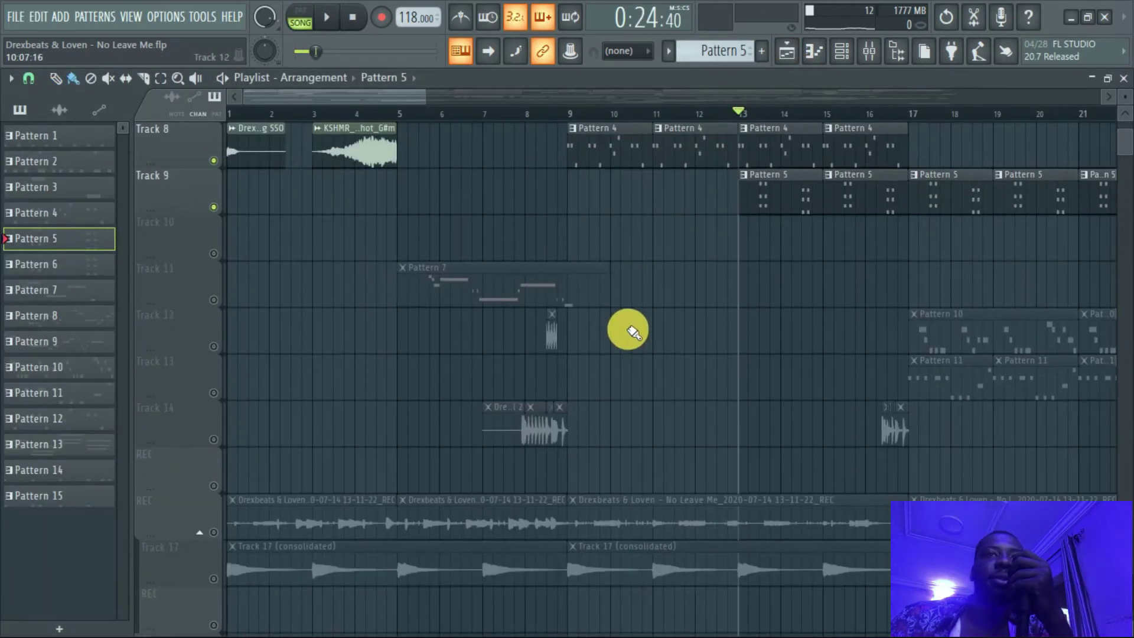
pyautogui.scroll(1, 735, 138)
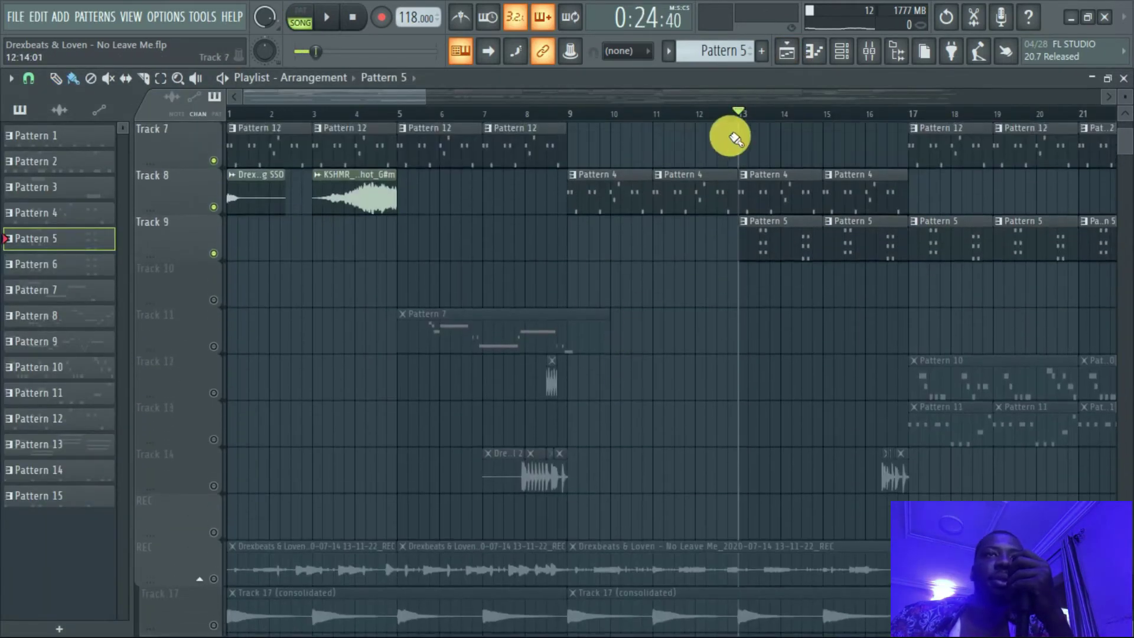
# Step: Play Pattern 5 in pattern mode from the Purity #4 piano roll, and check its instrument preset before returning to the playlist
pyautogui.click(842, 53)
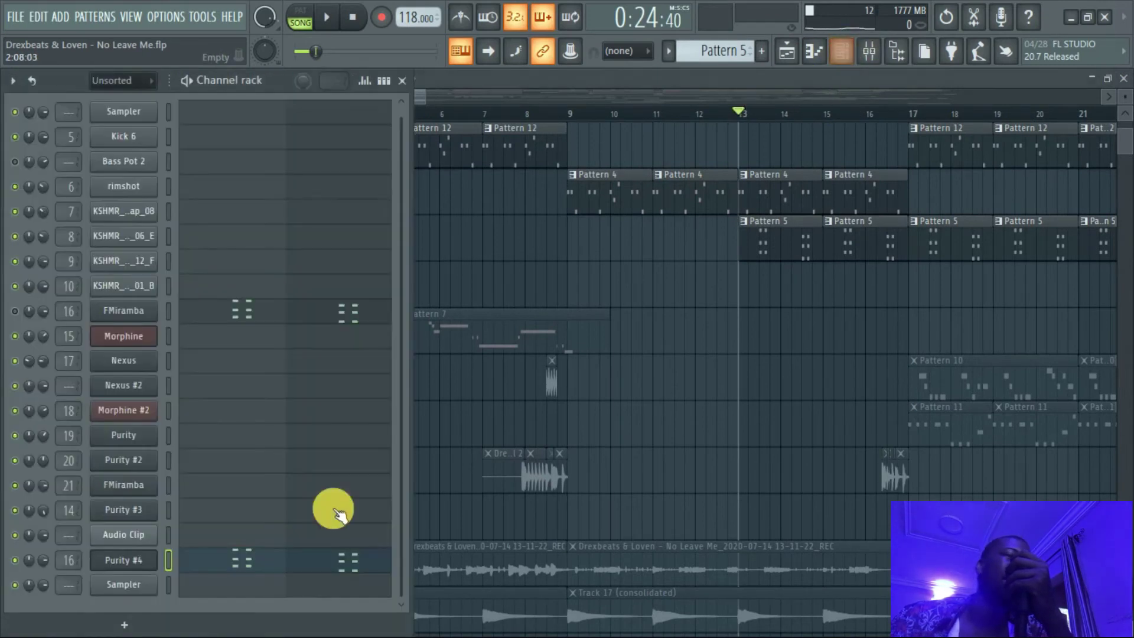
pyautogui.click(254, 558)
pyautogui.click(303, 13)
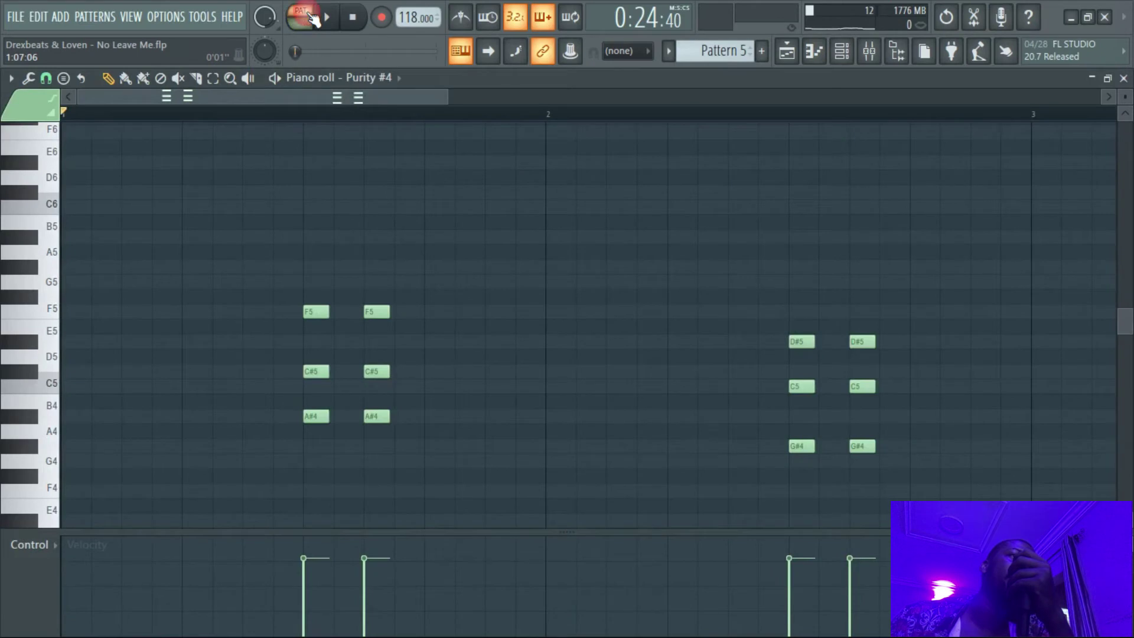
pyautogui.click(325, 17)
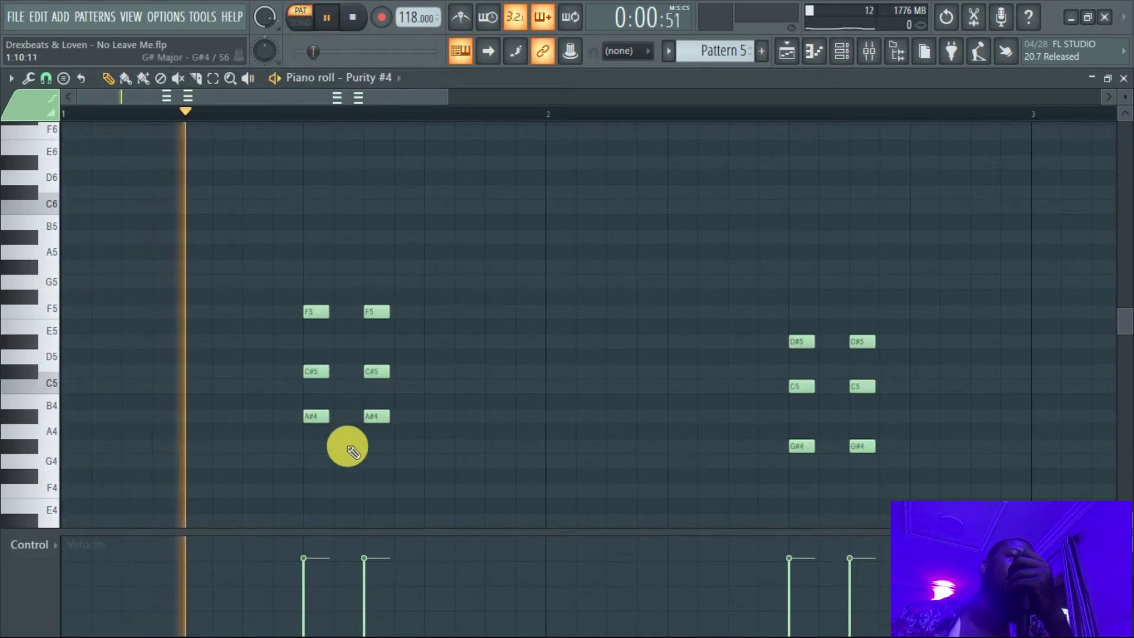
pyautogui.click(844, 53)
pyautogui.click(131, 561)
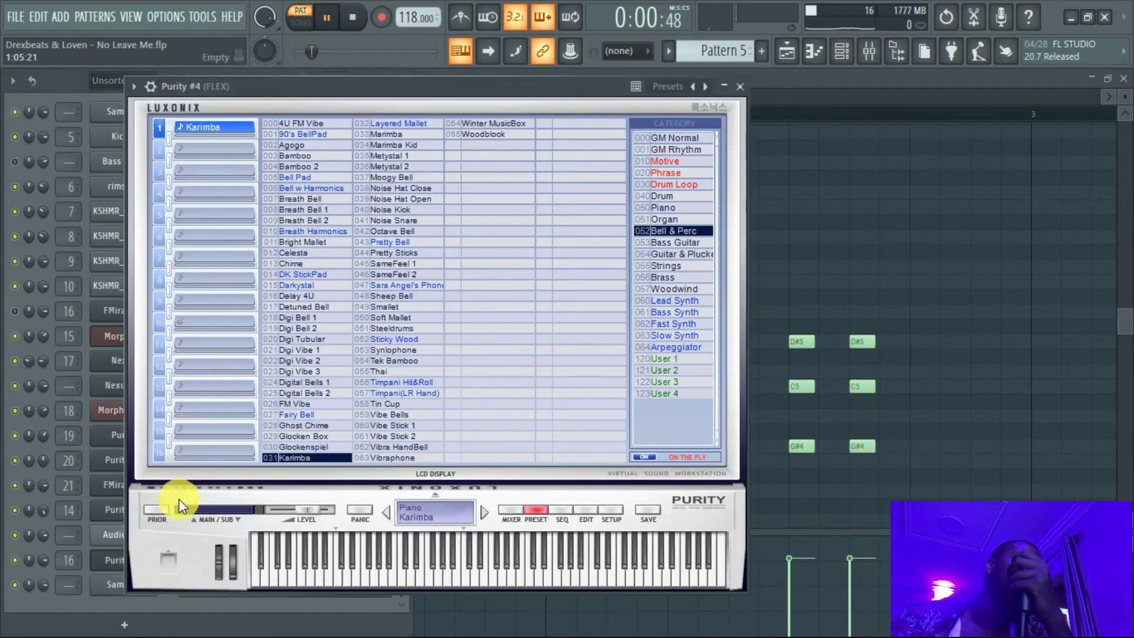
pyautogui.click(123, 559)
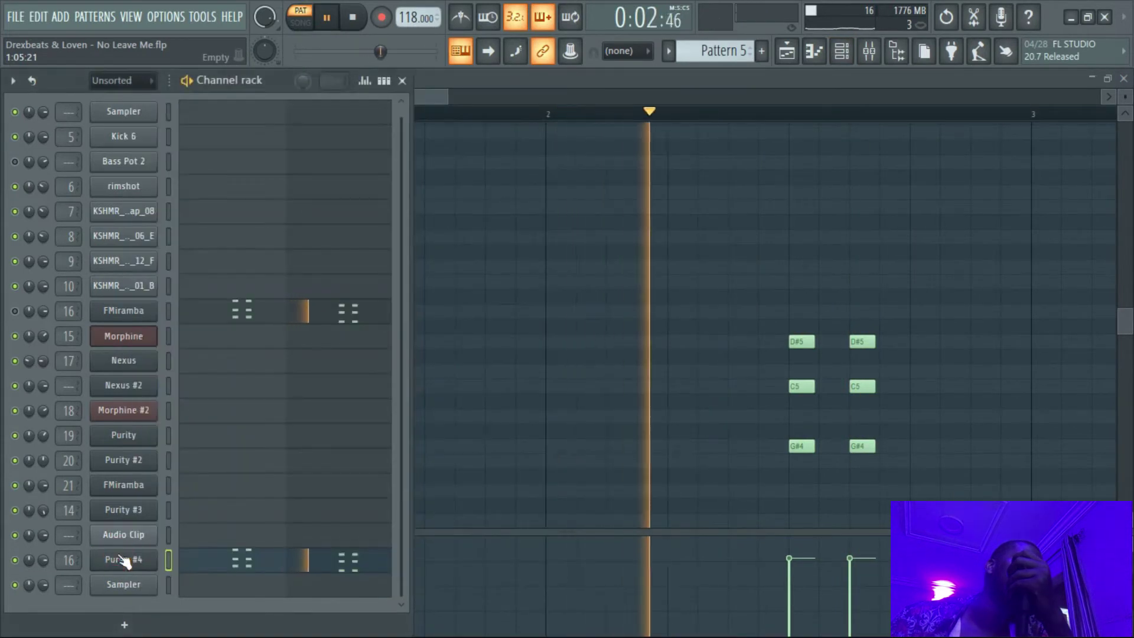
pyautogui.click(774, 53)
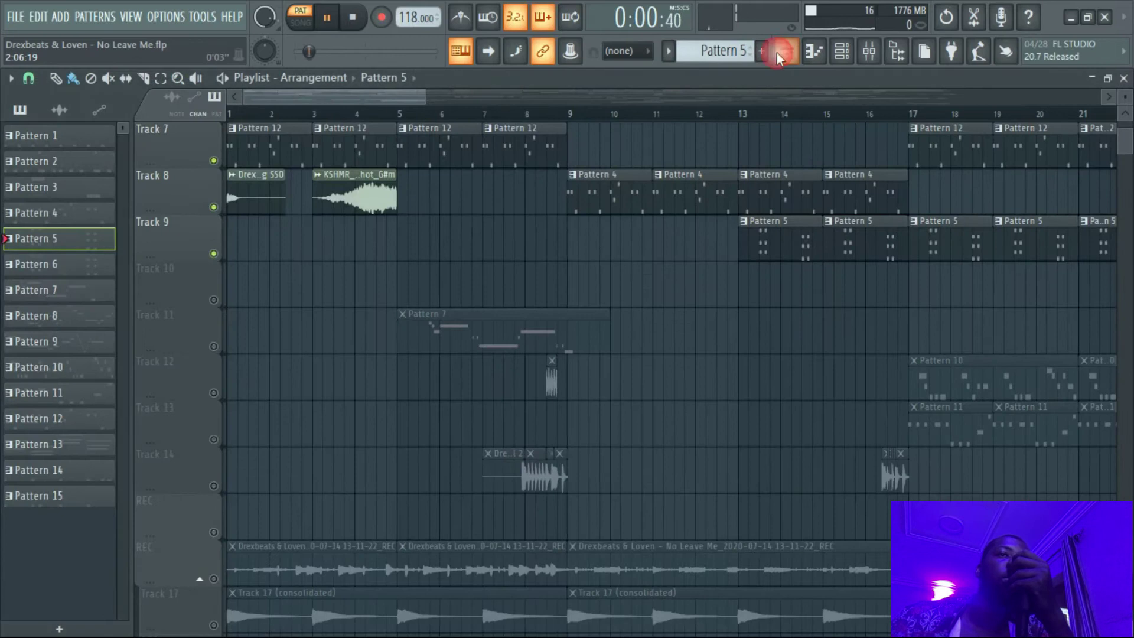
# Step: Play the song from bar 13, and examine the chord notes of Pattern 5's Purity #4 channel in the piano roll
pyautogui.click(738, 112)
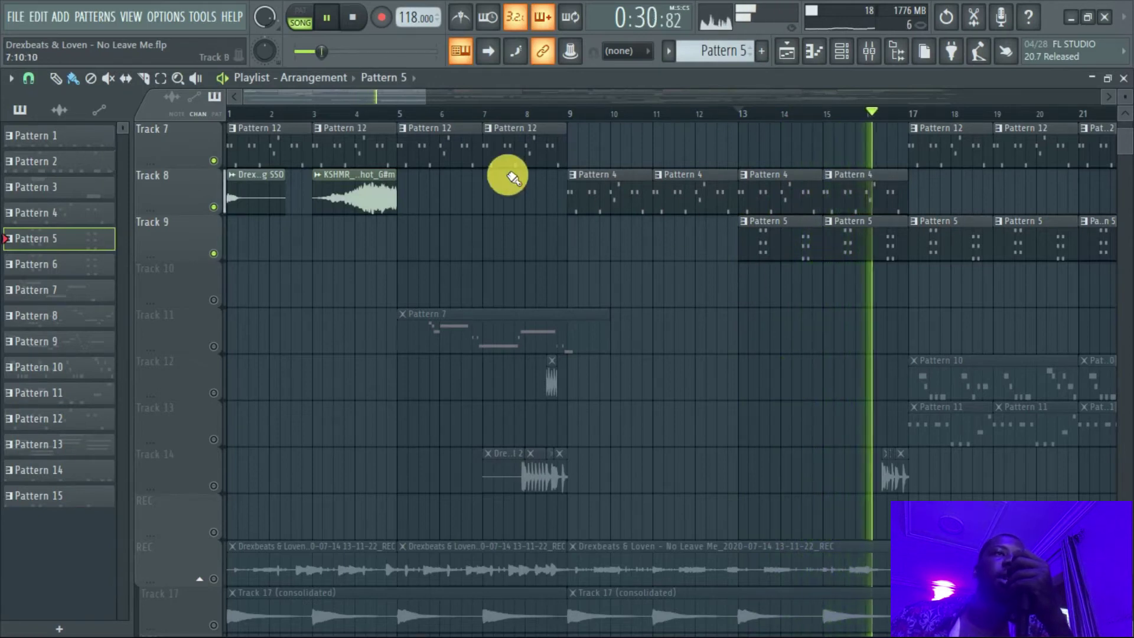
pyautogui.click(353, 18)
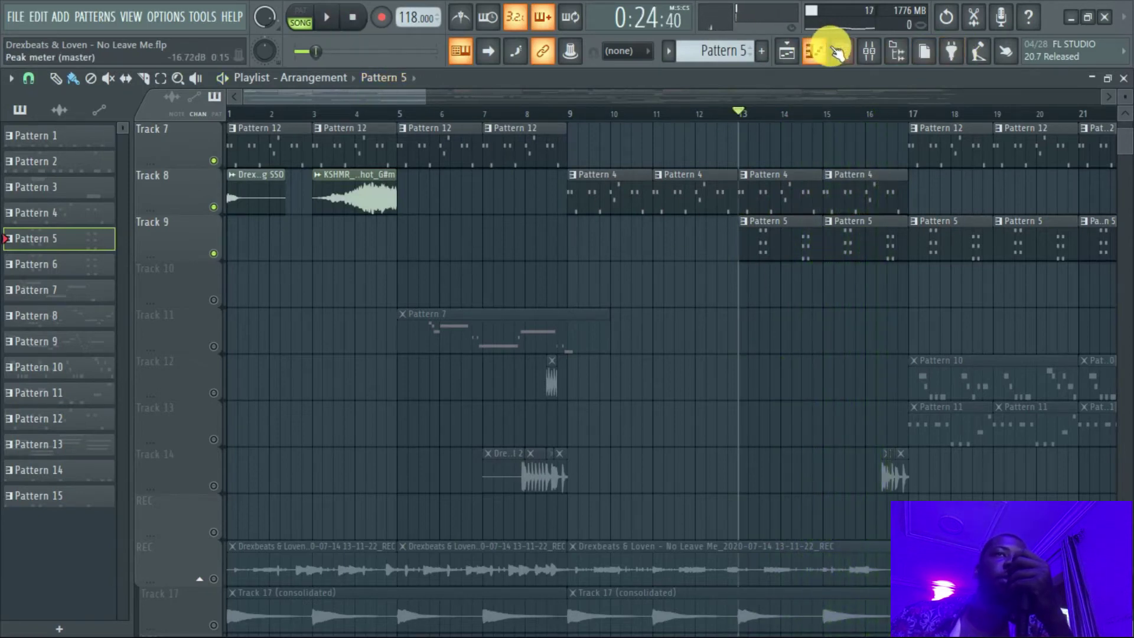
pyautogui.click(840, 52)
pyautogui.click(263, 558)
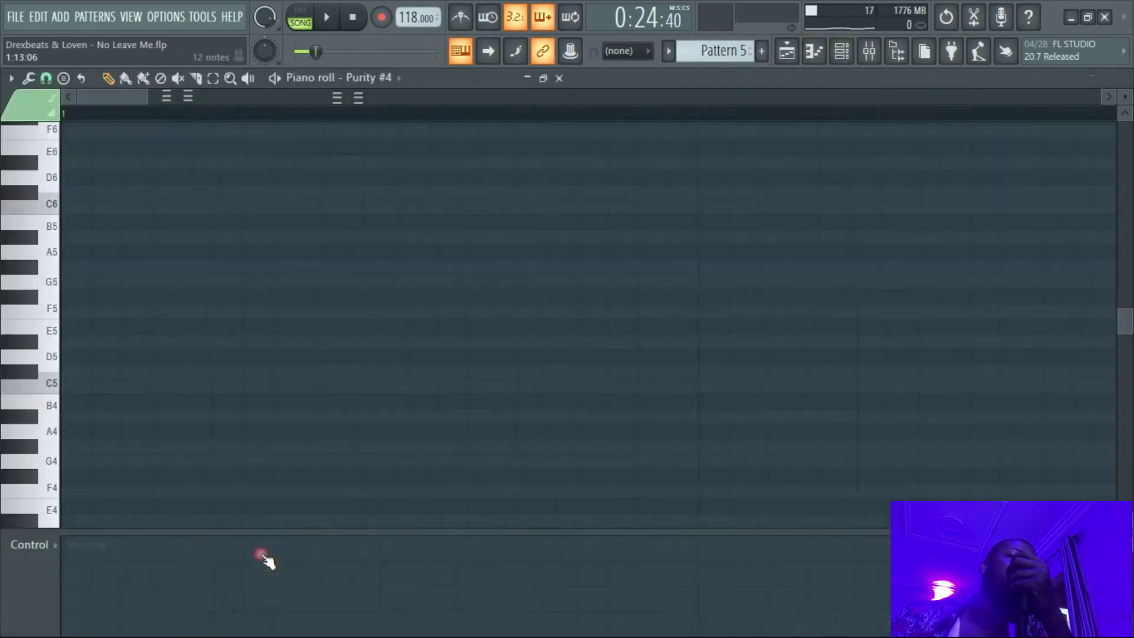
pyautogui.scroll(-1, 628, 253)
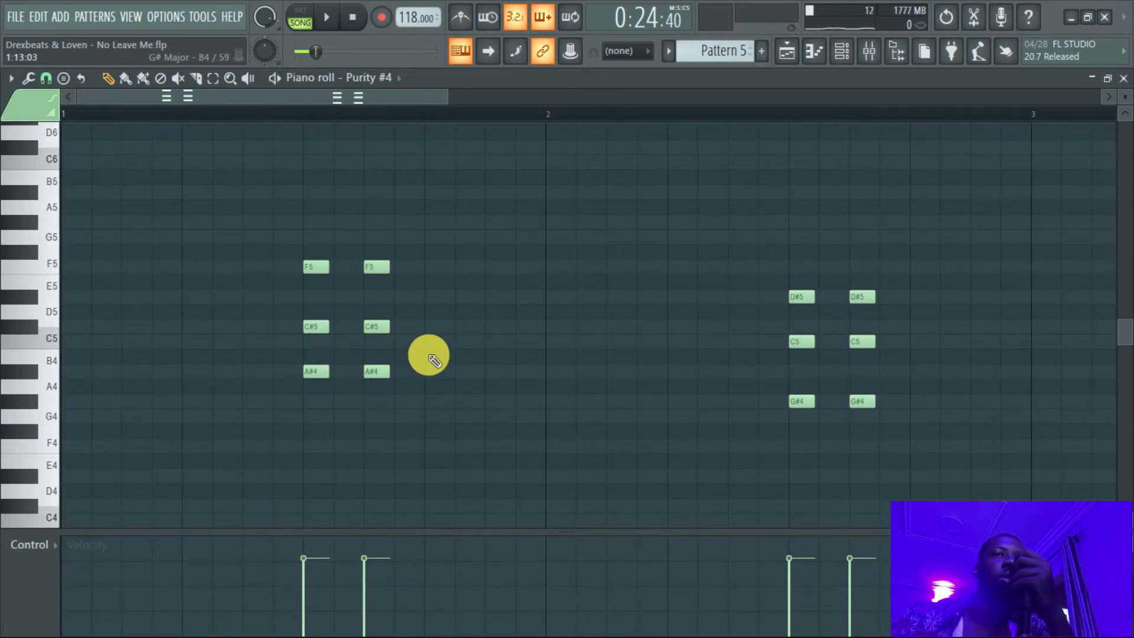
pyautogui.click(787, 51)
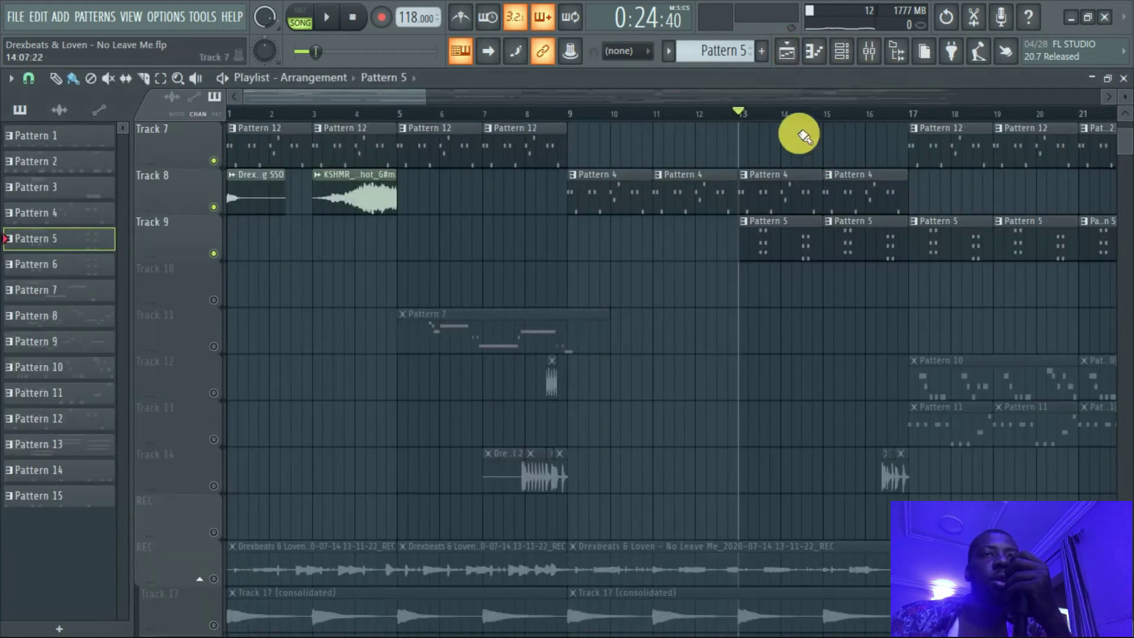
# Step: Play the song again from bar 13 up to about bar 16 in the playlist, and stop playback
pyautogui.click(325, 23)
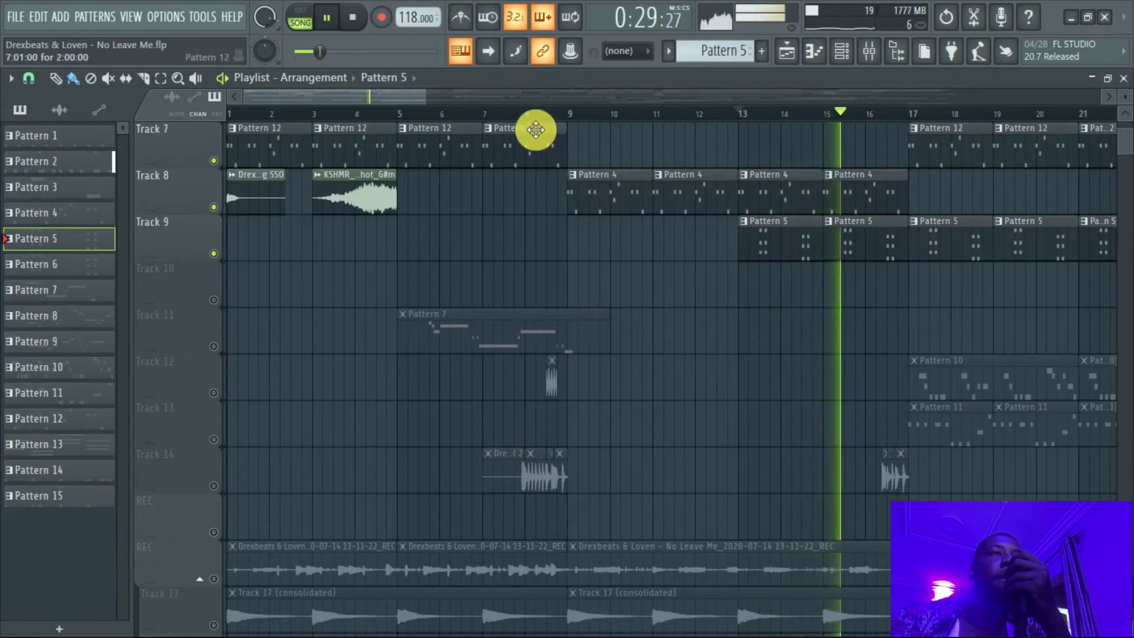
pyautogui.moveTo(408, 92); pyautogui.dragTo(485, 96)
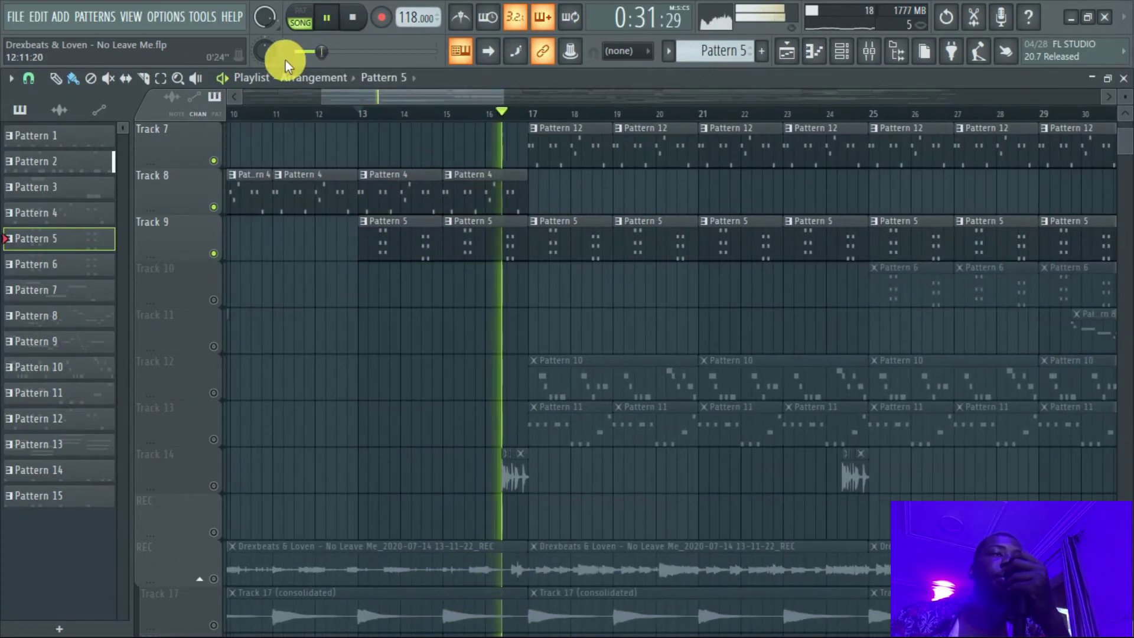
pyautogui.click(354, 19)
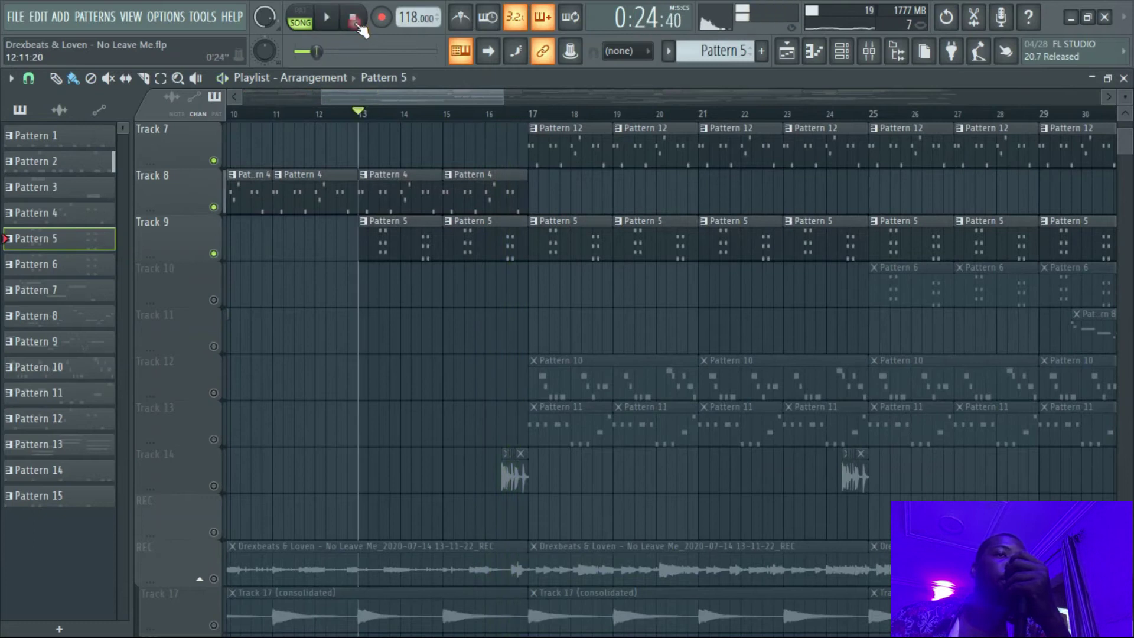
# Step: Unmute Track 12, move the playhead to bar 17, and open Pattern 10's Purity #2 notes from their beginning in the piano roll
pyautogui.click(213, 394)
pyautogui.click(527, 112)
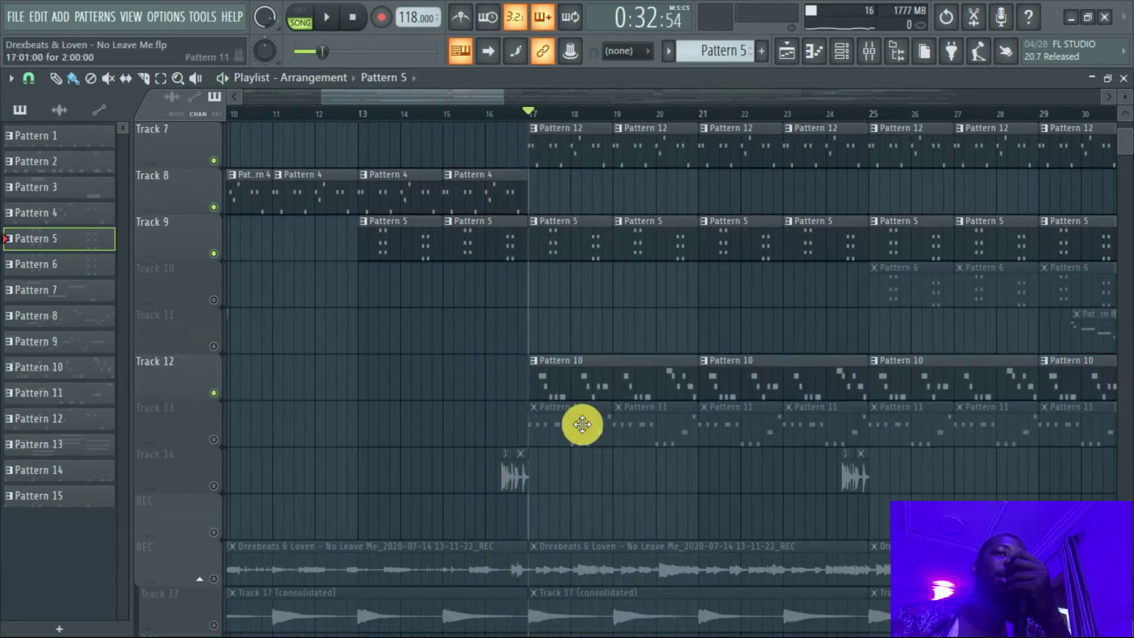
pyautogui.doubleClick(578, 380)
pyautogui.scroll(5, 327, 261)
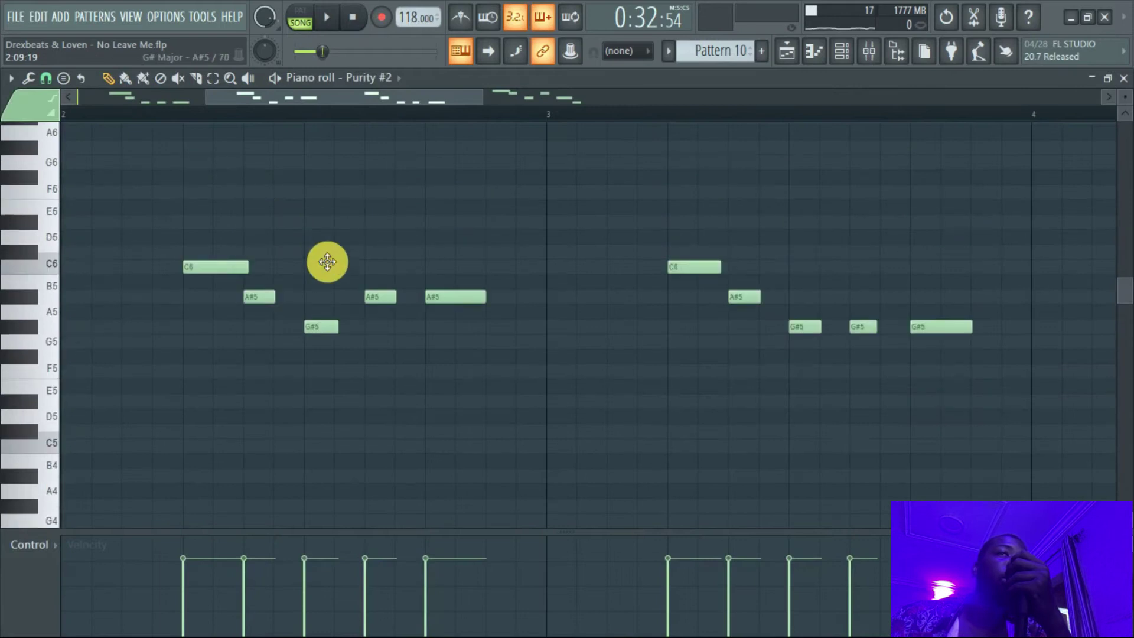
pyautogui.moveTo(292, 94); pyautogui.dragTo(131, 101)
pyautogui.scroll(-3, 316, 334)
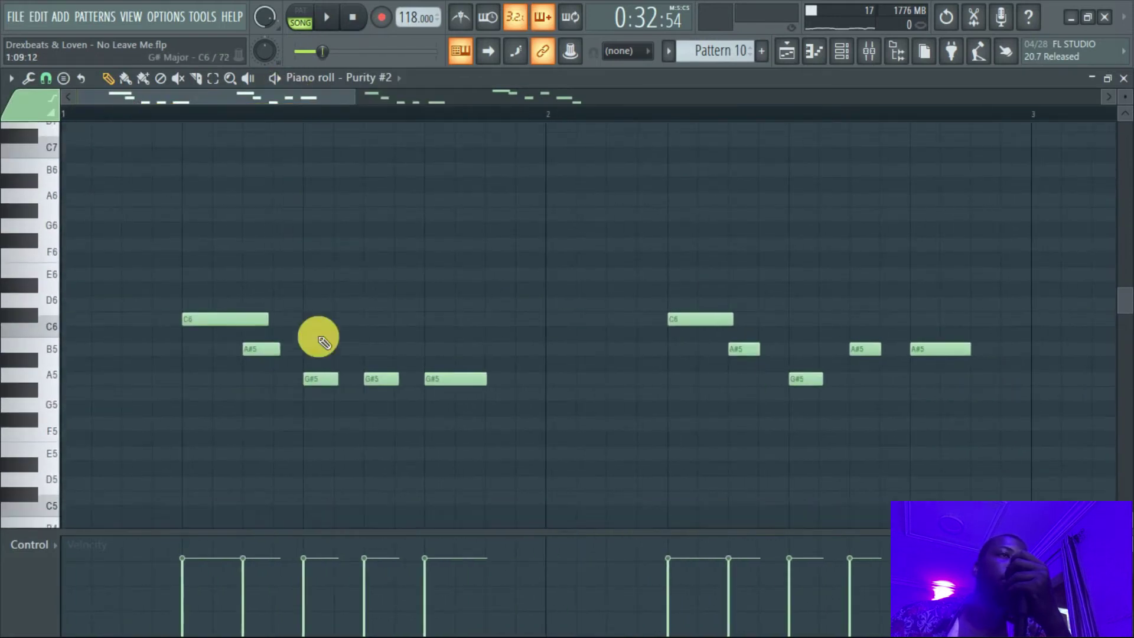
# Step: Open Pattern 10's Purity #2 instrument to show the Winter Whistle preset in Lead Synth, and close it
pyautogui.click(849, 59)
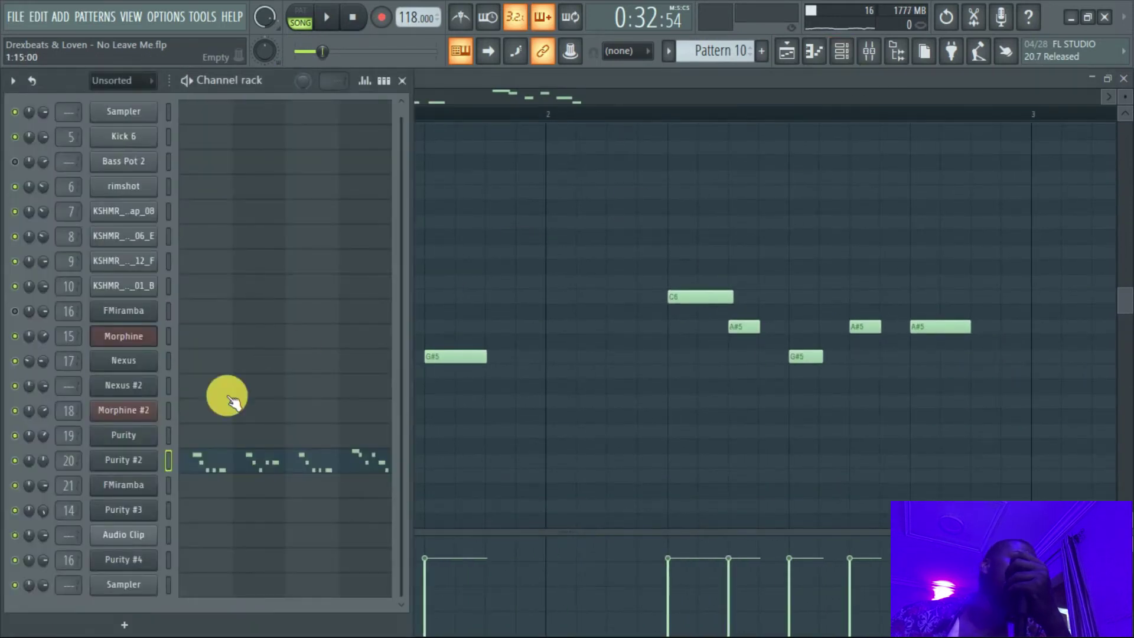
pyautogui.click(141, 461)
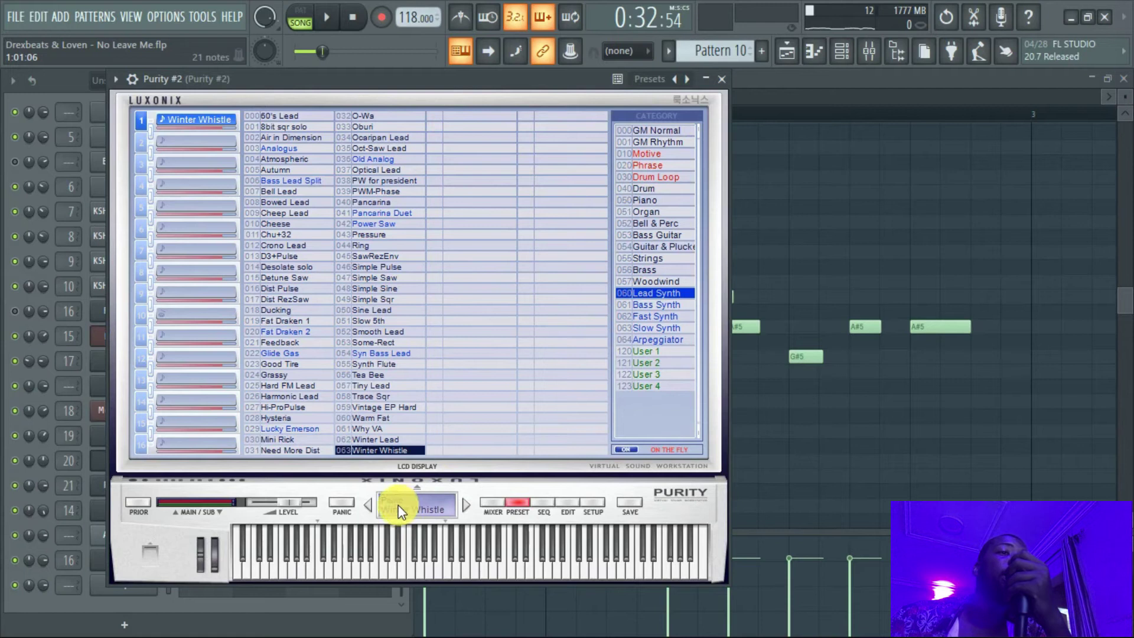
pyautogui.click(724, 78)
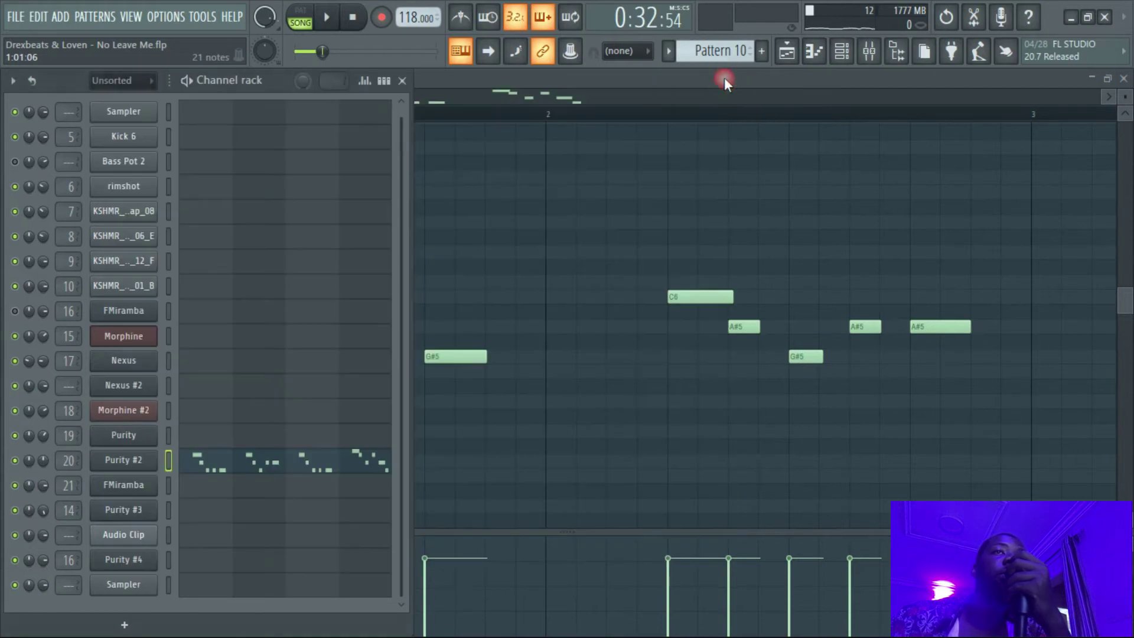
# Step: Play Pattern 10 in pattern mode while viewing its Purity #2 melody in the piano roll
pyautogui.click(236, 477)
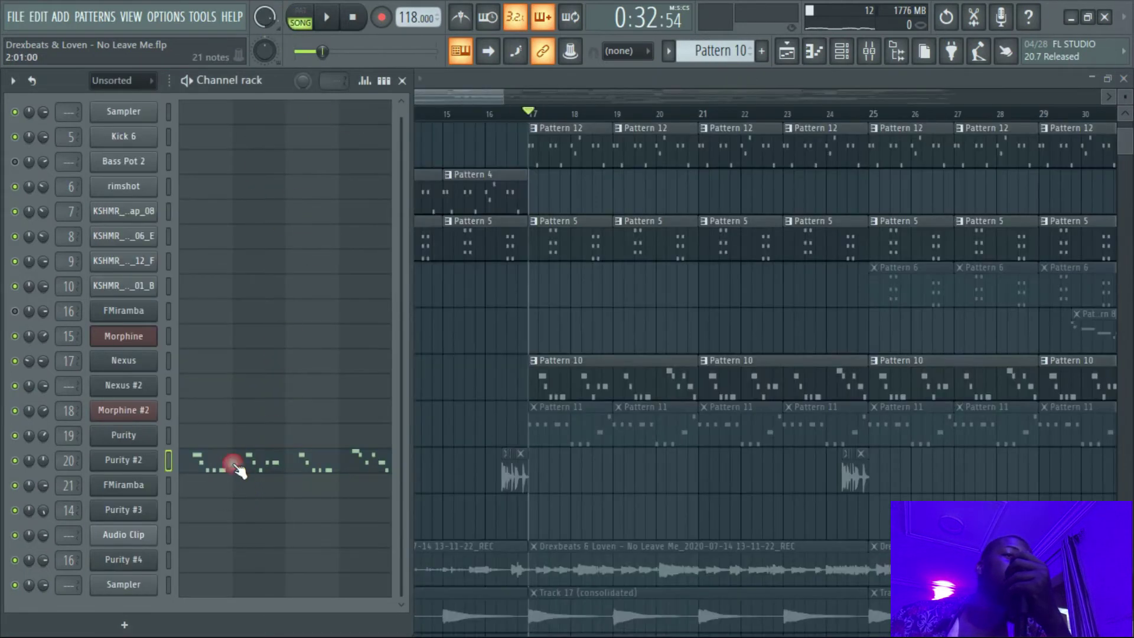
pyautogui.scroll(-3, 293, 400)
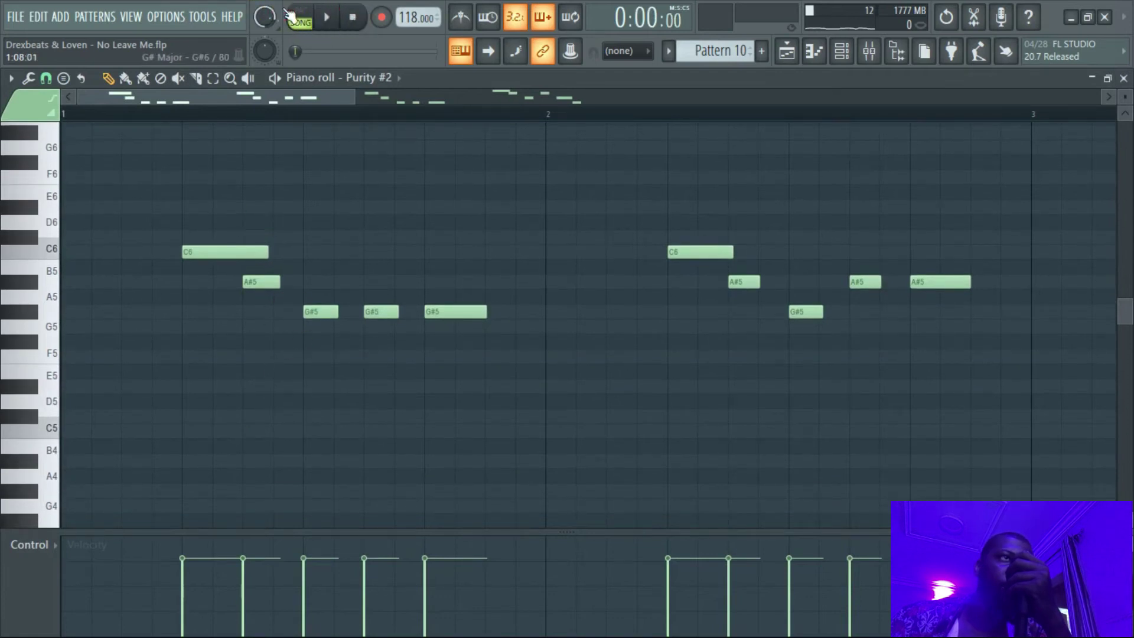
pyautogui.click(323, 17)
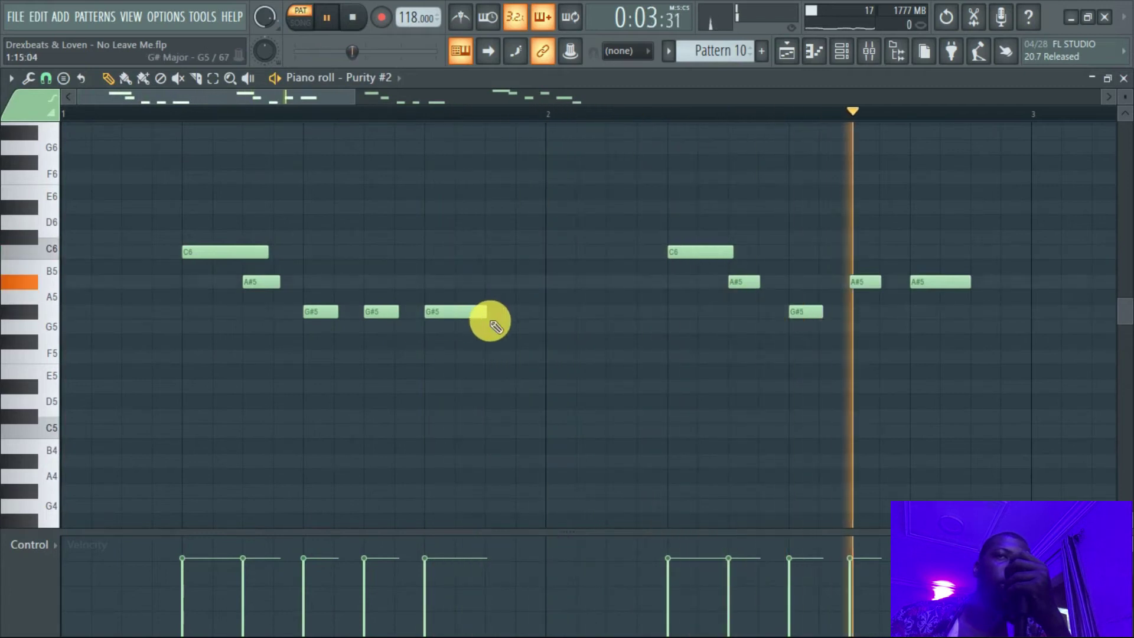
# Step: Keep Pattern 10 playing while viewing its full four-bar Purity #2 melody in the piano roll, and stop playback
pyautogui.click(788, 51)
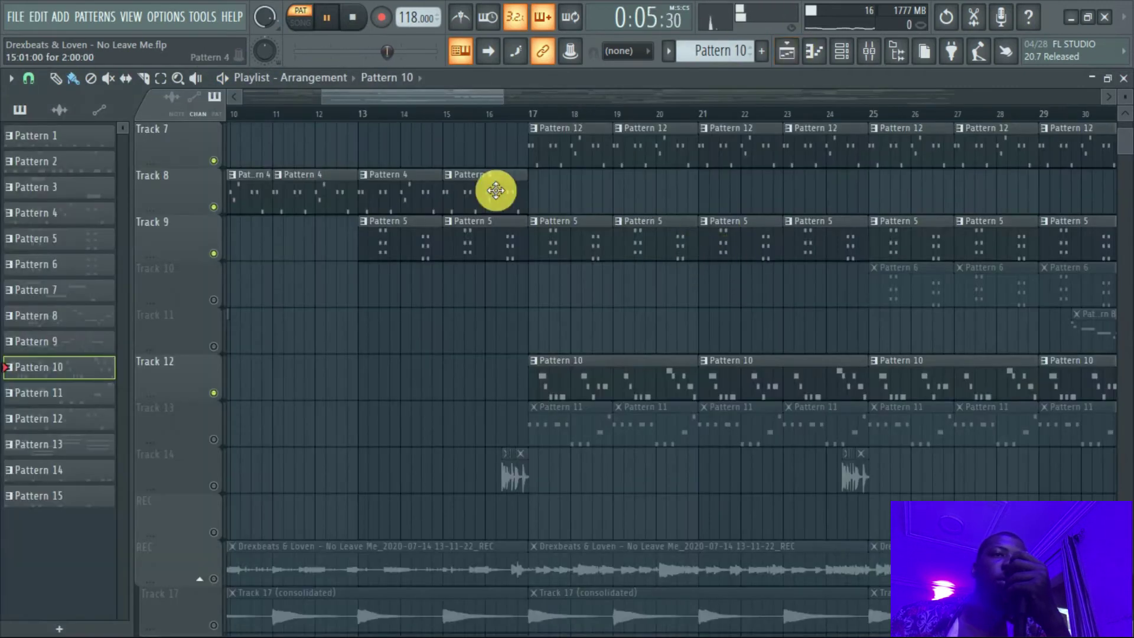
pyautogui.click(842, 51)
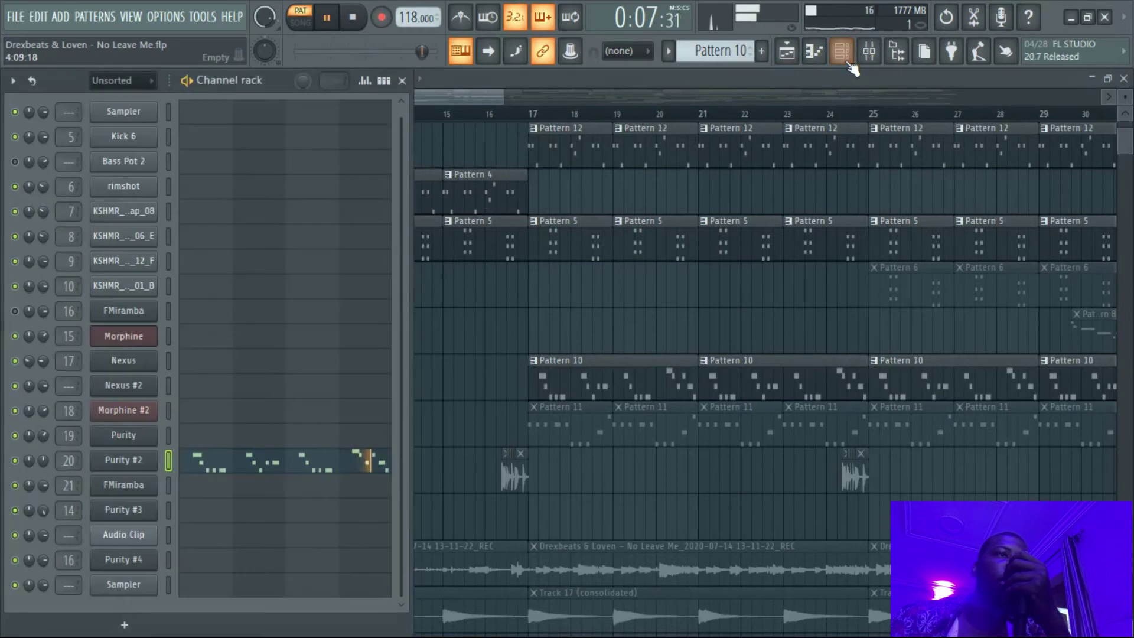
pyautogui.click(294, 465)
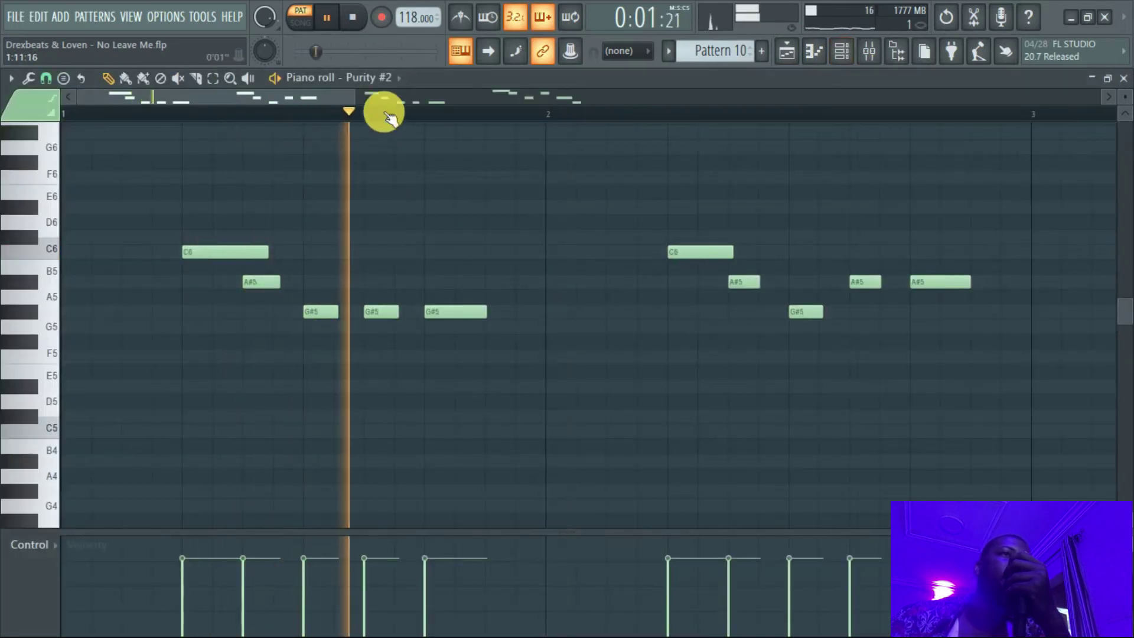
pyautogui.moveTo(394, 97); pyautogui.dragTo(657, 98)
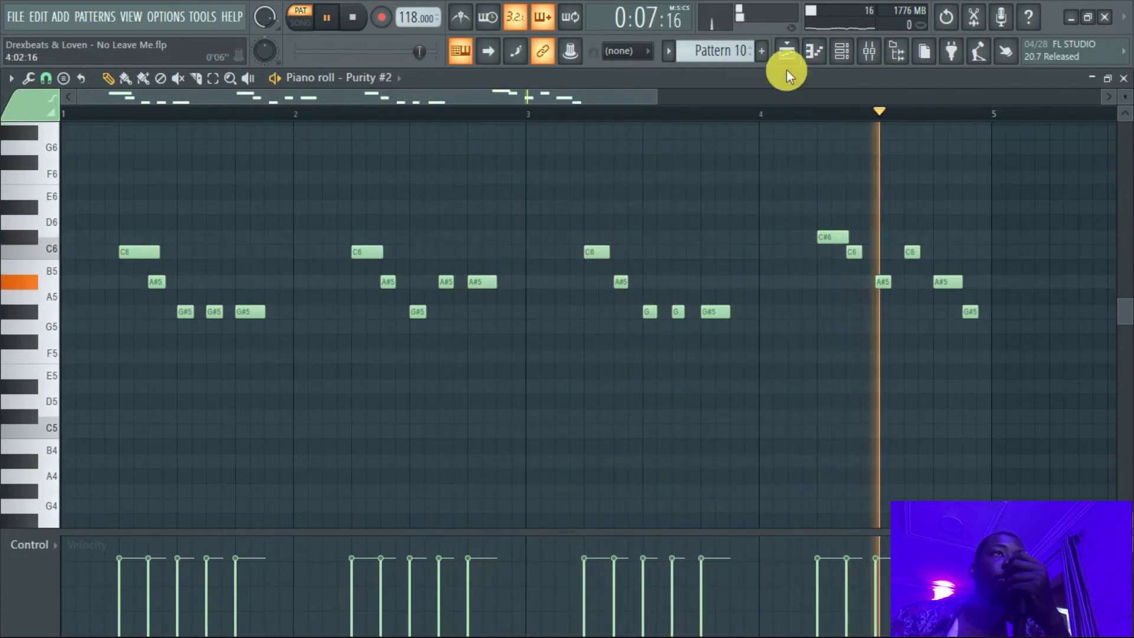
pyautogui.click(353, 18)
# Step: Play the song in the playlist from bar 17 to past bar 20 with Track 12 included, and stop playback
pyautogui.click(785, 51)
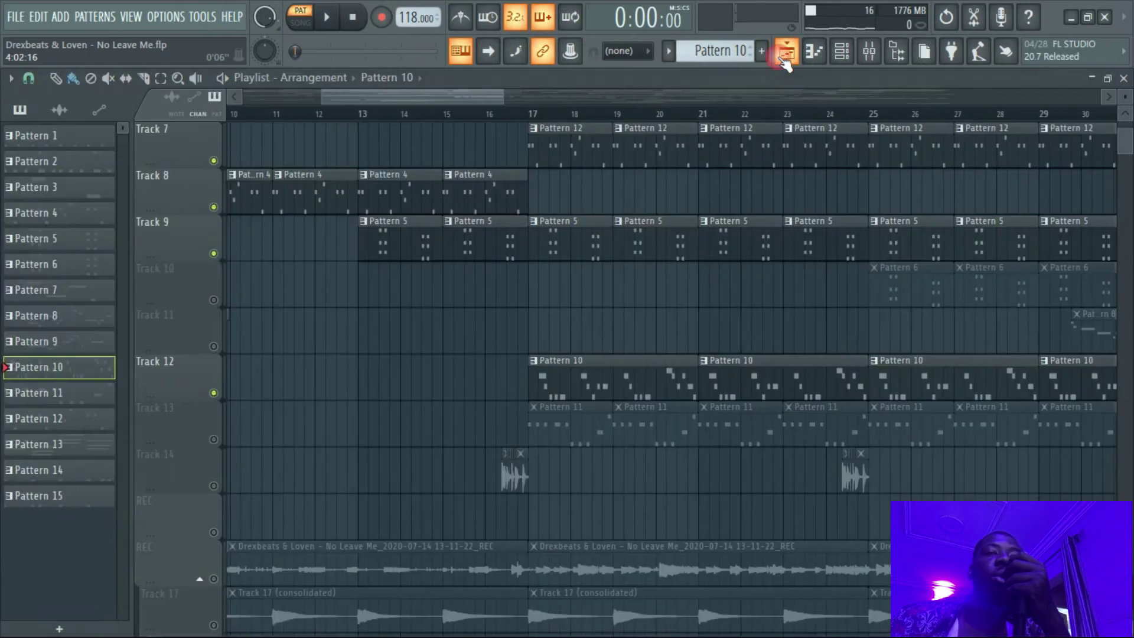
pyautogui.click(534, 110)
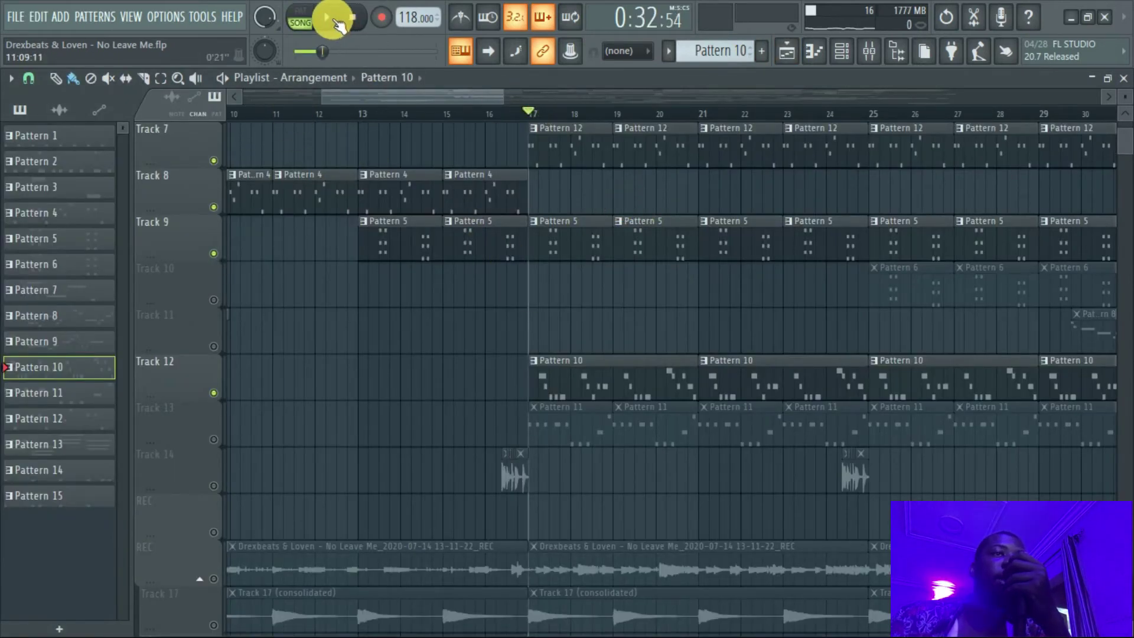
pyautogui.click(338, 23)
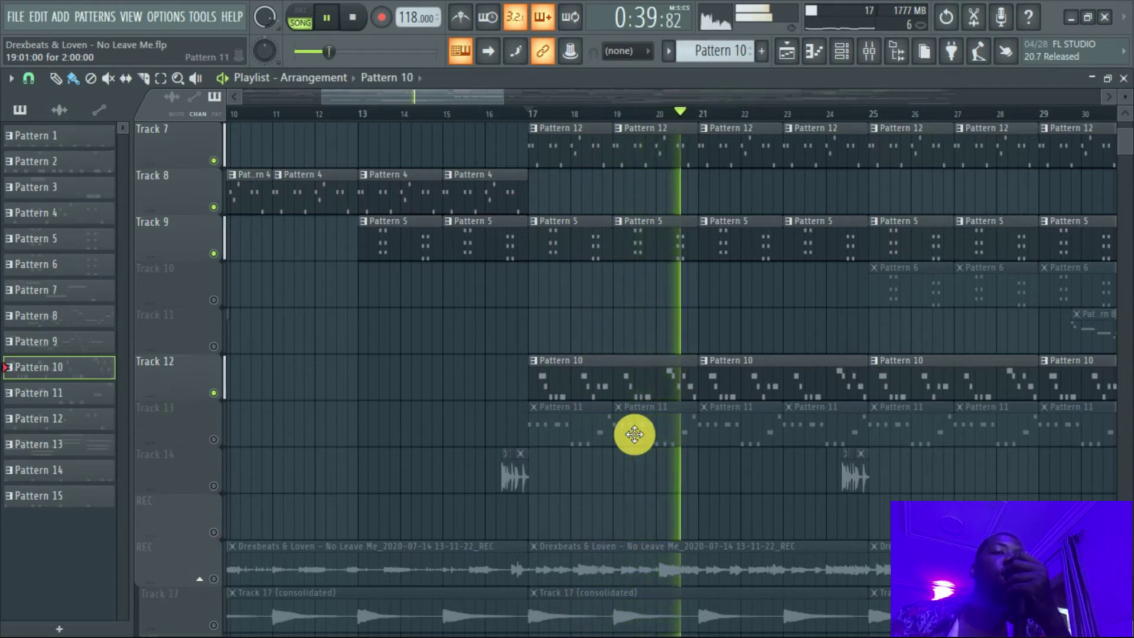
pyautogui.click(357, 18)
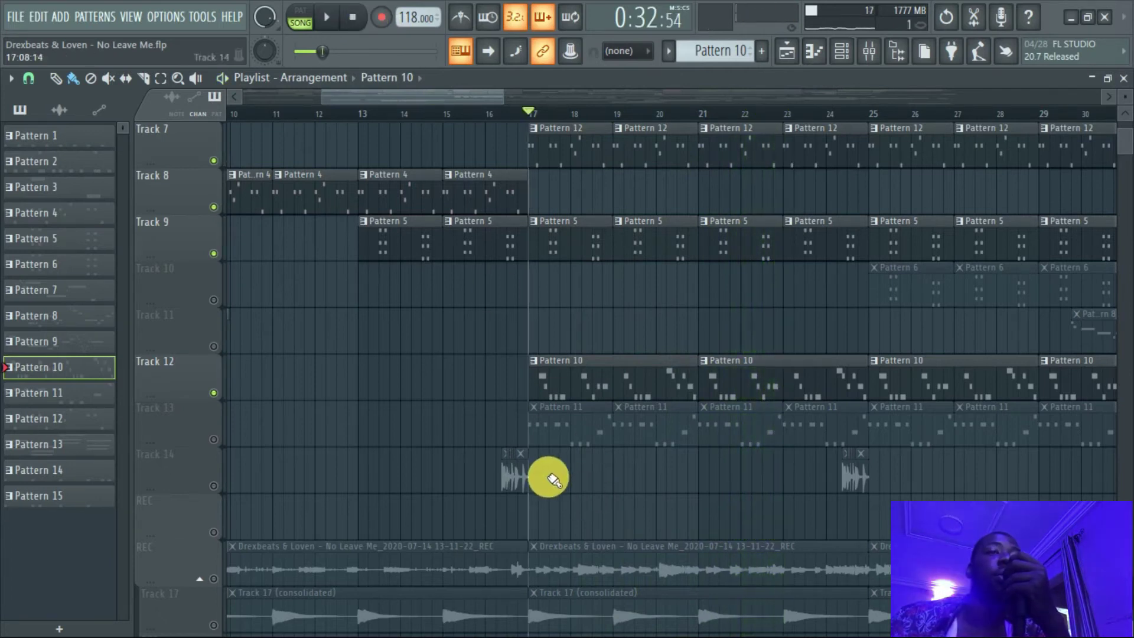
# Step: Unmute Track 13 and open Pattern 11's FMiramba notes from their beginning in the piano roll
pyautogui.click(214, 440)
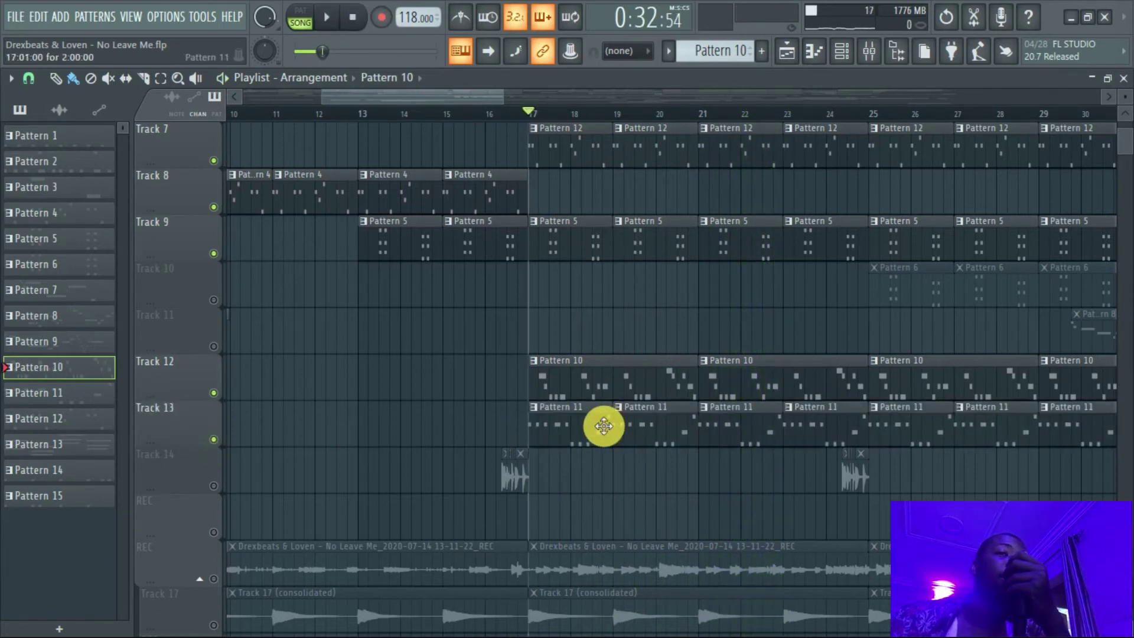
pyautogui.doubleClick(585, 430)
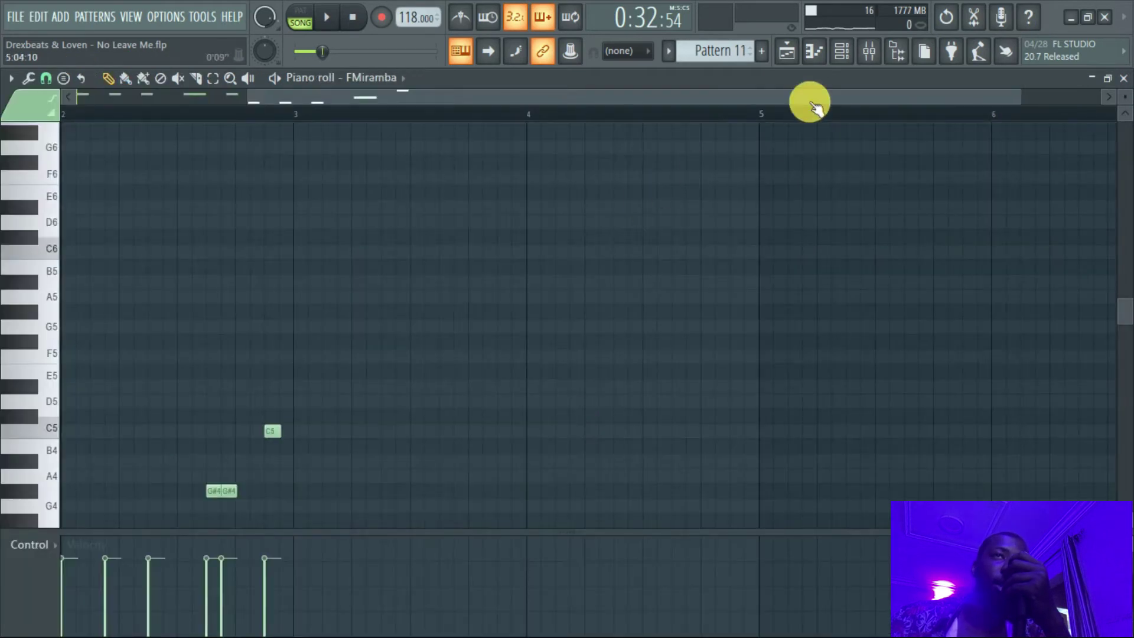
pyautogui.moveTo(493, 106); pyautogui.dragTo(268, 102)
pyautogui.scroll(3, 310, 401)
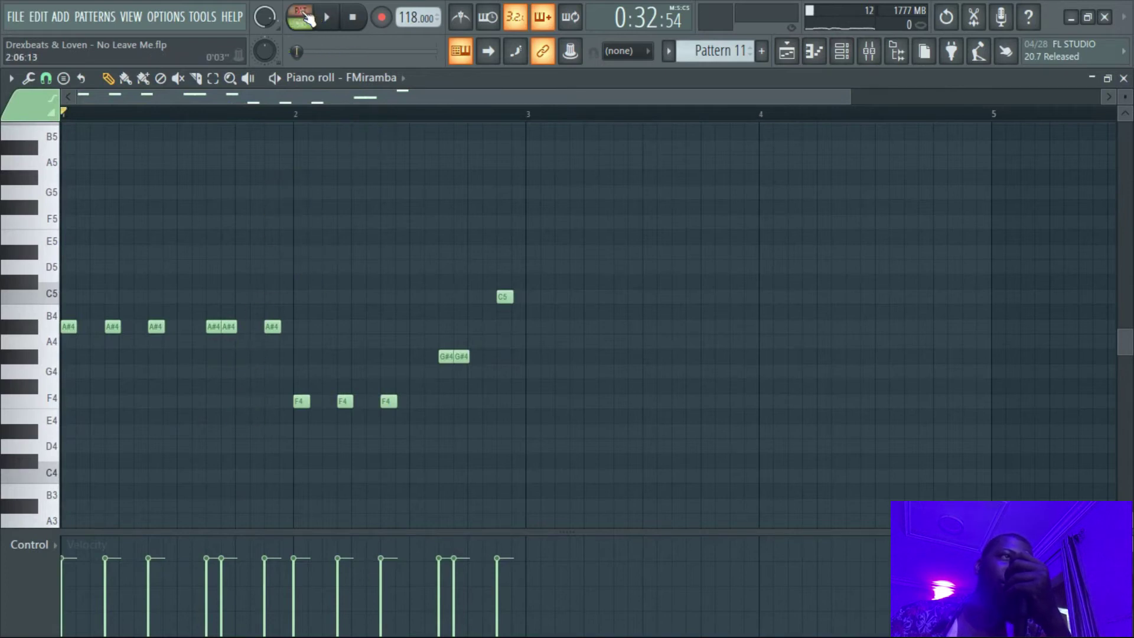
# Step: Switch to pattern mode and open the FMiramba instrument used by Pattern 11 to show its settings in full
pyautogui.click(842, 52)
pyautogui.click(141, 490)
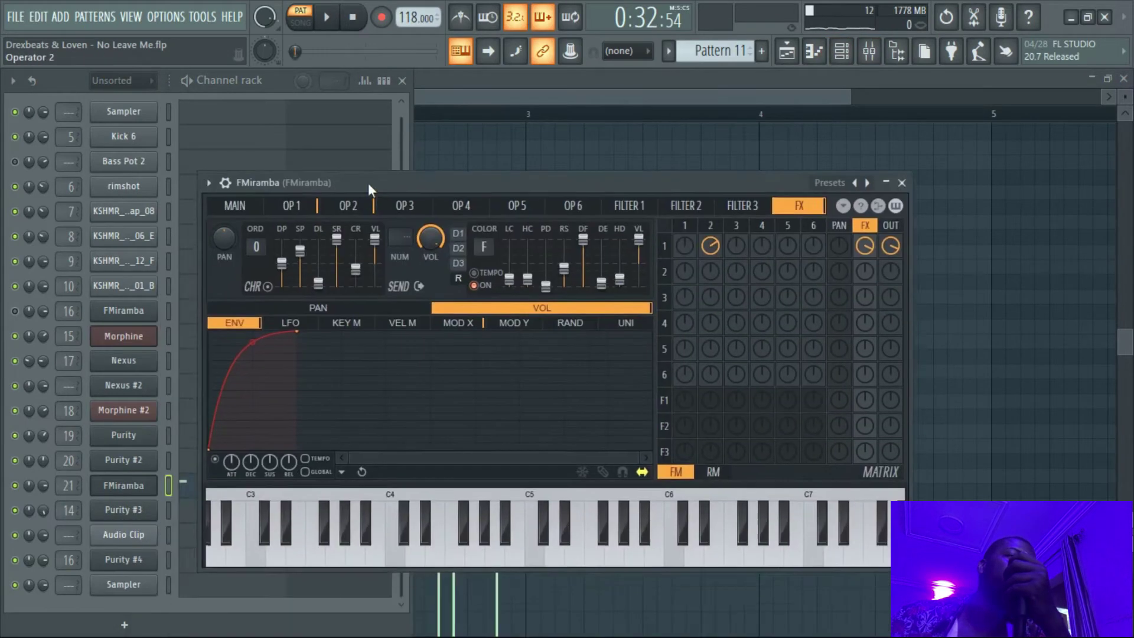
pyautogui.moveTo(367, 182); pyautogui.dragTo(412, 136)
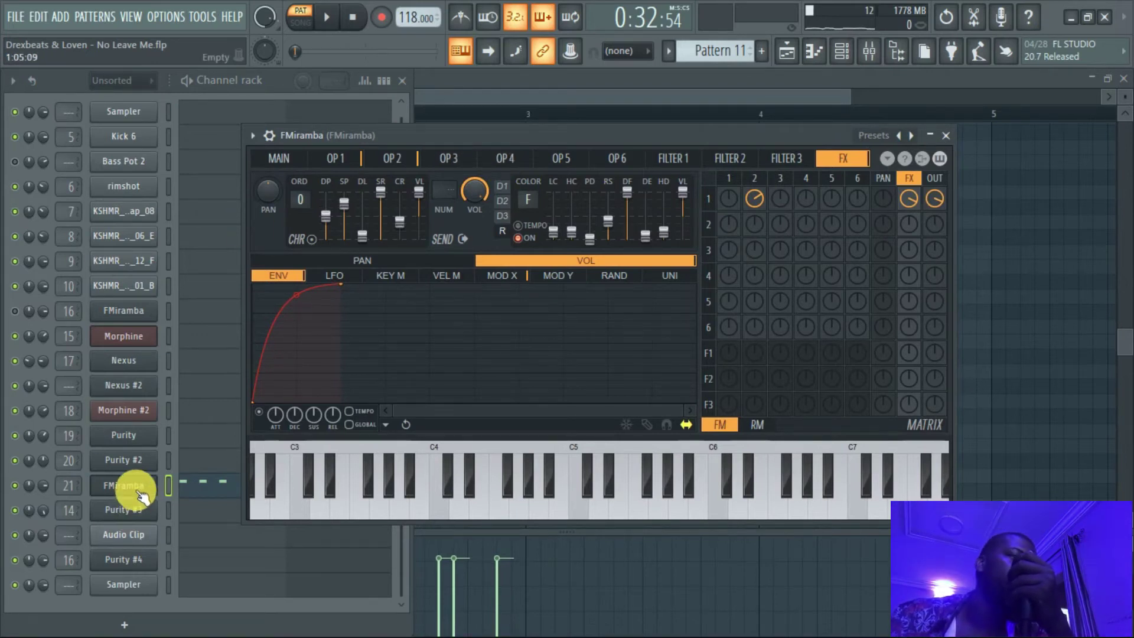
# Step: Browse the instrument's preset list to the Nucleon Synth group and pick the FMiramba preset
pyautogui.click(912, 136)
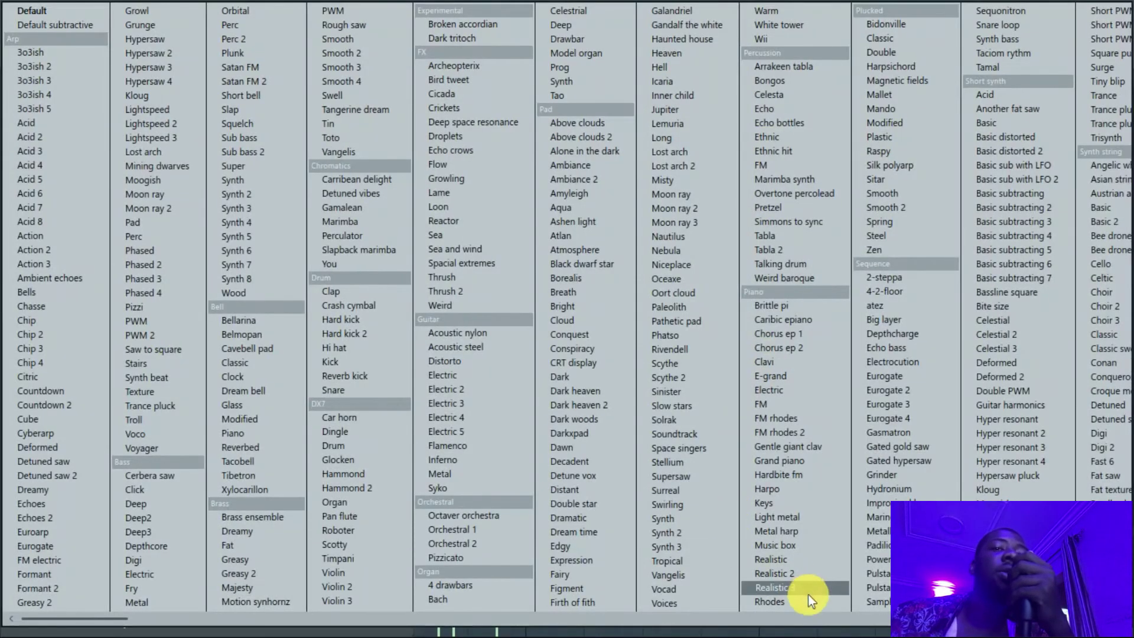
pyautogui.click(807, 615)
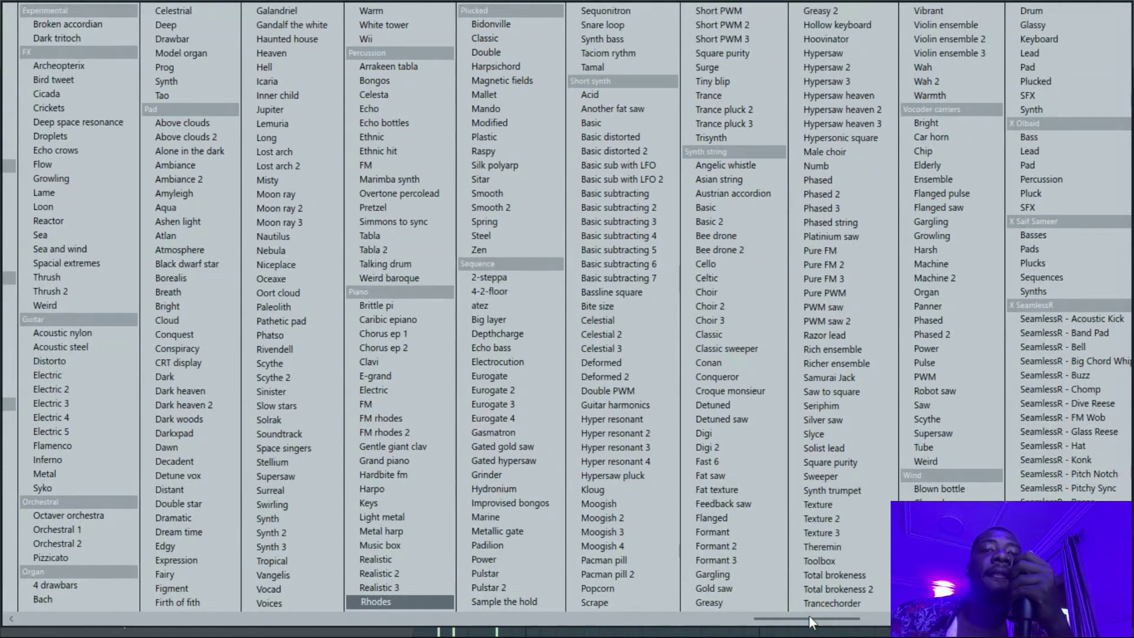
pyautogui.hscroll(2, 809, 614)
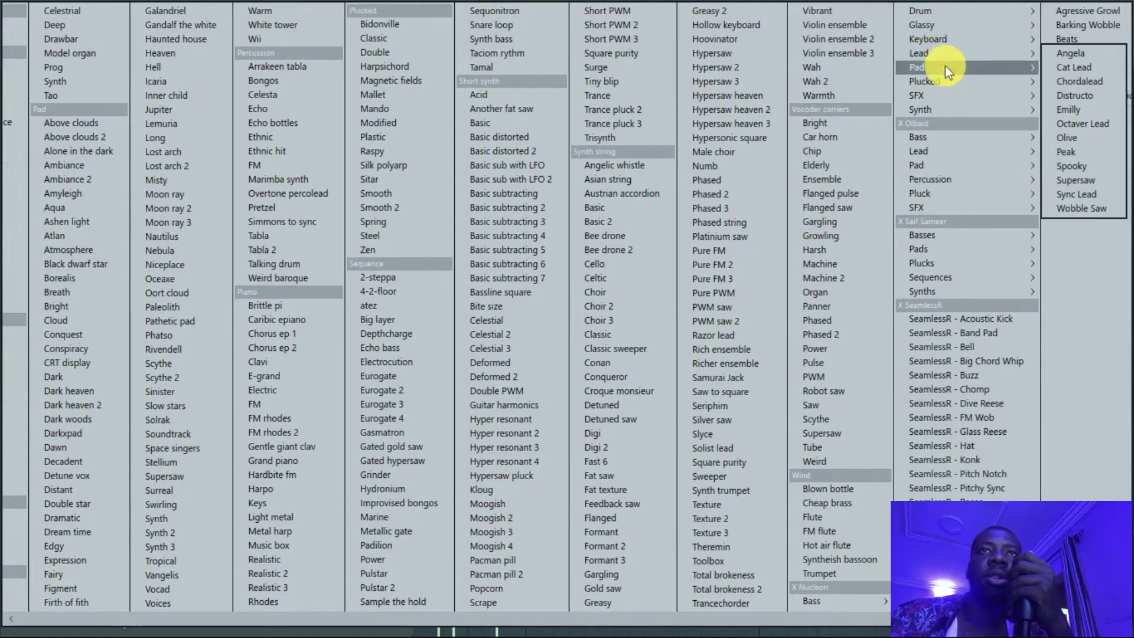
pyautogui.moveTo(941, 108)
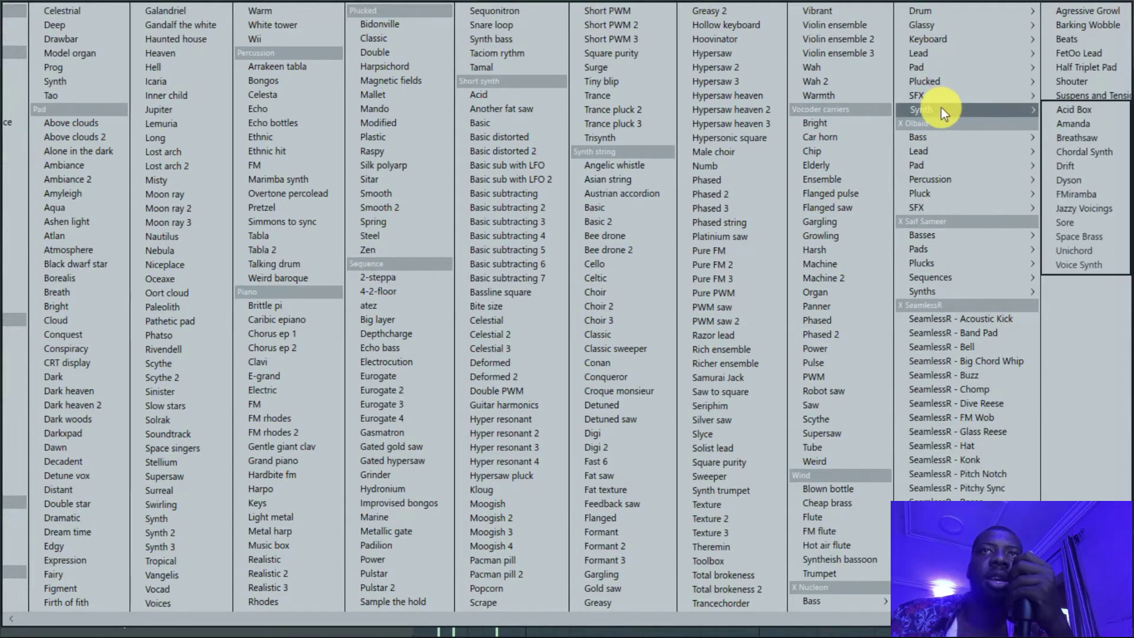
pyautogui.click(1042, 137)
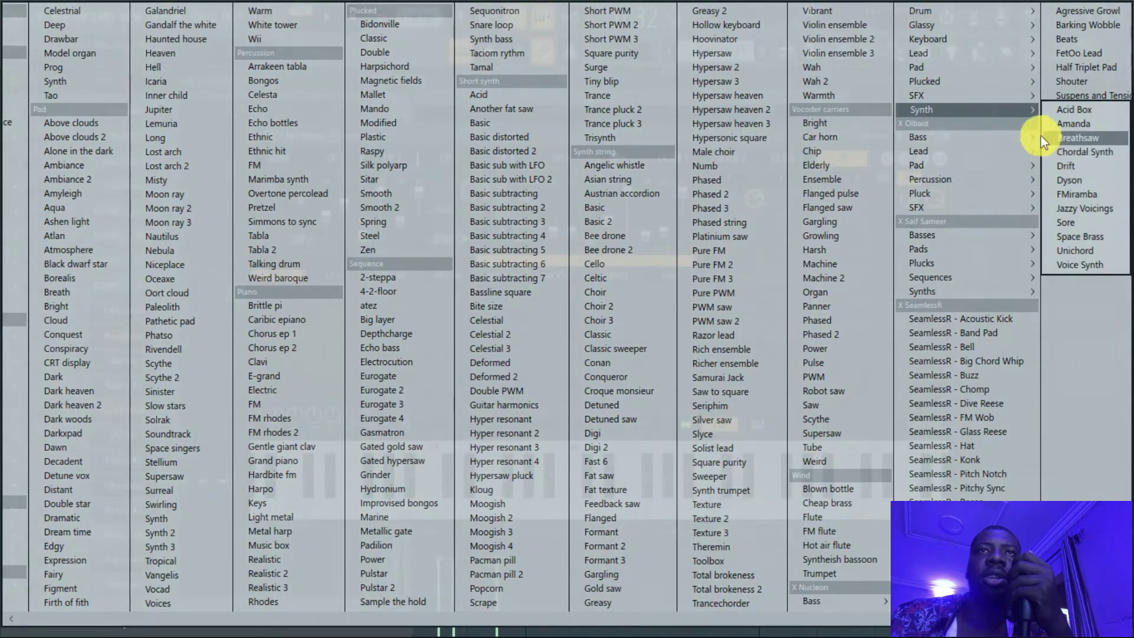
pyautogui.click(1086, 194)
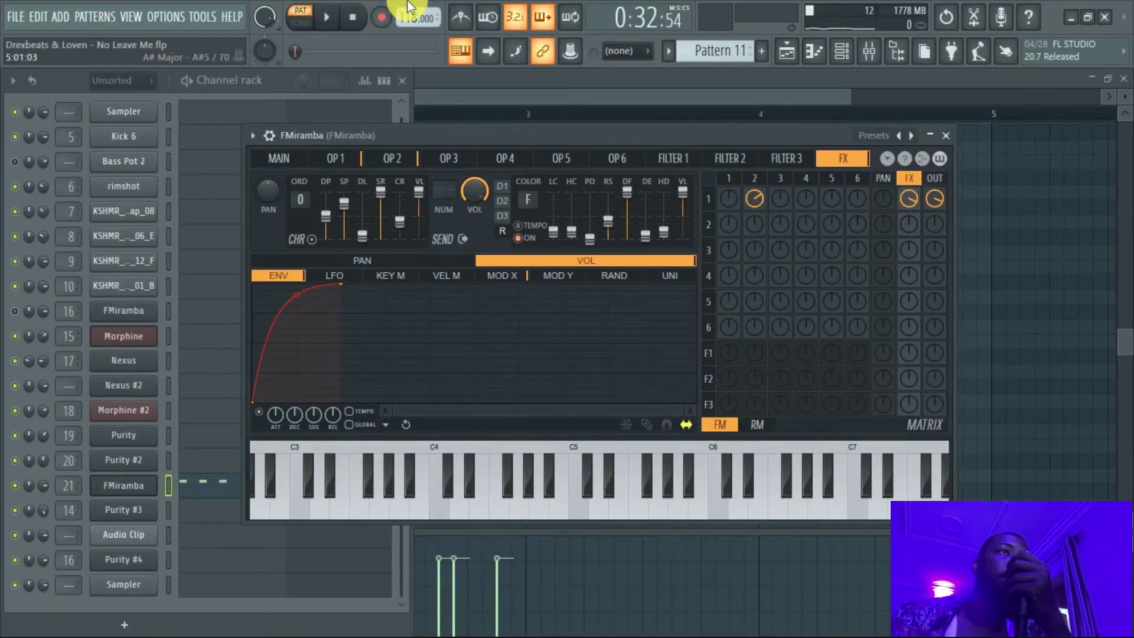
# Step: Play Pattern 11 in pattern mode while viewing both bars of its FMiramba notes in the piano roll
pyautogui.click(270, 81)
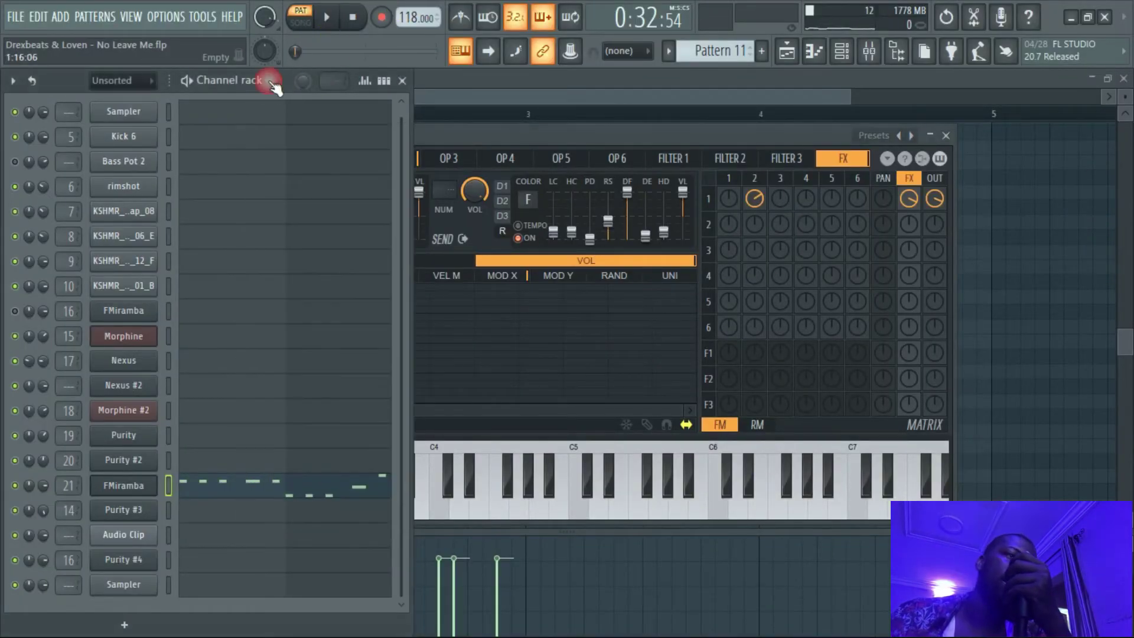
pyautogui.click(252, 496)
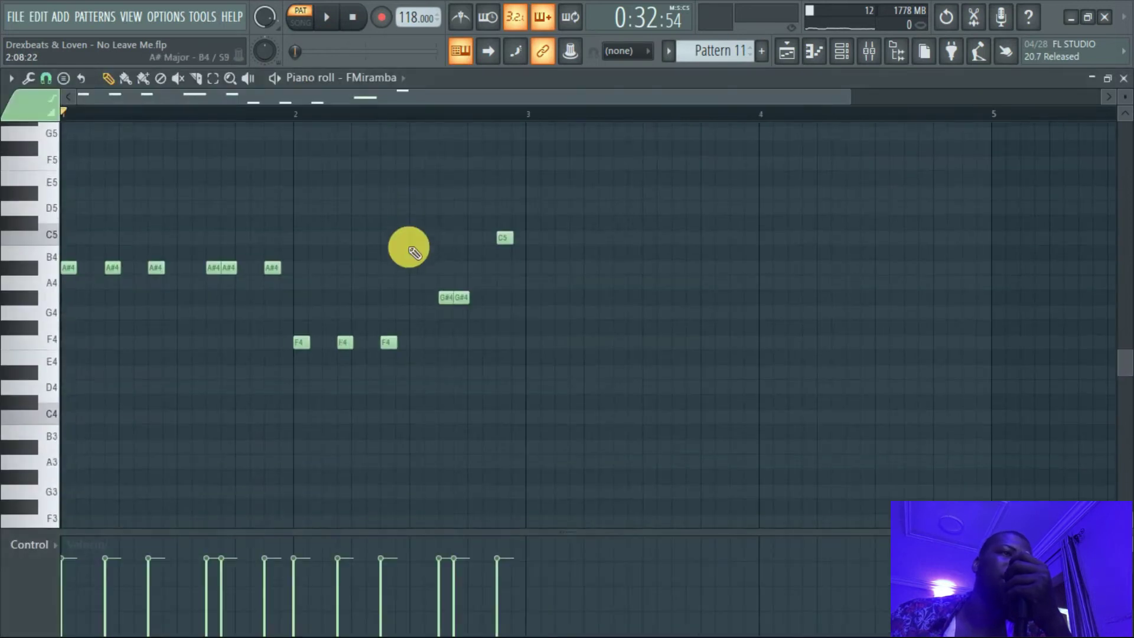
pyautogui.moveTo(845, 94); pyautogui.dragTo(821, 95)
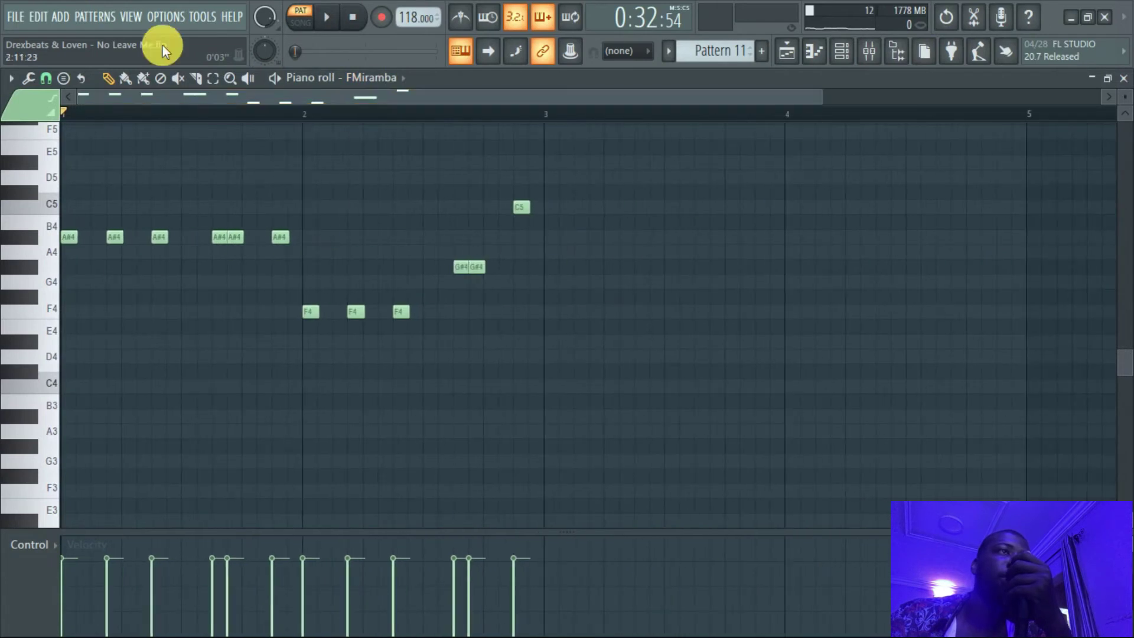
pyautogui.click(317, 19)
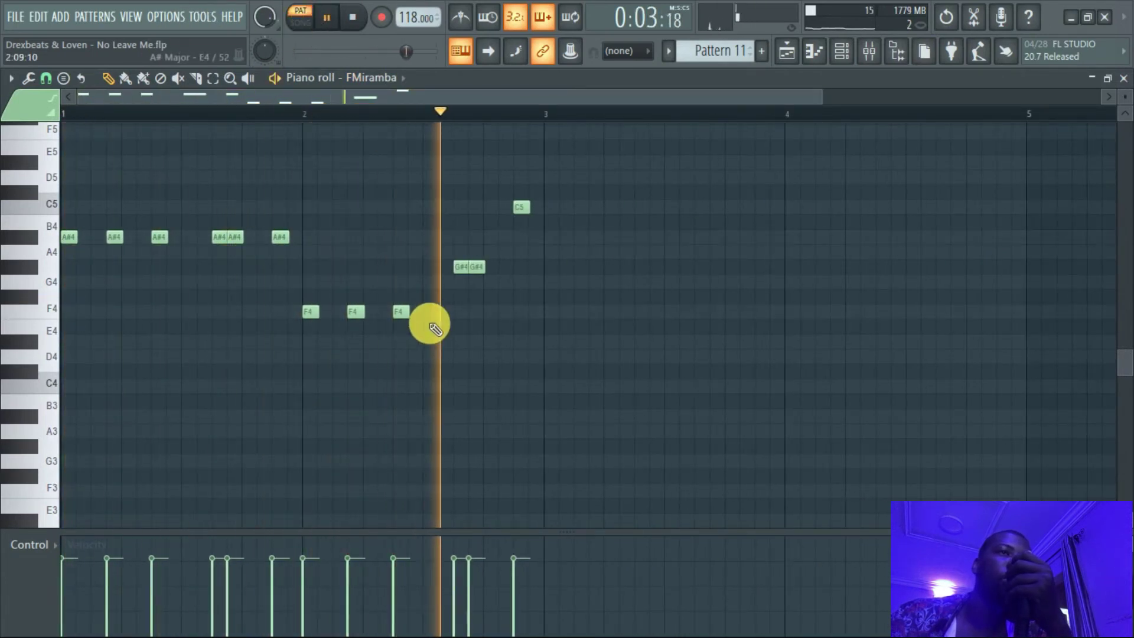
pyautogui.click(787, 51)
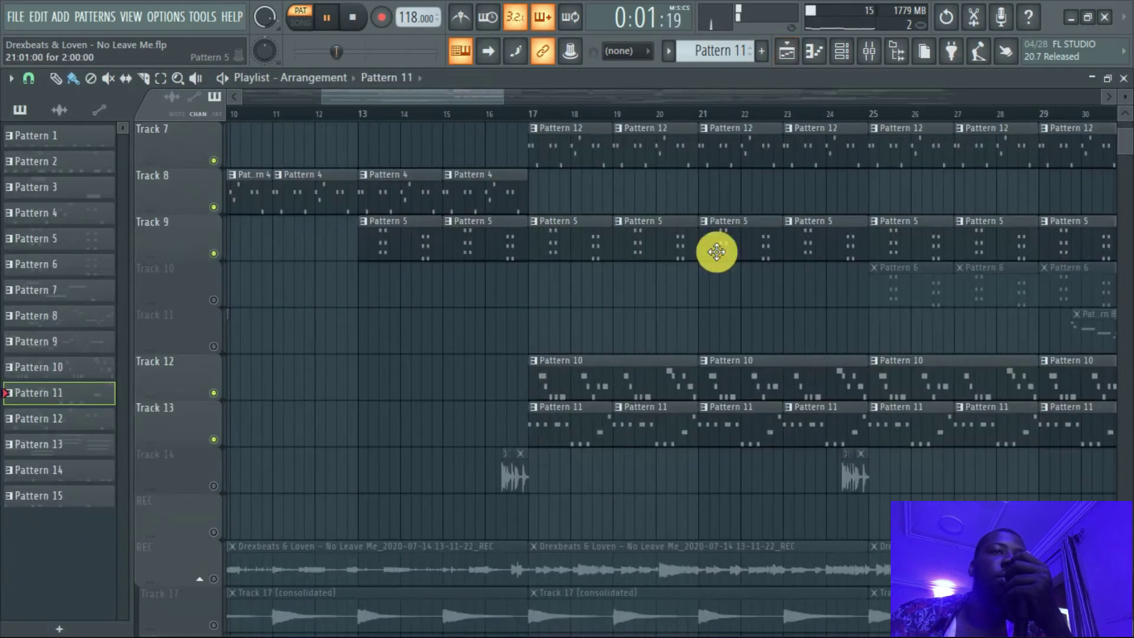
pyautogui.click(839, 50)
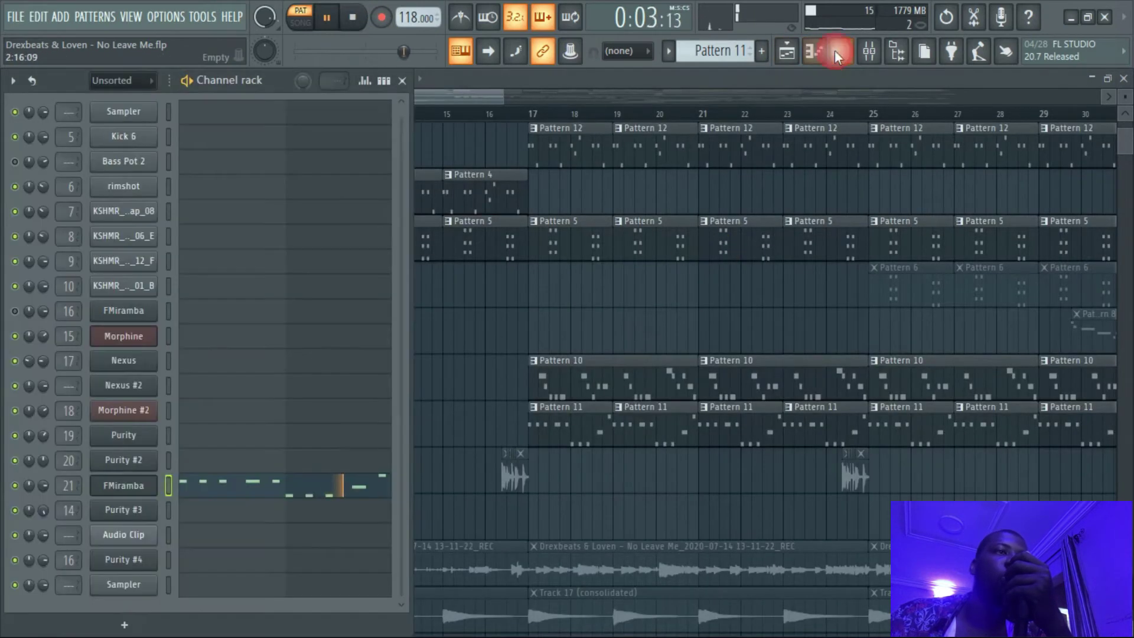
pyautogui.click(295, 493)
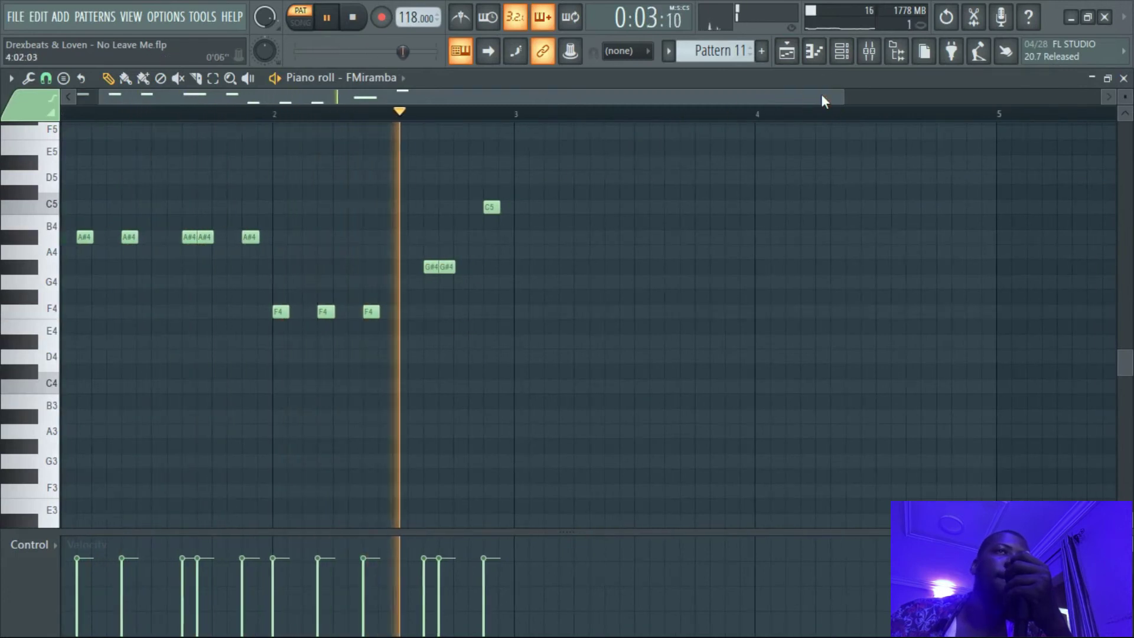
pyautogui.moveTo(817, 97); pyautogui.dragTo(517, 94)
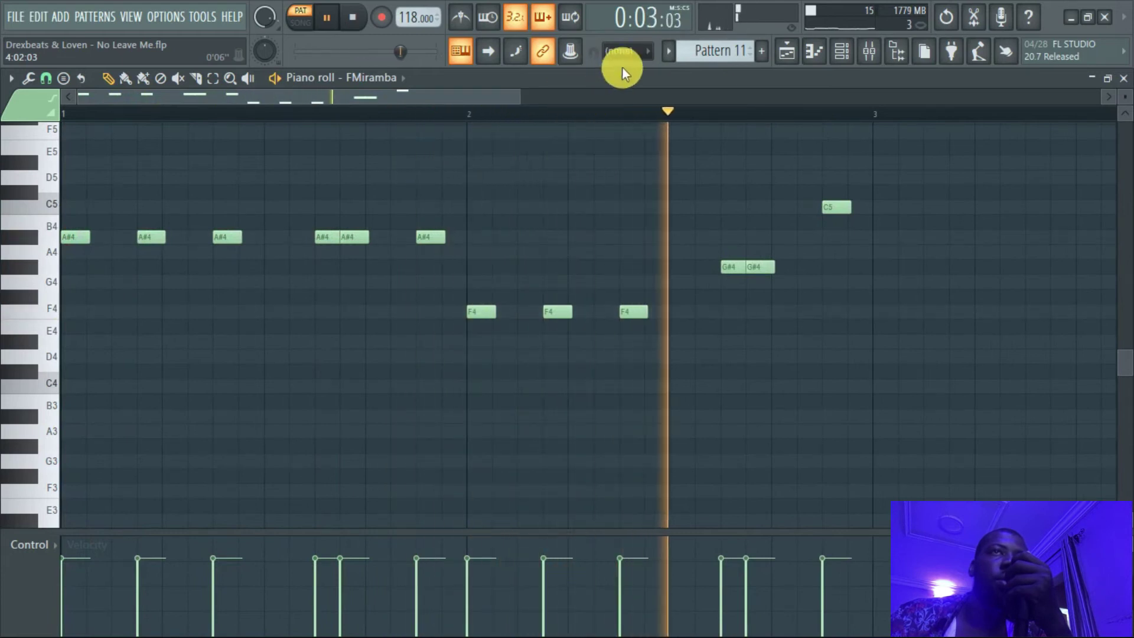
# Step: Play the song in the playlist from bar 17 with Track 13 included, and stop playback
pyautogui.click(787, 51)
pyautogui.click(539, 114)
pyautogui.click(330, 20)
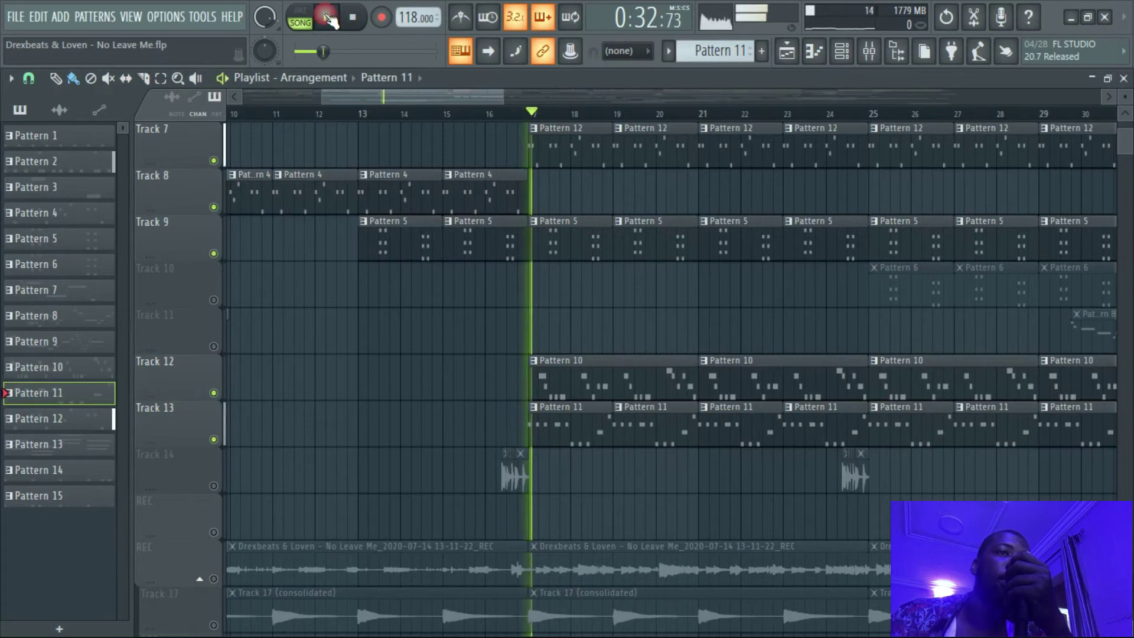
pyautogui.click(354, 22)
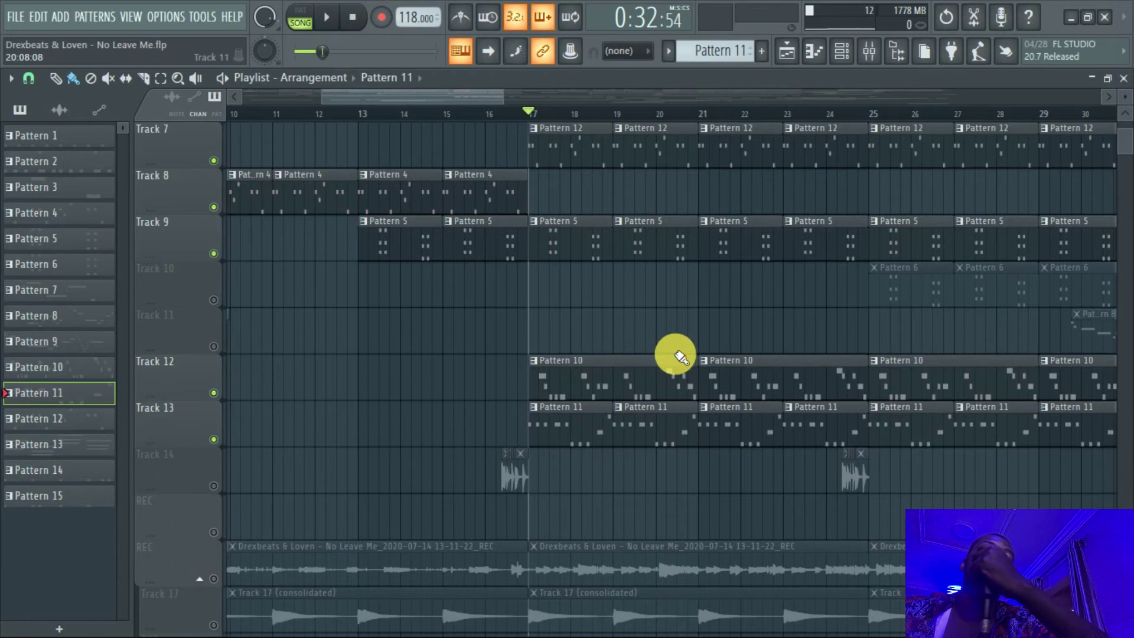
# Step: Unmute Track 17 and open its consolidated audio clip at bar 17 to show the sample settings and waveform
pyautogui.scroll(-3, 672, 343)
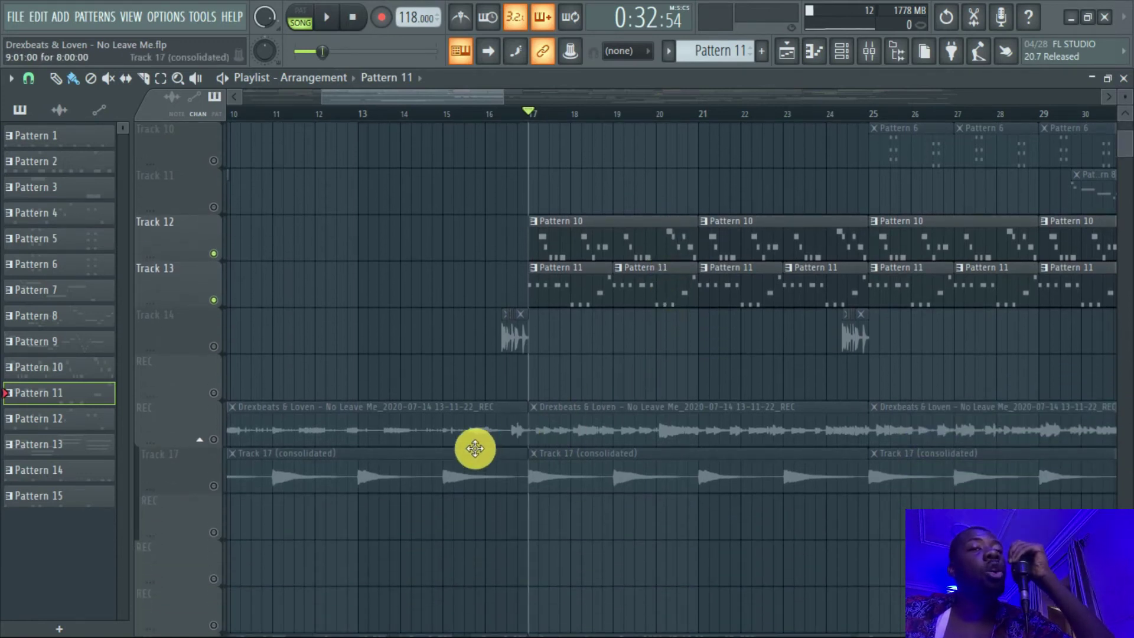
pyautogui.click(214, 486)
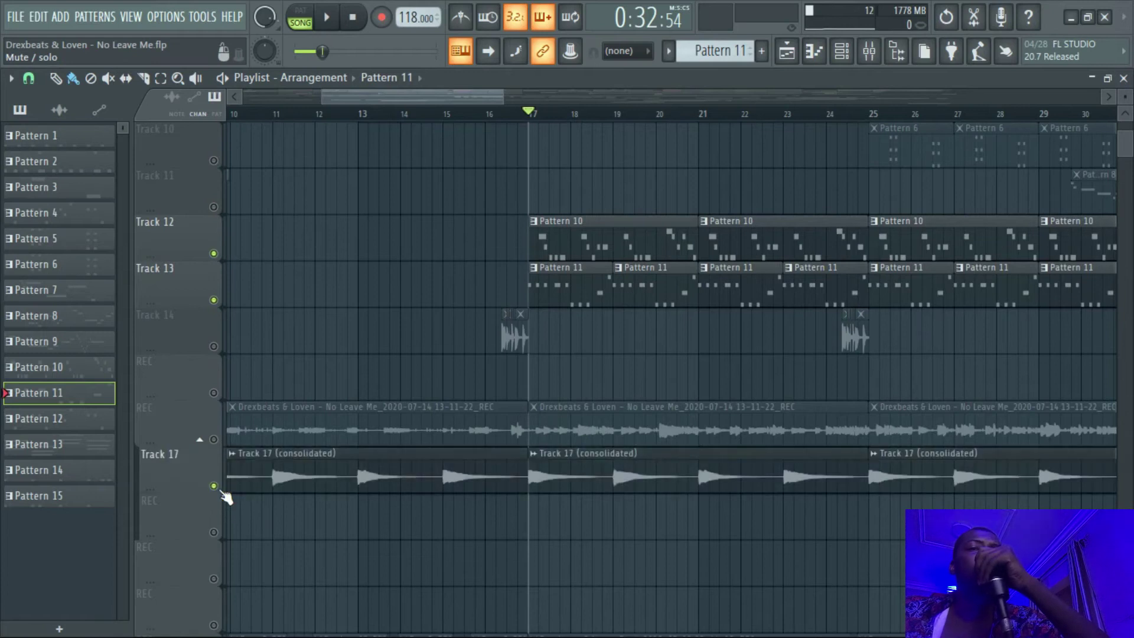
pyautogui.doubleClick(627, 479)
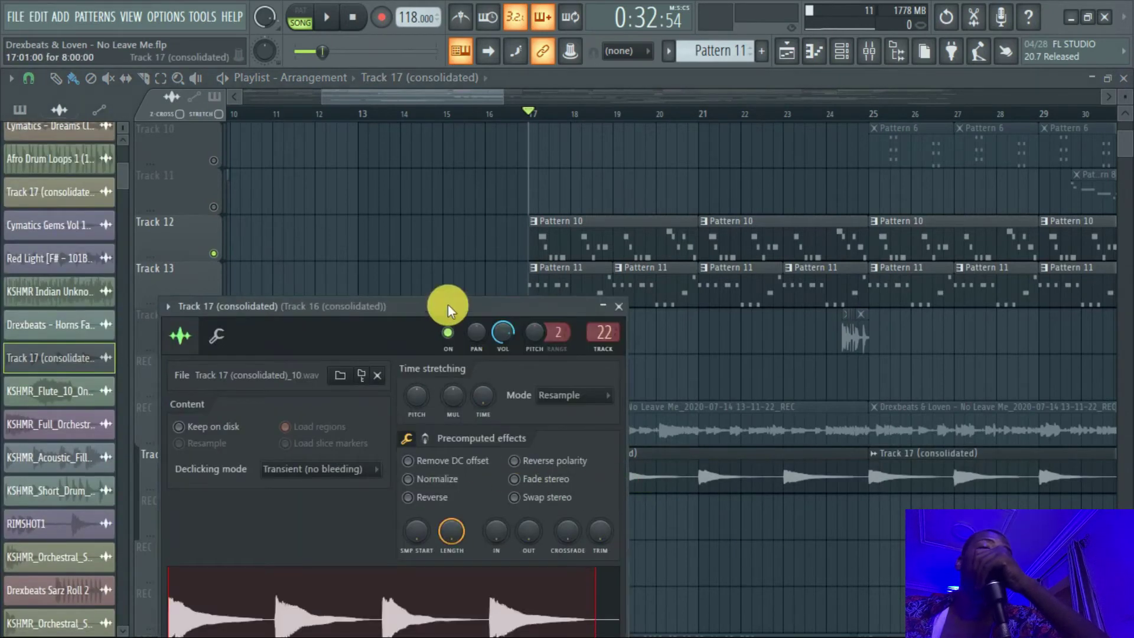
pyautogui.moveTo(414, 318); pyautogui.dragTo(760, 212)
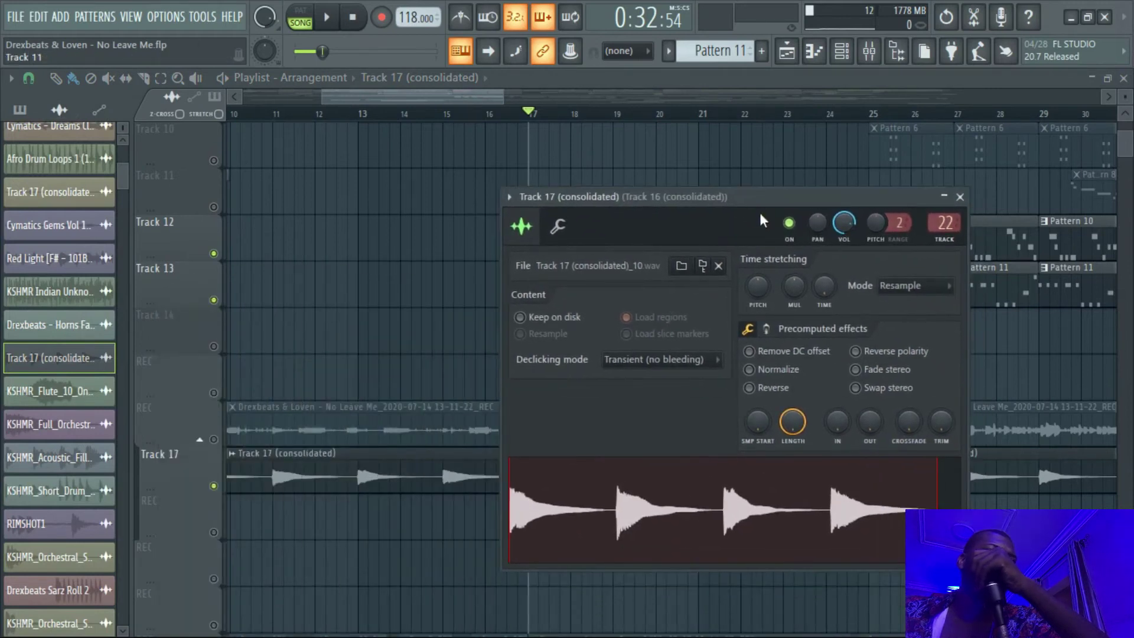
# Step: Return to the pattern list and open Pattern 13's Audio Clip chords in the piano roll
pyautogui.click(20, 109)
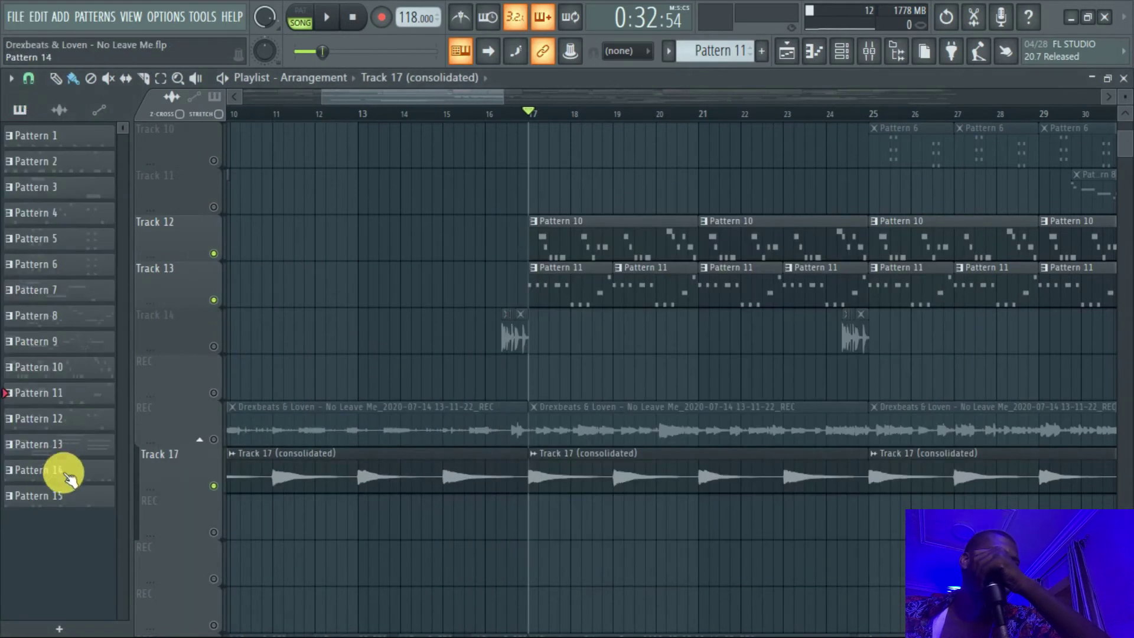
pyautogui.click(66, 454)
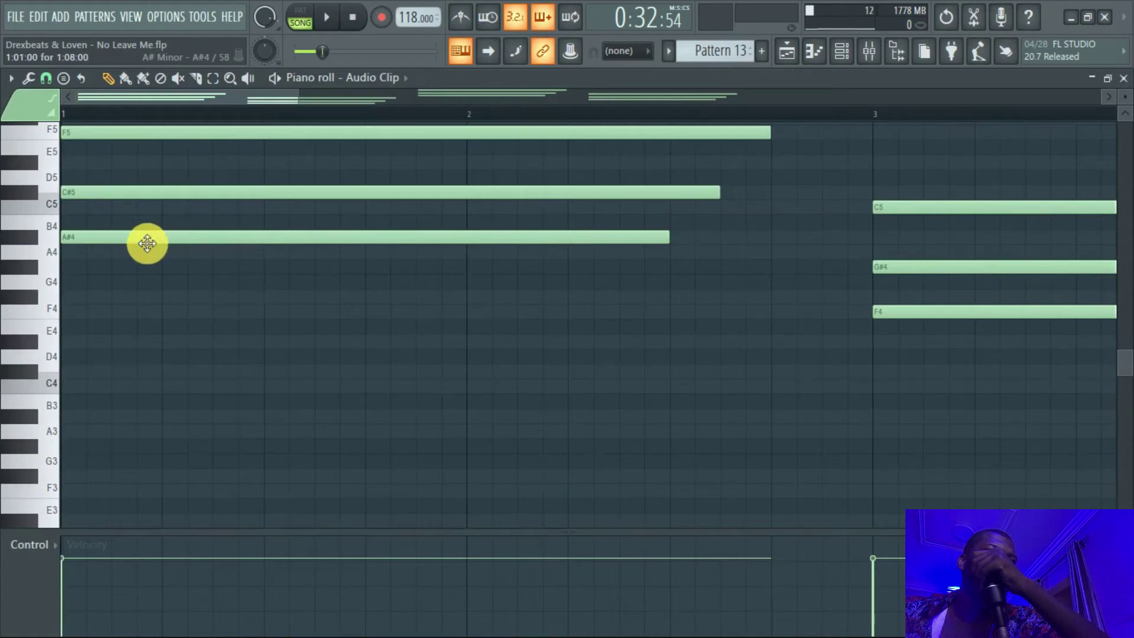
# Step: View all four chords of Pattern 13's Audio Clip channel across bars 1 to 8 in the piano roll
pyautogui.scroll(4, 147, 240)
pyautogui.moveTo(297, 92); pyautogui.dragTo(739, 142)
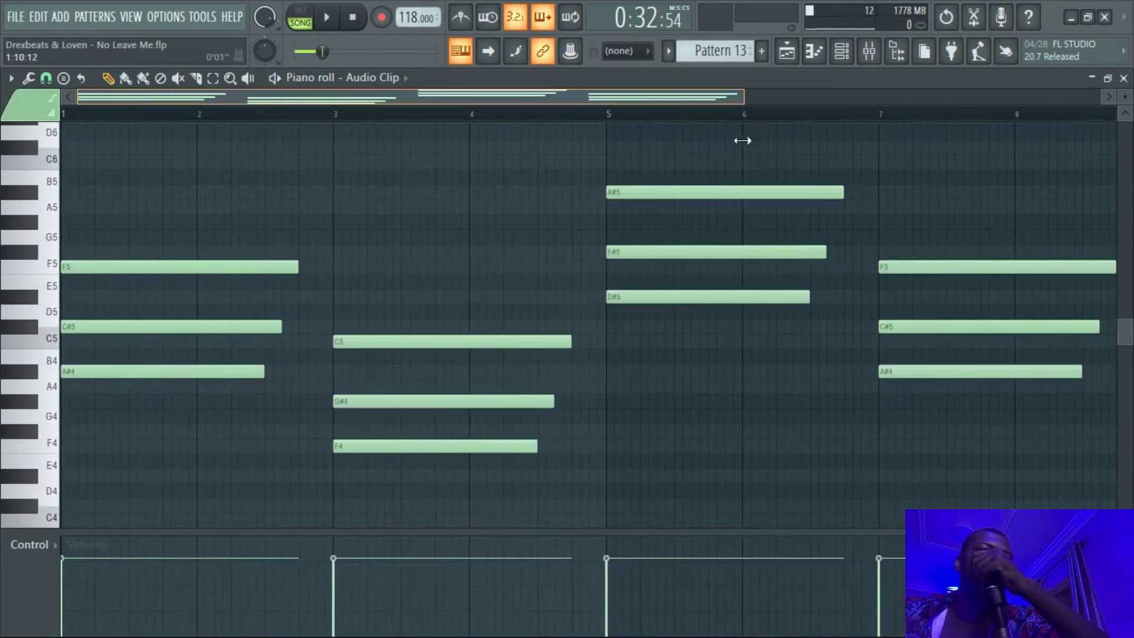
pyautogui.moveTo(743, 93); pyautogui.dragTo(969, 111)
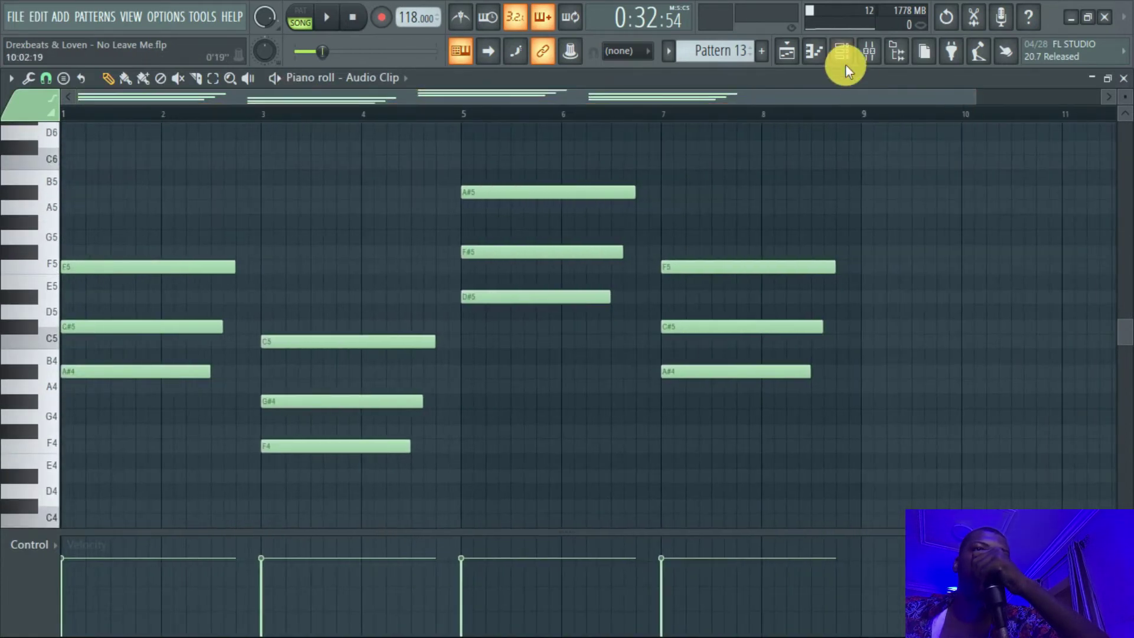
# Step: Show the channel rack filtered to the Unsorted group to find the channel that holds Pattern 13's chords
pyautogui.click(841, 51)
pyautogui.scroll(-5, 277, 361)
pyautogui.scroll(6, 277, 362)
pyautogui.click(118, 82)
pyautogui.click(112, 127)
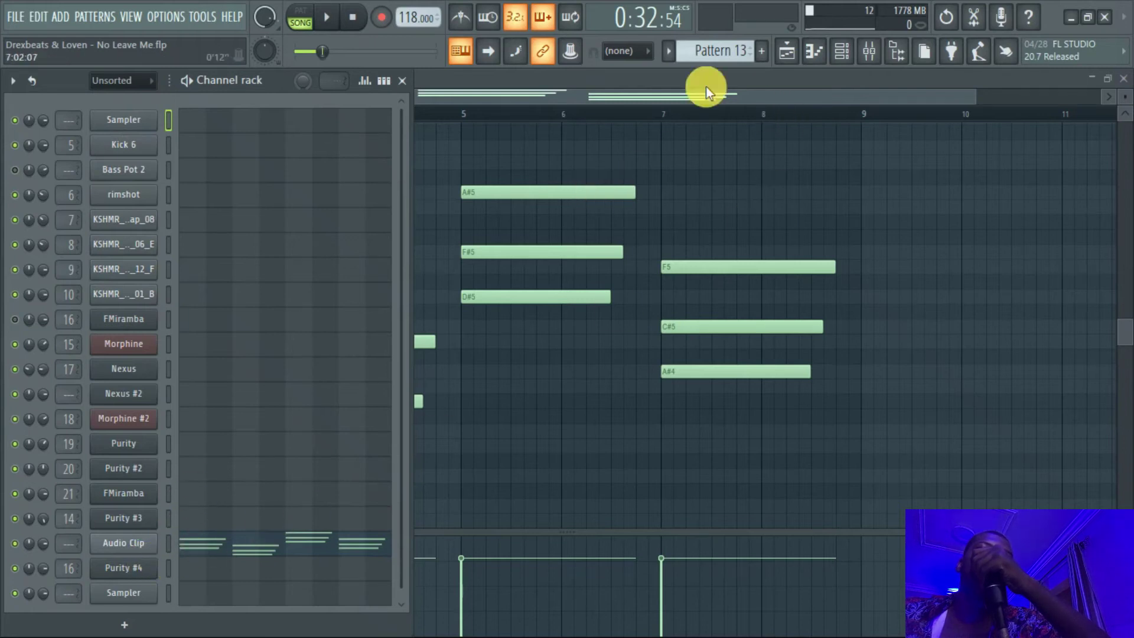
# Step: Return to the playlist and open Track 17's consolidated clip at bar 17 to view its waveform and sample settings
pyautogui.click(790, 52)
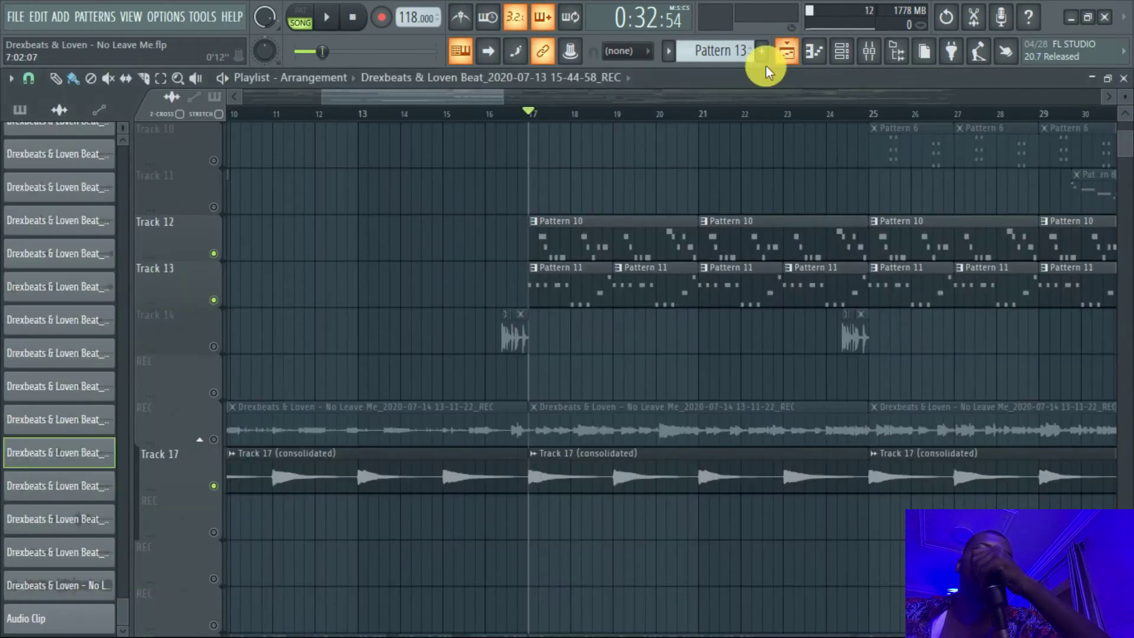
pyautogui.moveTo(502, 96); pyautogui.dragTo(657, 94)
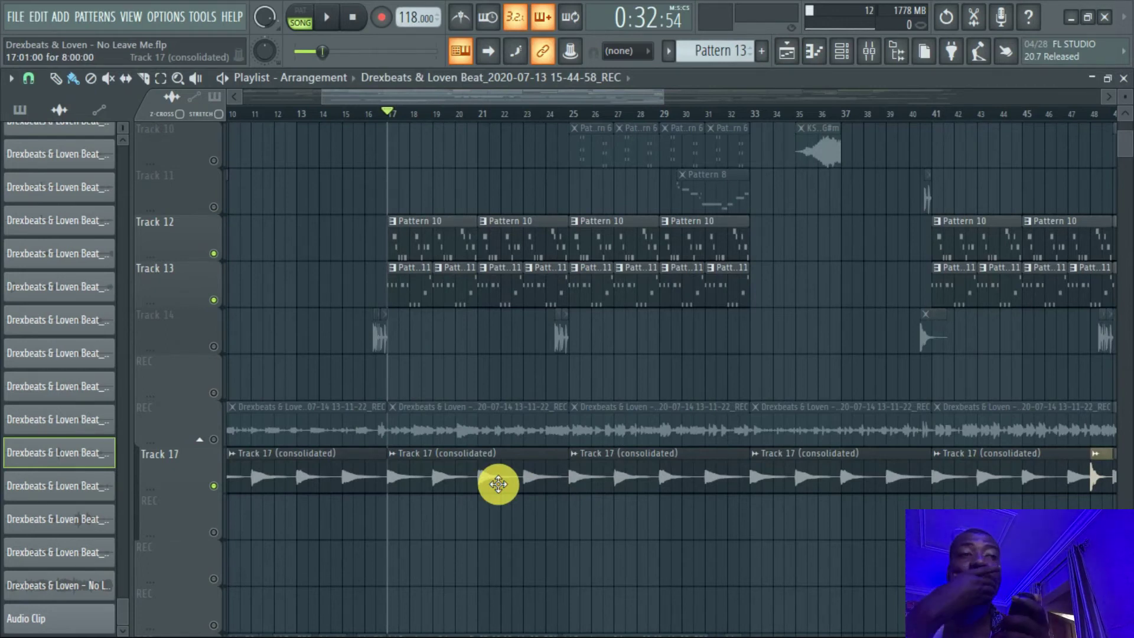
pyautogui.doubleClick(498, 483)
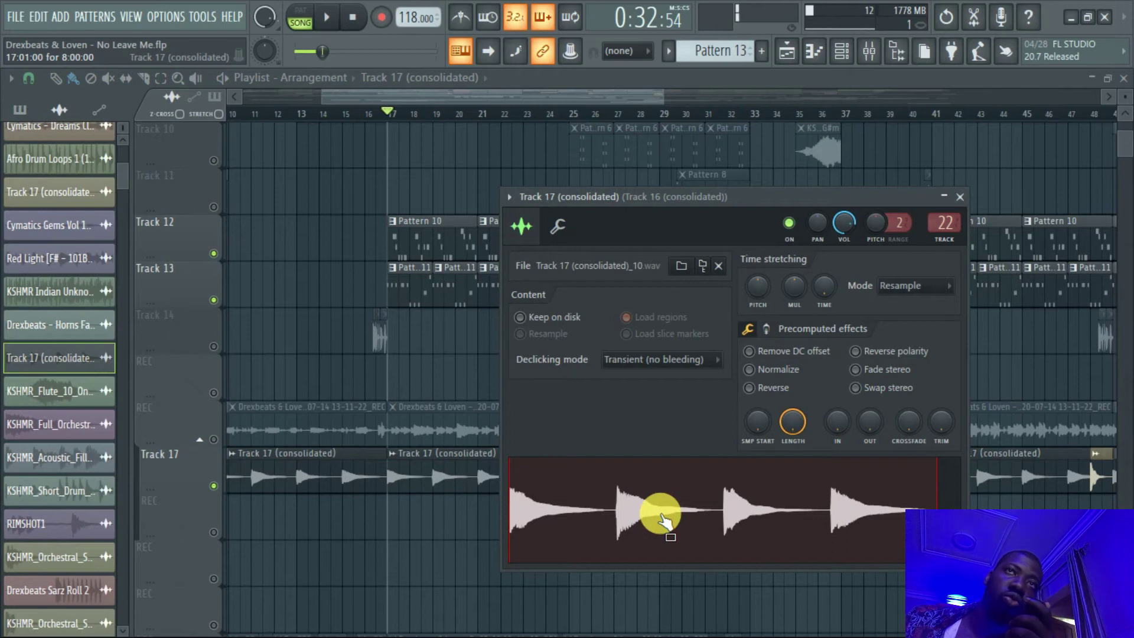
# Step: Filter the channel rack to Unsorted channels and reopen the Audio Clip channel's chords in the piano roll
pyautogui.click(841, 51)
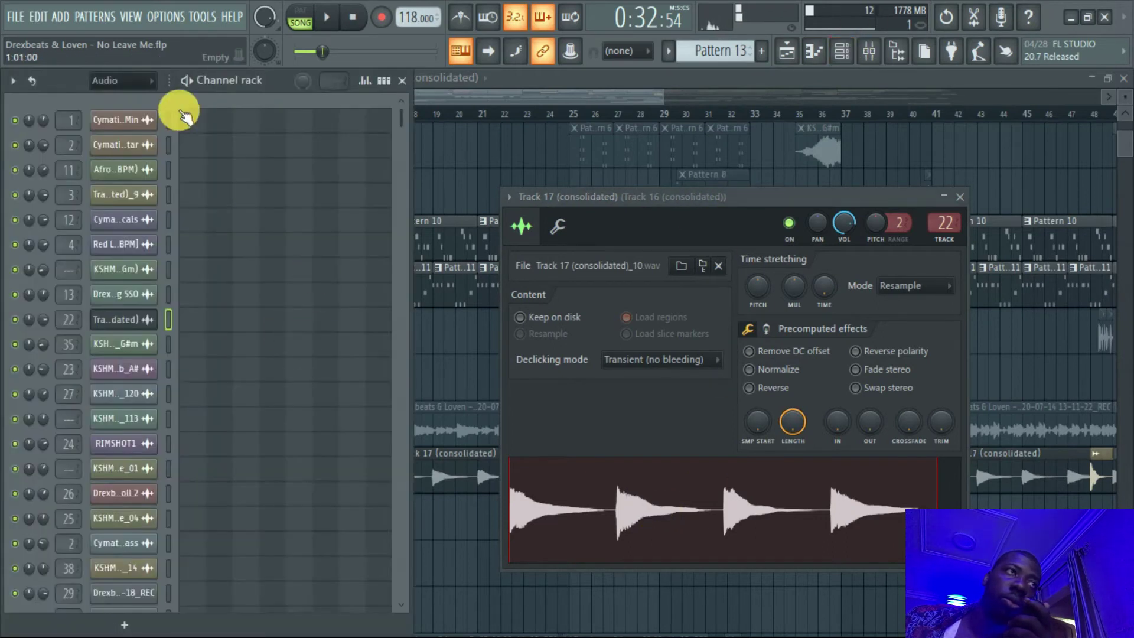
pyautogui.click(131, 89)
pyautogui.click(118, 132)
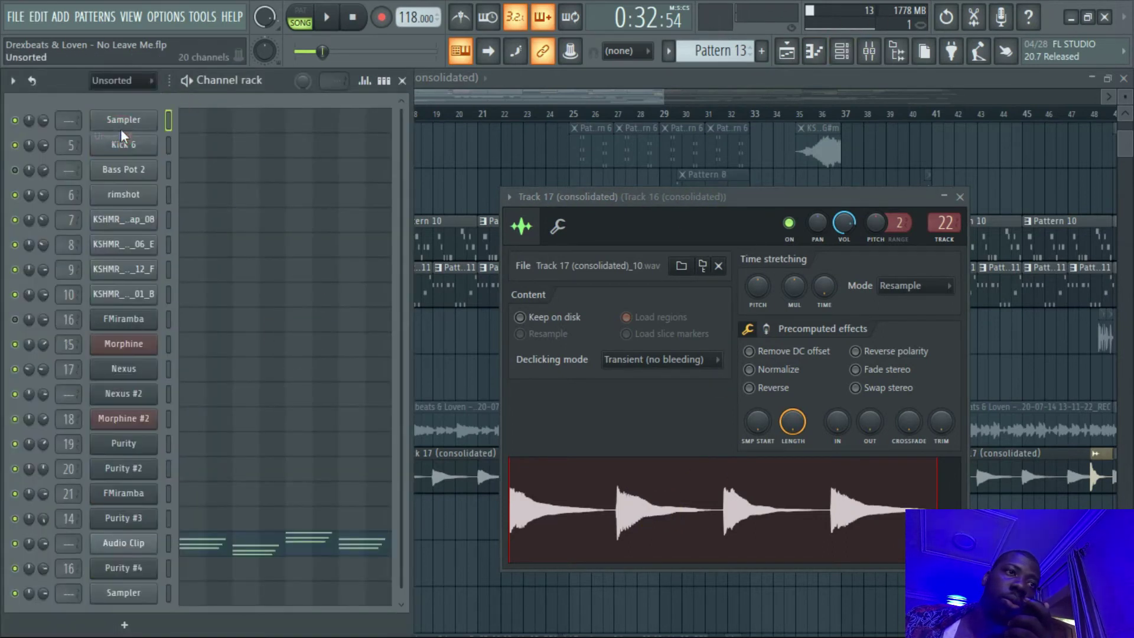
pyautogui.click(274, 552)
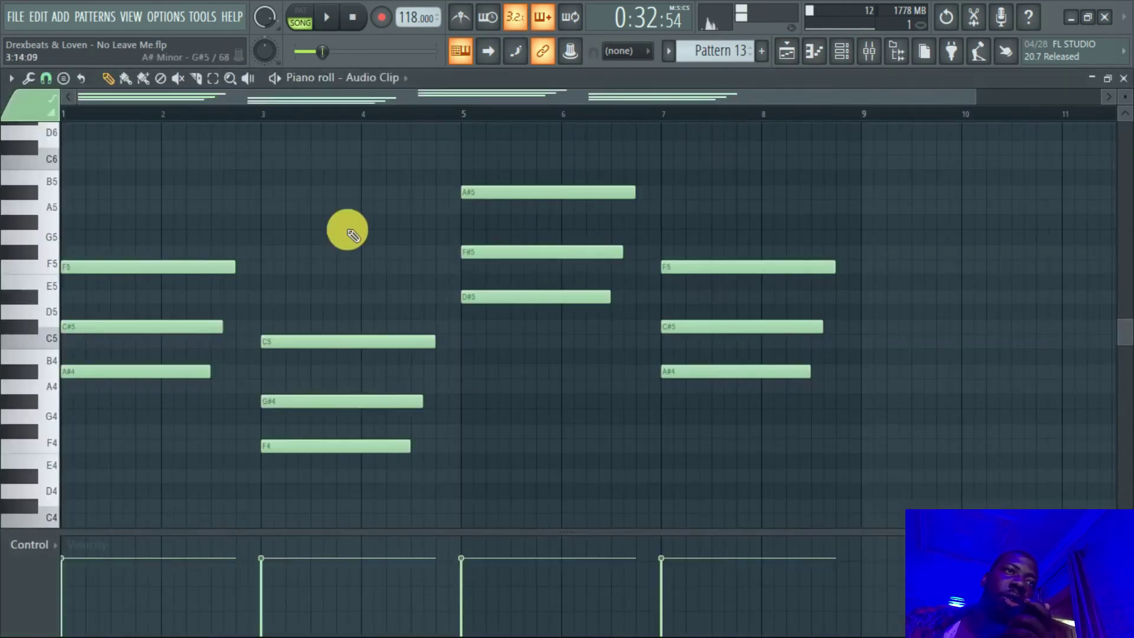
# Step: Play the song in the playlist from bar 17 with Track 17 included, and stop playback
pyautogui.click(786, 50)
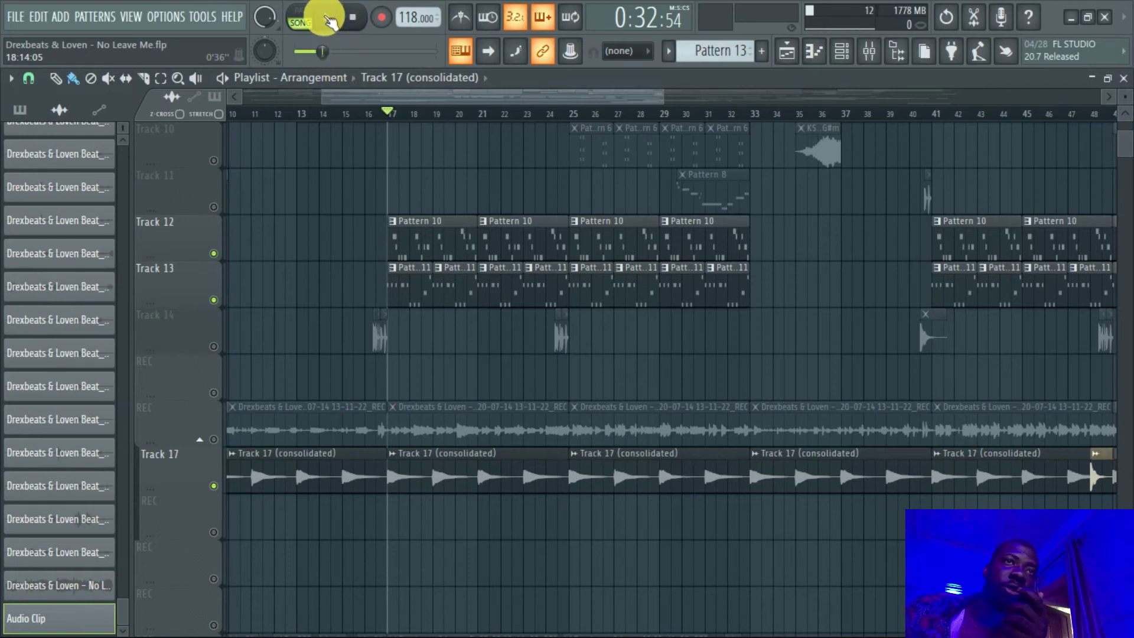
pyautogui.click(330, 21)
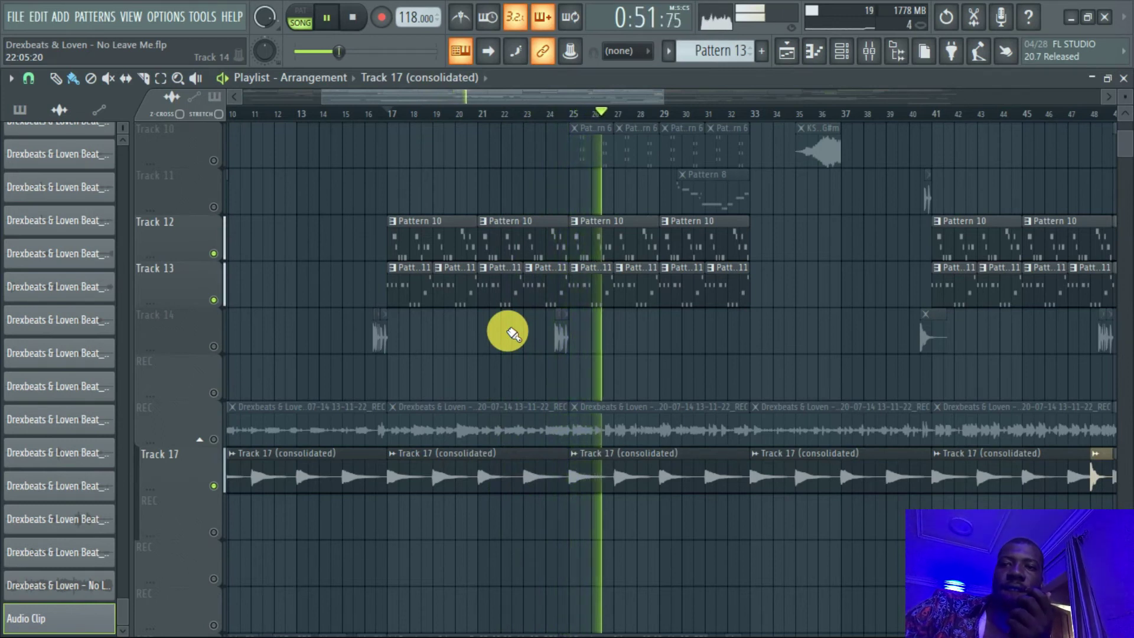
pyautogui.press('space')
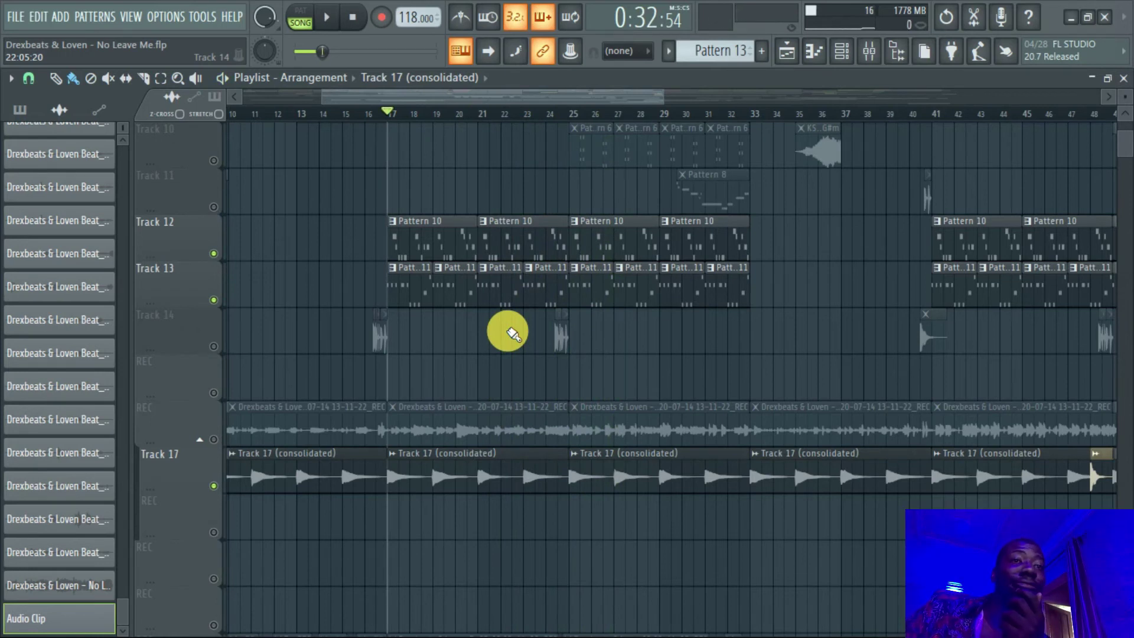
# Step: Unmute Track 10 and move the song position to bar 25, where its Pattern 6 clips begin
pyautogui.scroll(-7, 349, 415)
pyautogui.scroll(6, 353, 419)
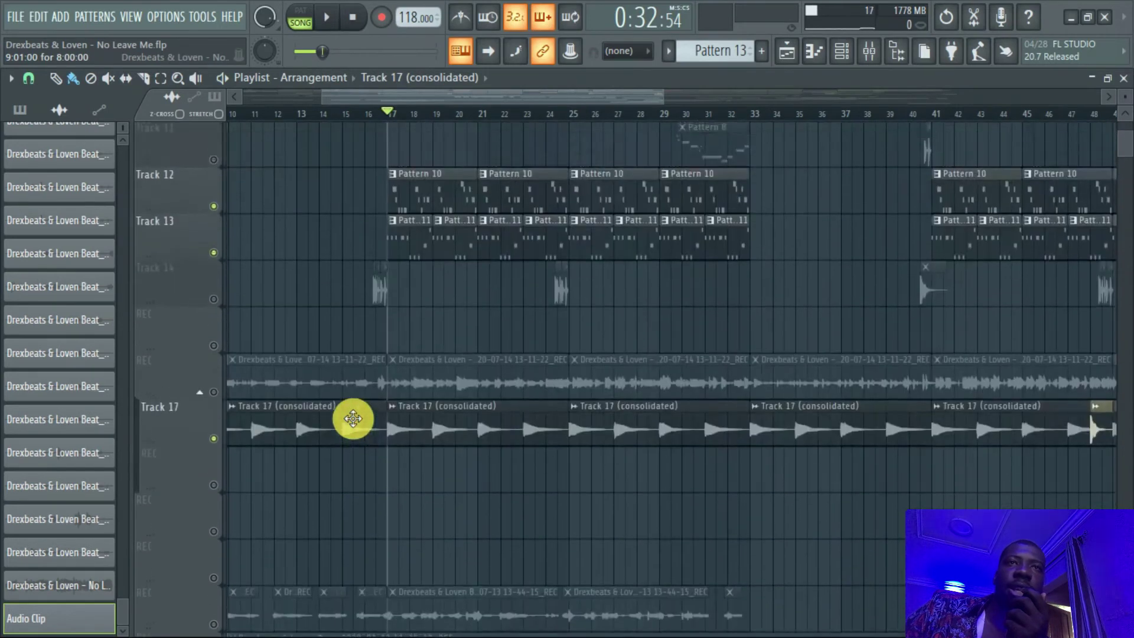
pyautogui.scroll(4, 353, 419)
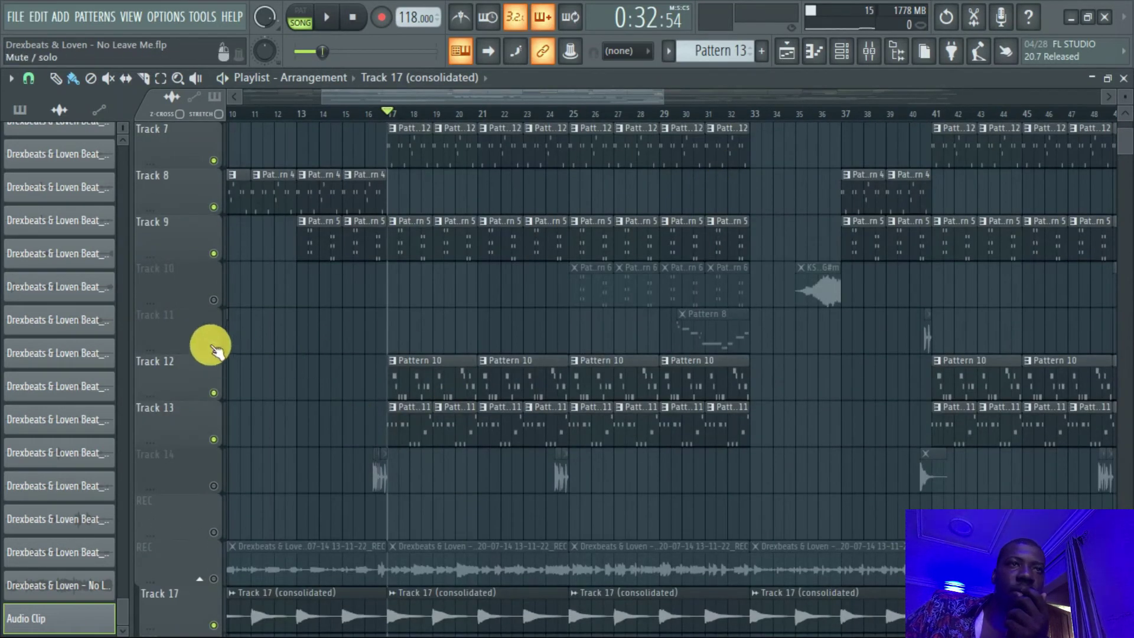
pyautogui.click(213, 300)
pyautogui.click(583, 295)
pyautogui.click(579, 111)
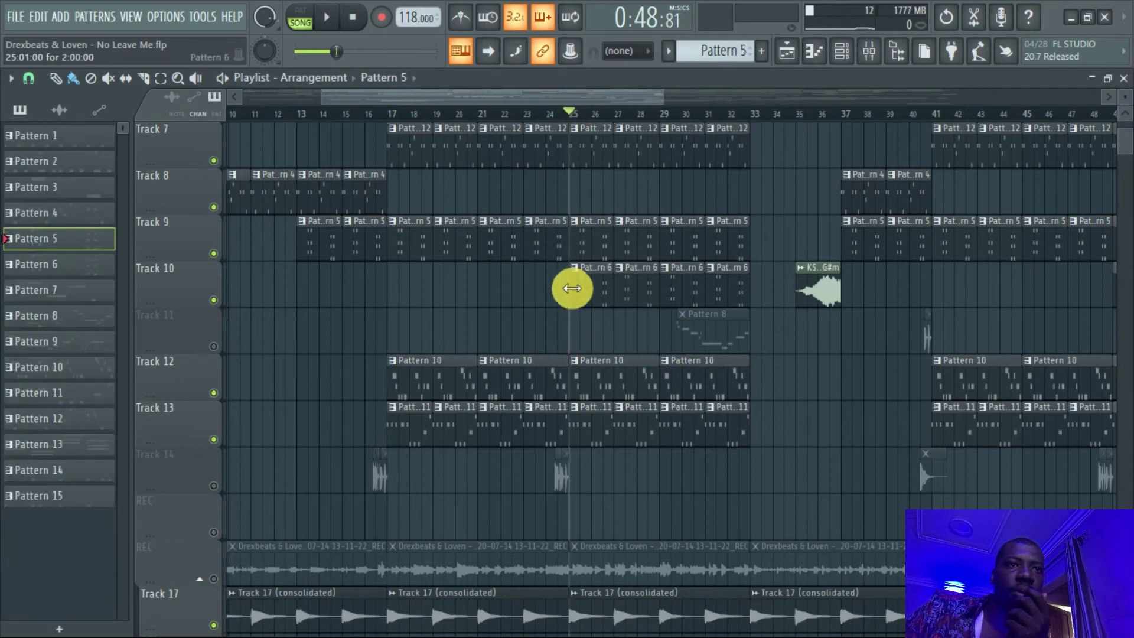
# Step: Open Pattern 6, view its Nexus preset, and play the pattern in pattern mode with its notes in the piano roll
pyautogui.doubleClick(584, 287)
pyautogui.click(854, 49)
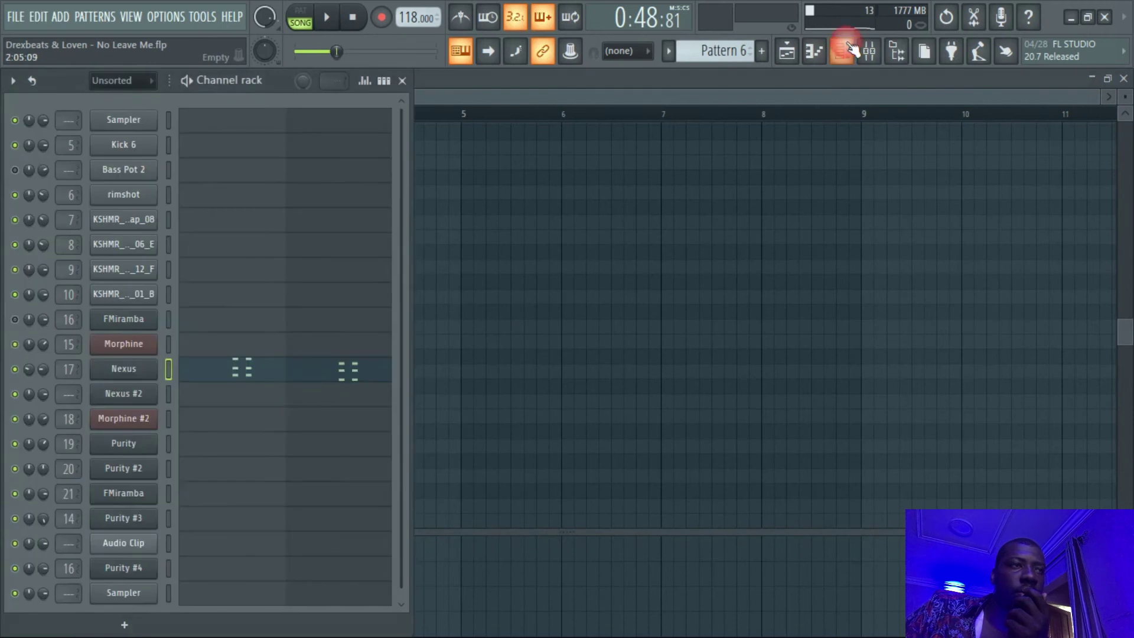
pyautogui.click(155, 372)
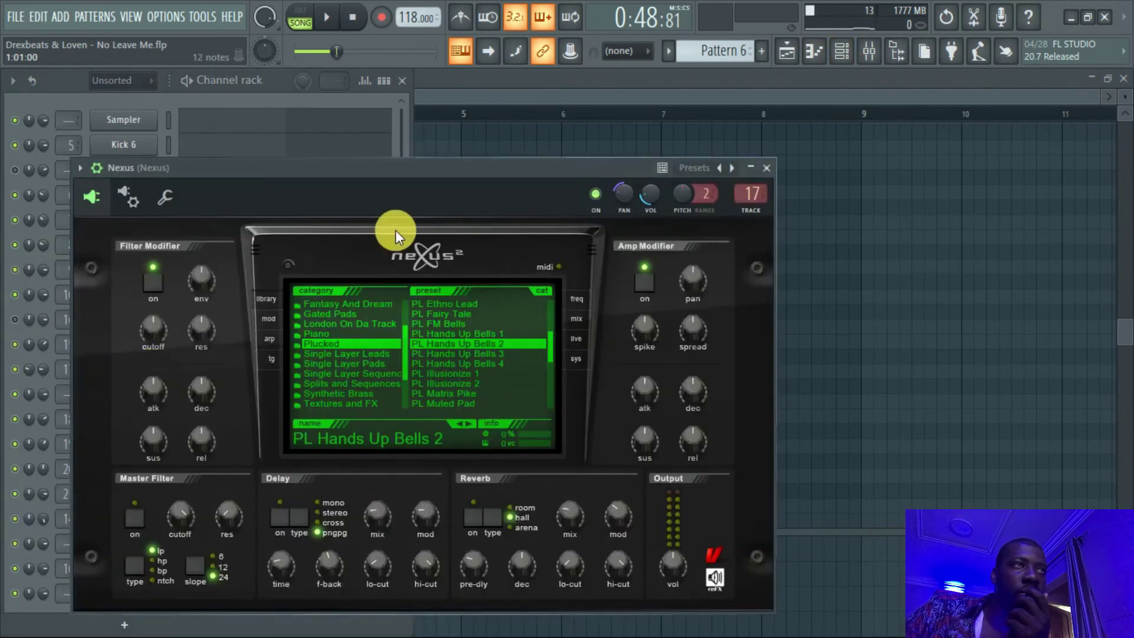
pyautogui.click(253, 83)
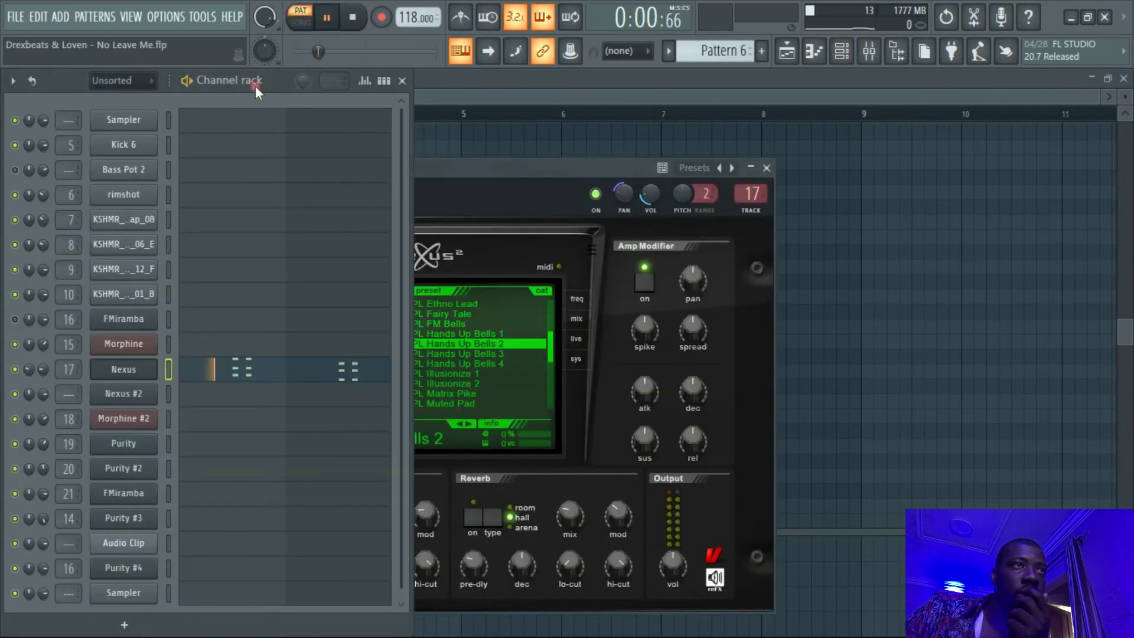
pyautogui.click(263, 372)
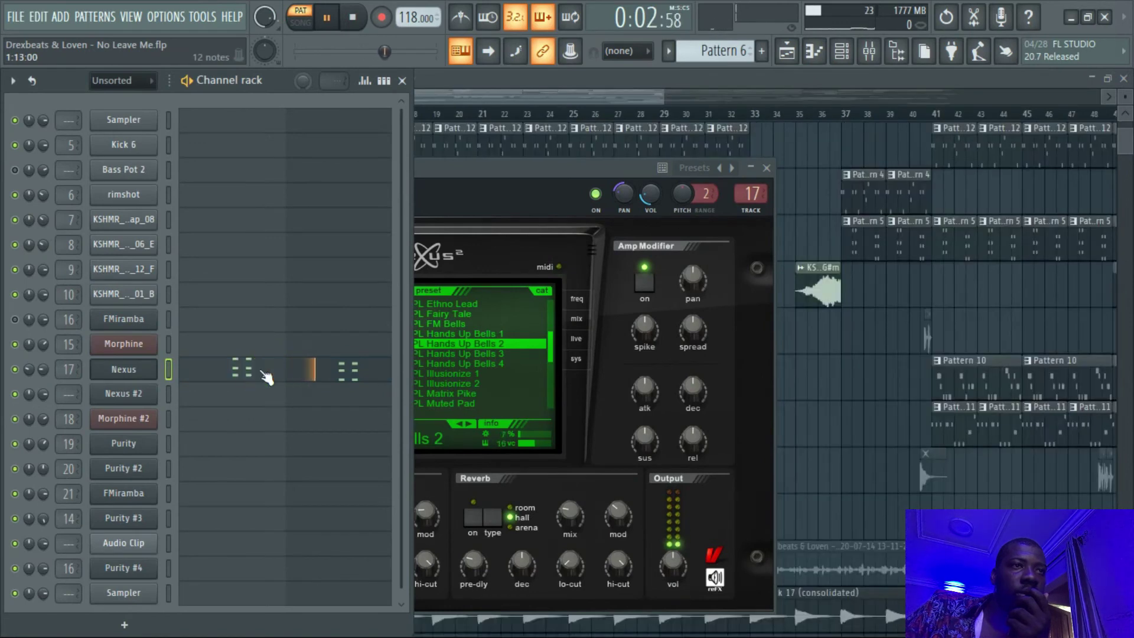
pyautogui.click(266, 377)
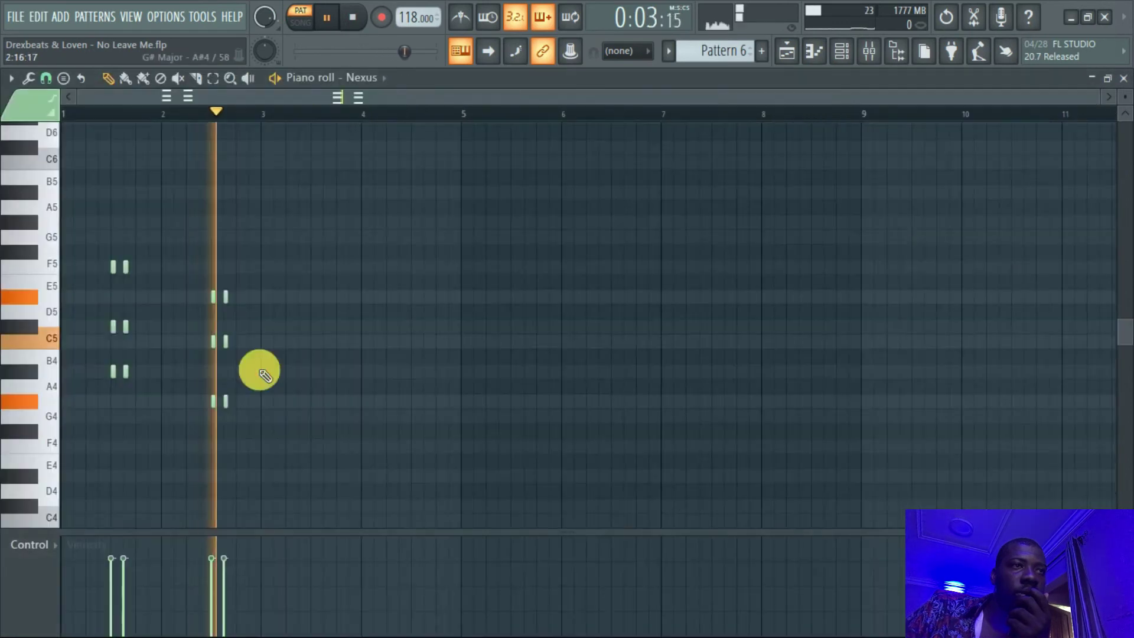
# Step: Return to the playlist, play the song from bar 25 with Track 10 included, and stop playback
pyautogui.click(785, 53)
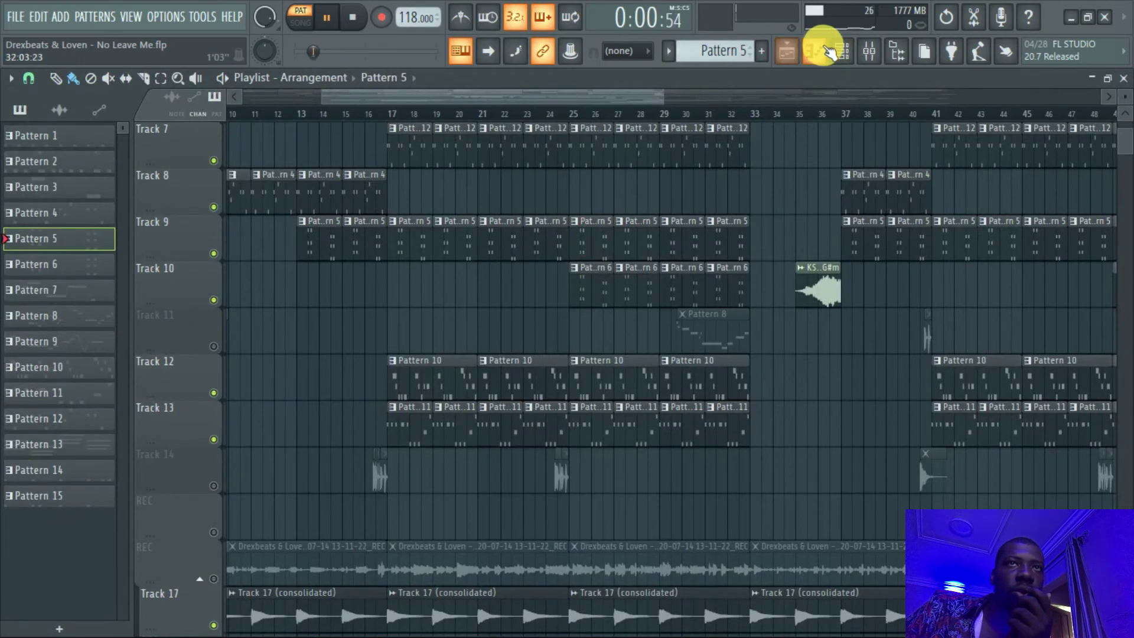
pyautogui.click(842, 51)
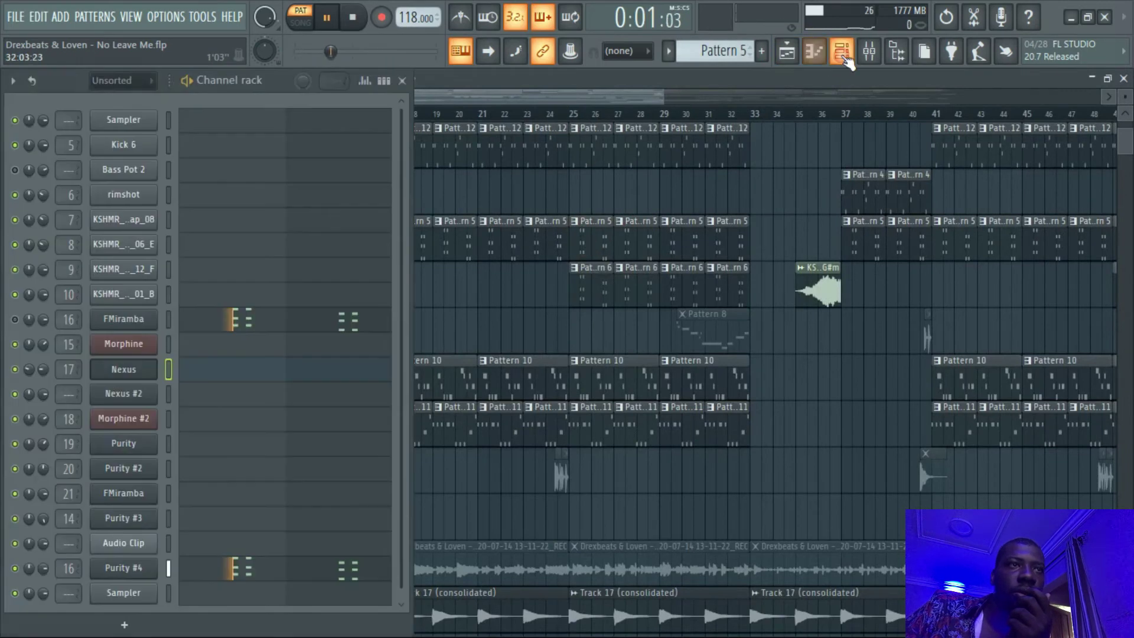
pyautogui.click(574, 115)
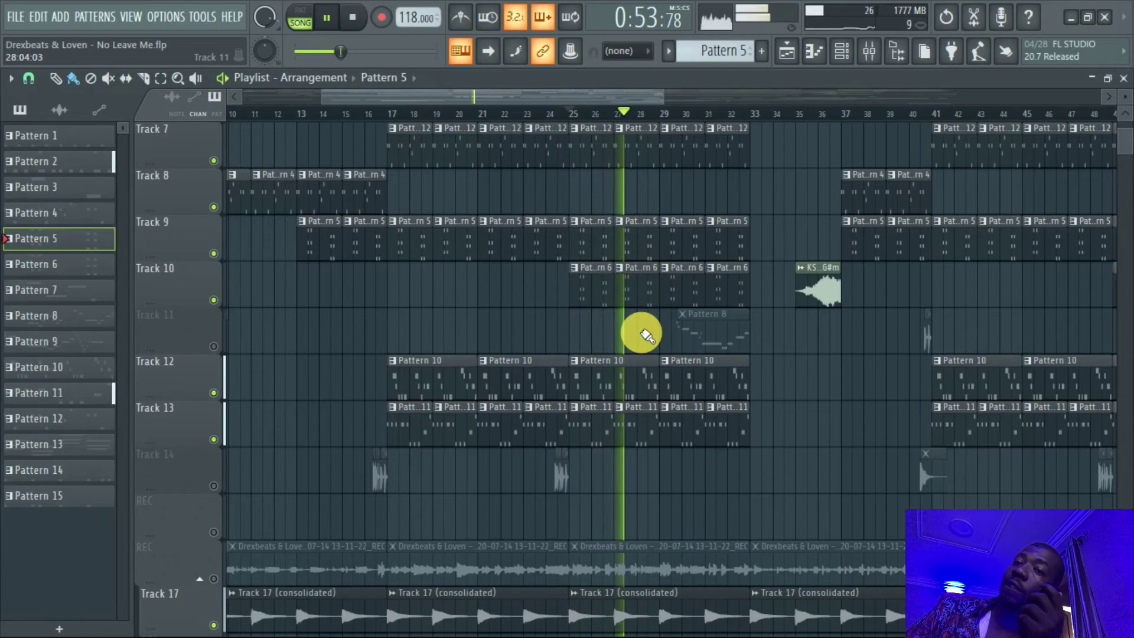
pyautogui.press('space')
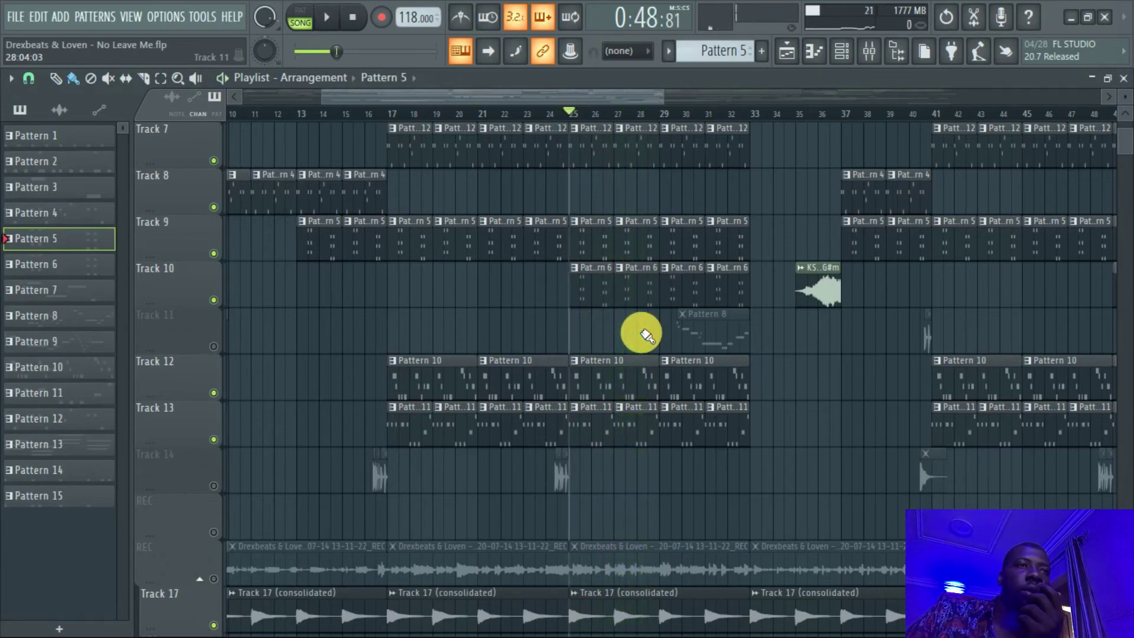
# Step: Unmute Track 11, open its Pattern 8 clip, and view the preset of the Purity channel it uses
pyautogui.click(215, 347)
pyautogui.doubleClick(721, 342)
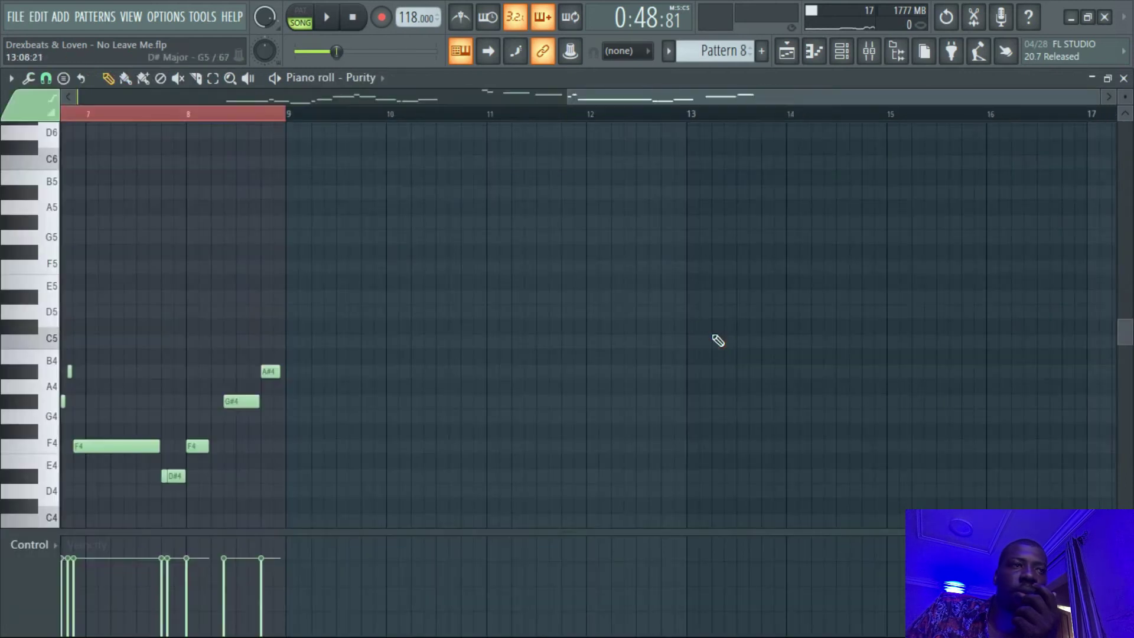
pyautogui.click(842, 52)
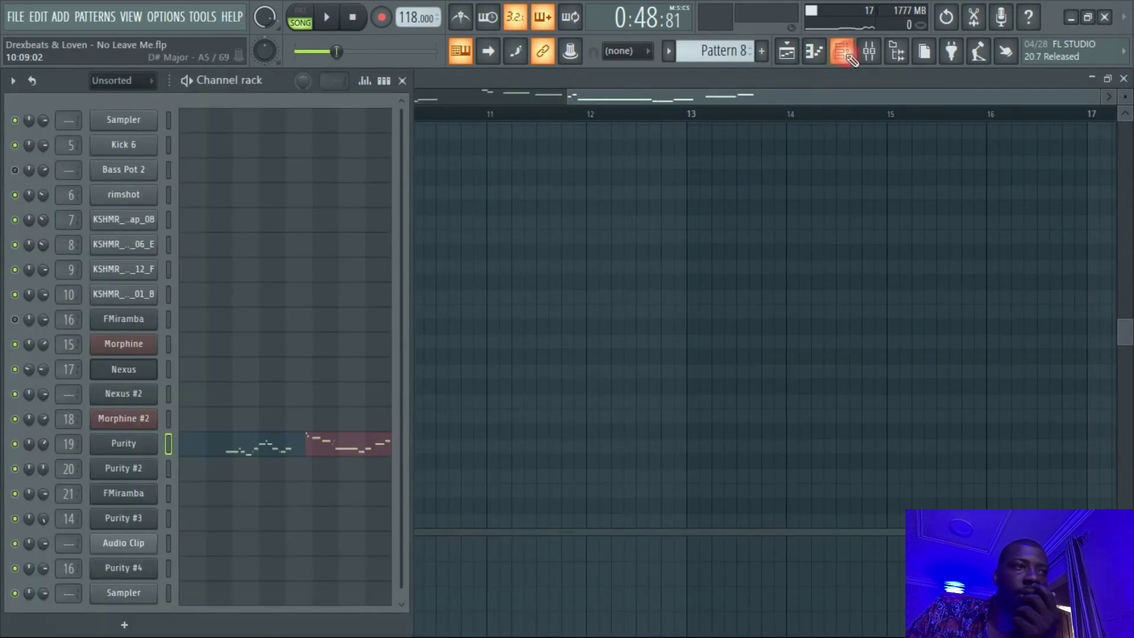
pyautogui.click(144, 452)
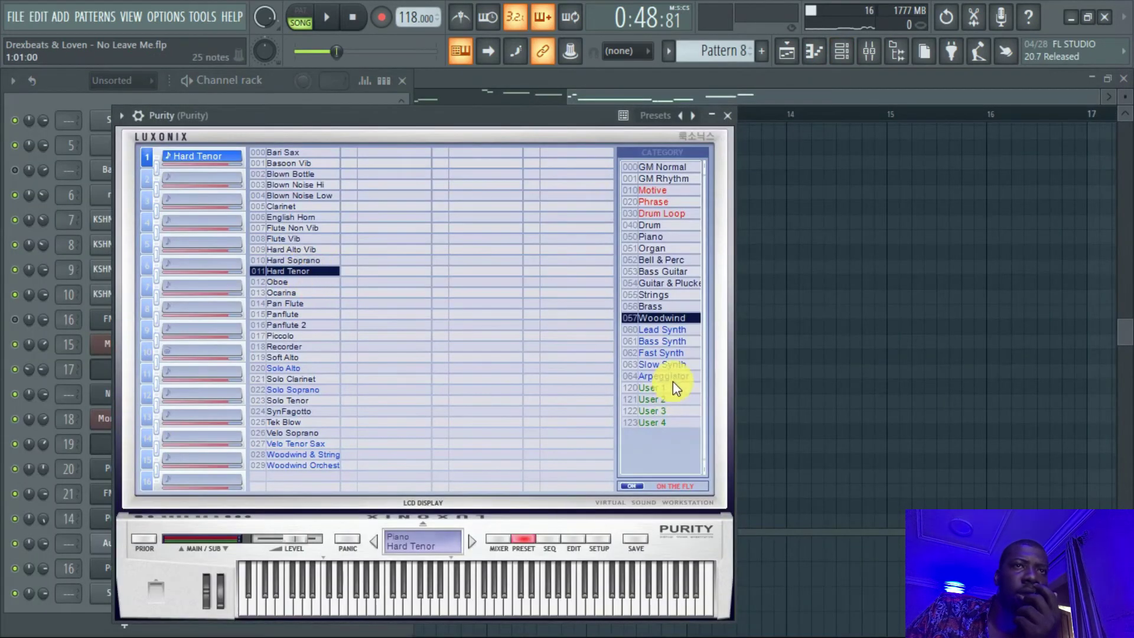
pyautogui.click(755, 100)
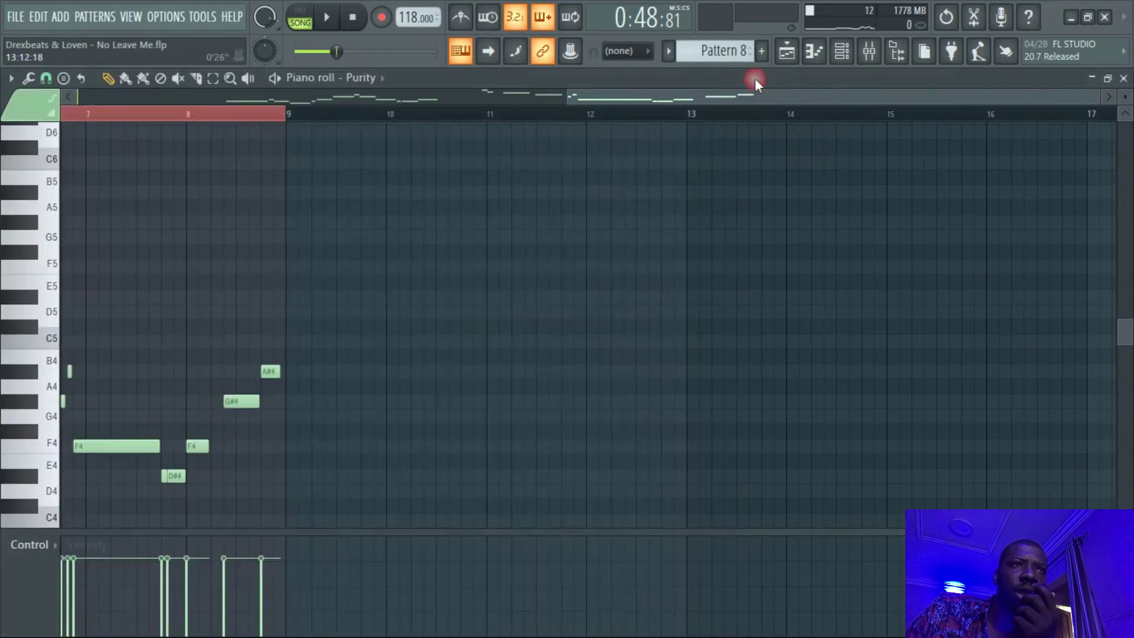
# Step: Play Pattern 8 in pattern mode while viewing its Purity melody in the piano roll, and stop playback
pyautogui.moveTo(574, 97); pyautogui.dragTo(304, 105)
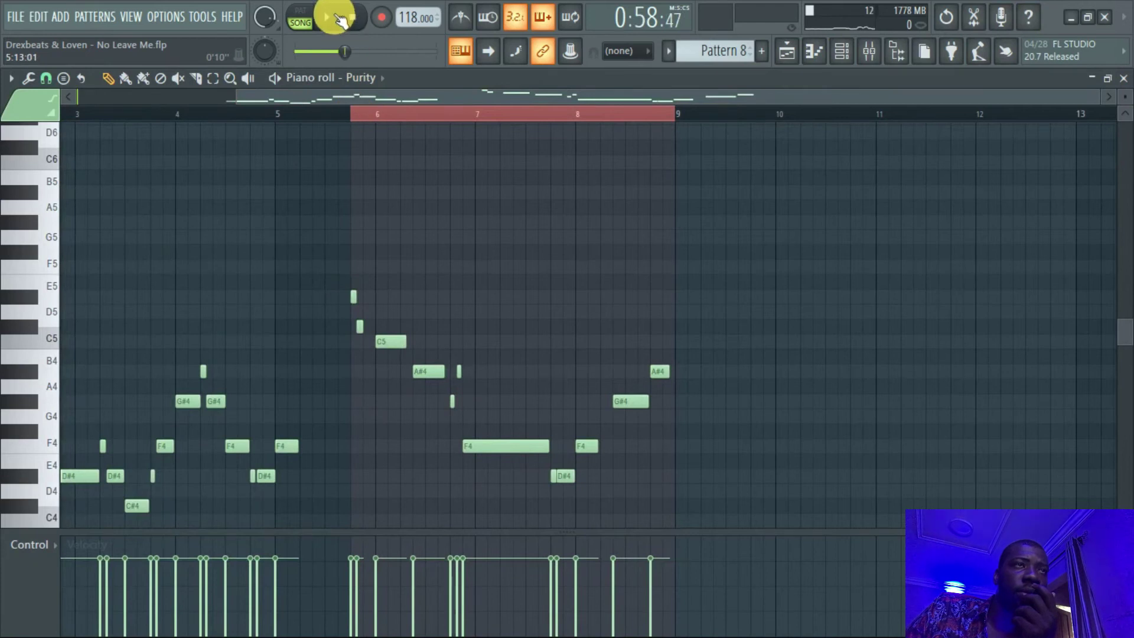
pyautogui.click(303, 19)
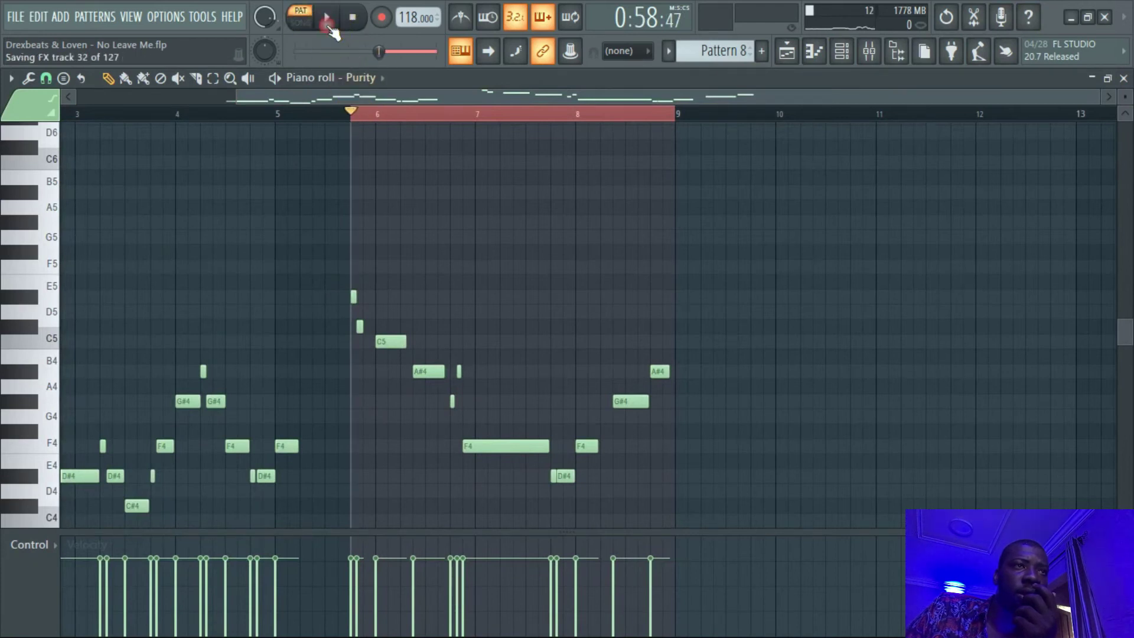
pyautogui.click(328, 27)
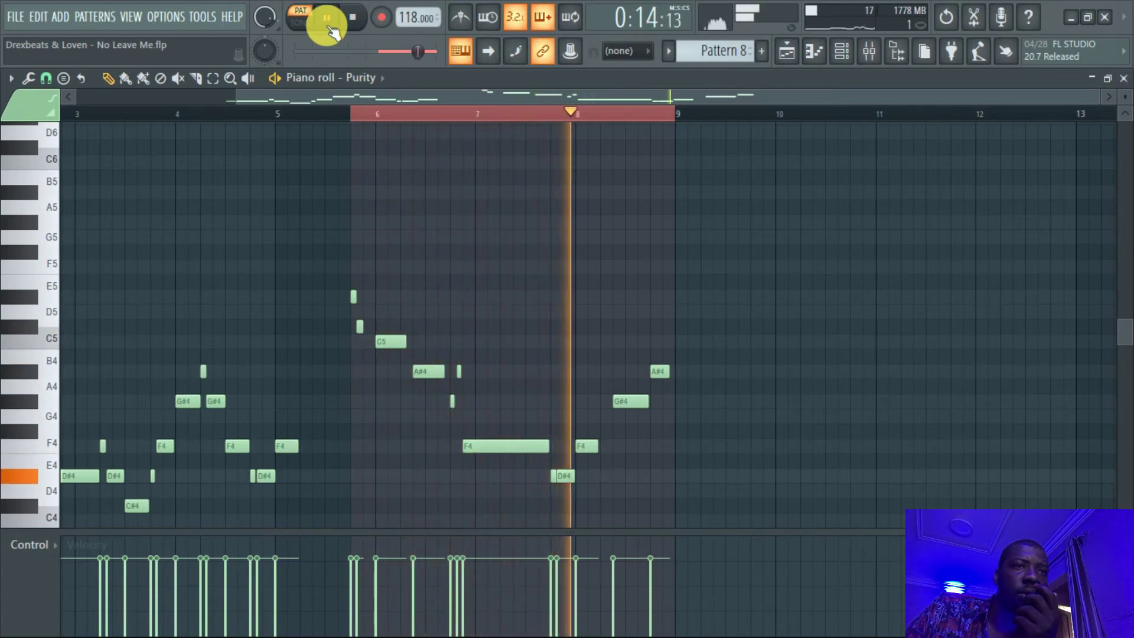
pyautogui.click(813, 51)
pyautogui.click(358, 19)
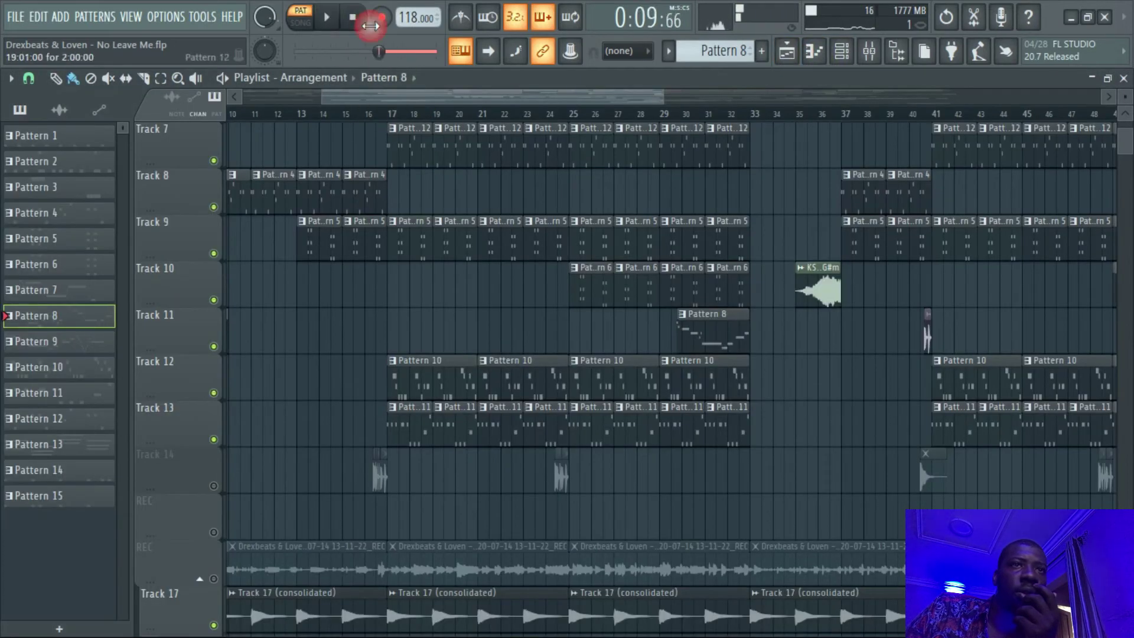
# Step: Play the arrangement in song mode from bar 29 with Track 11 included, stop playback, and show the uppermost playlist tracks
pyautogui.click(296, 28)
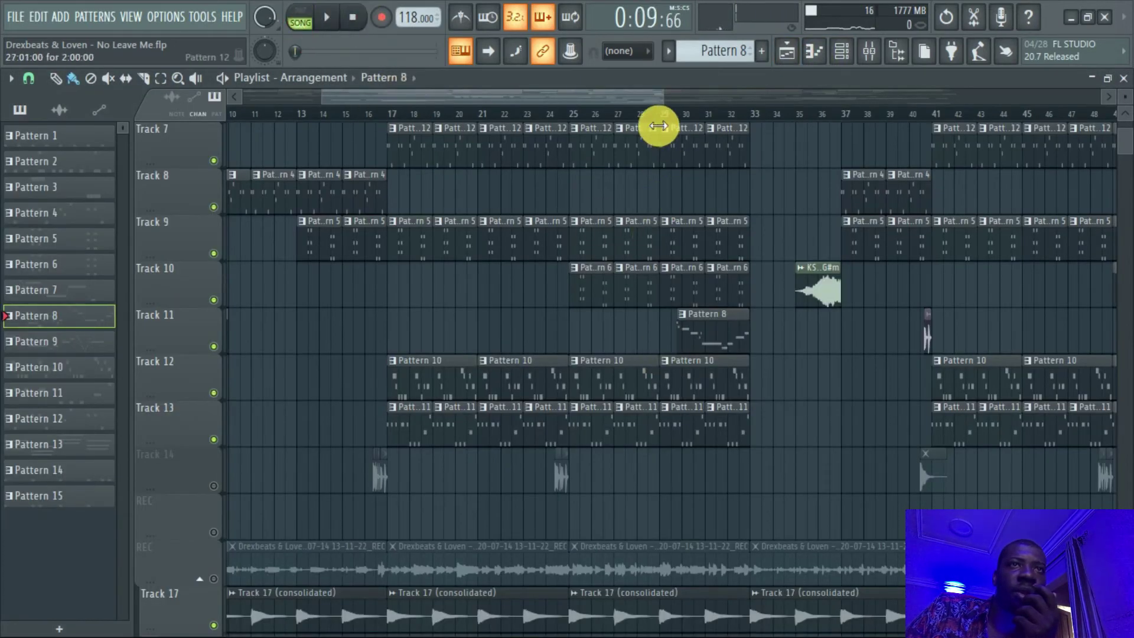
pyautogui.press('space')
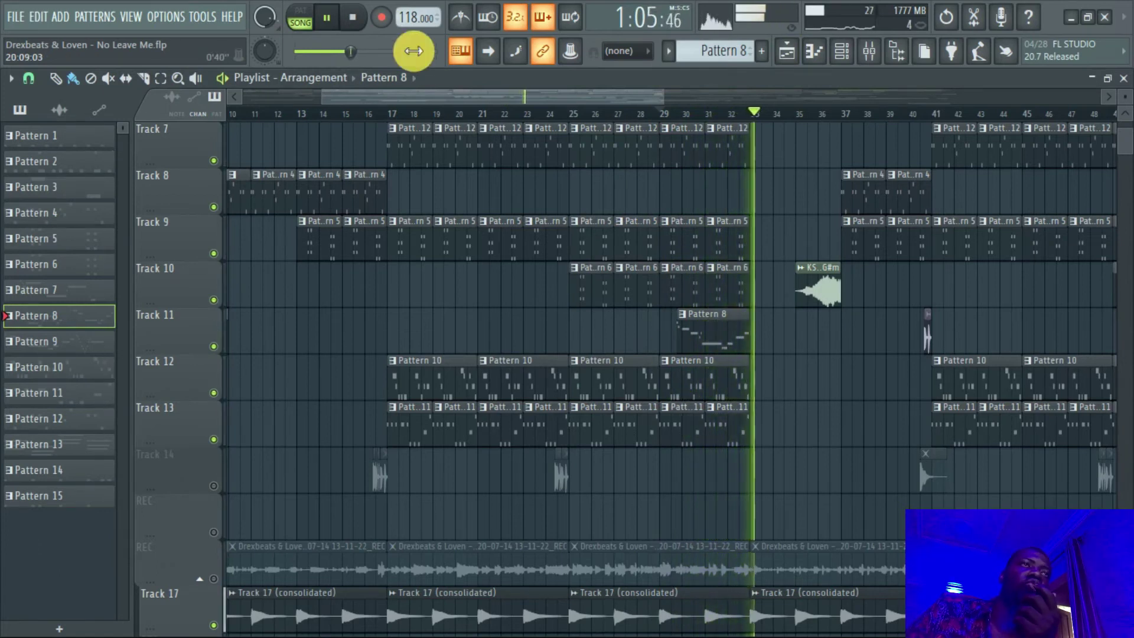
pyautogui.click(352, 18)
pyautogui.scroll(-4, 633, 346)
pyautogui.scroll(8, 635, 348)
pyautogui.scroll(2, 635, 348)
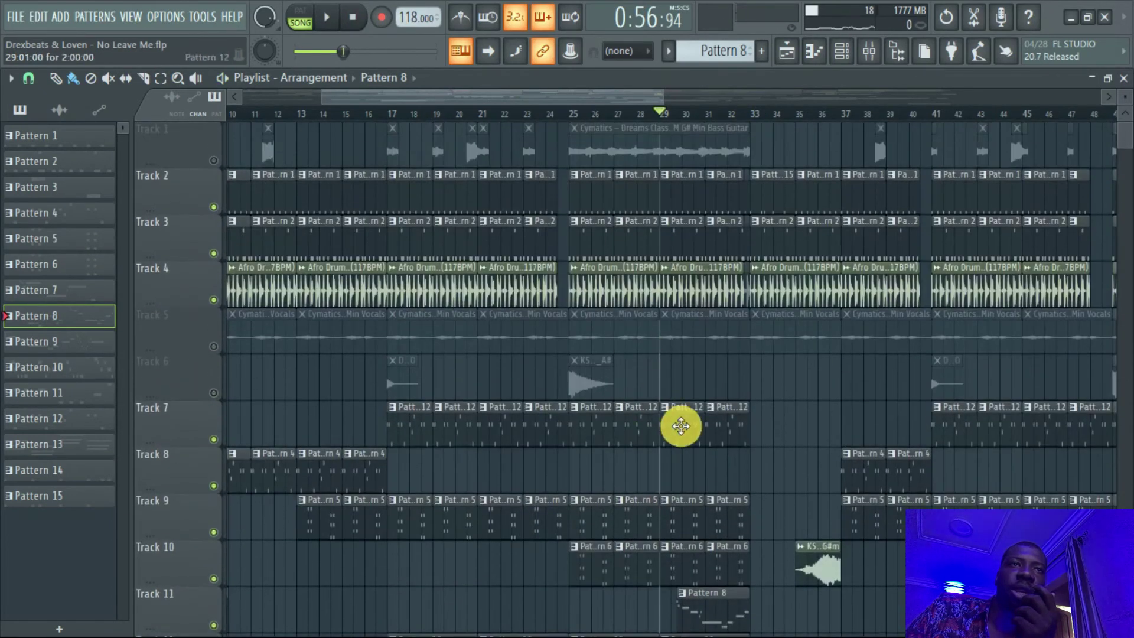
# Step: Set the song position to bar 25, unmute Track 5, and view its Cymatics Echo Chamber A# Min Vocals sample
pyautogui.click(574, 116)
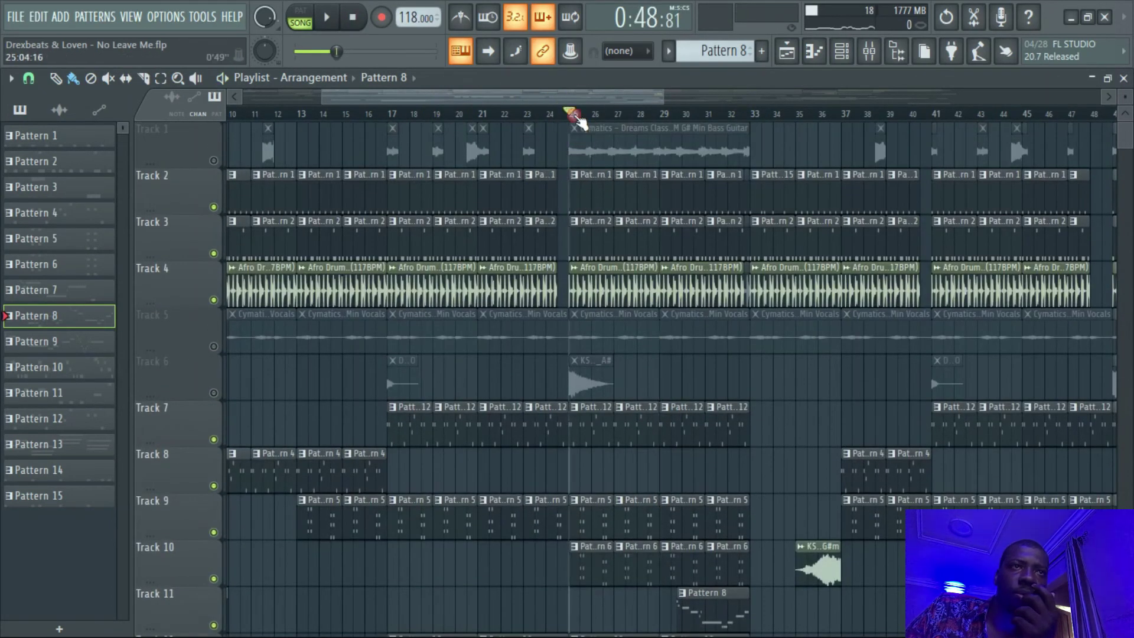
pyautogui.click(216, 348)
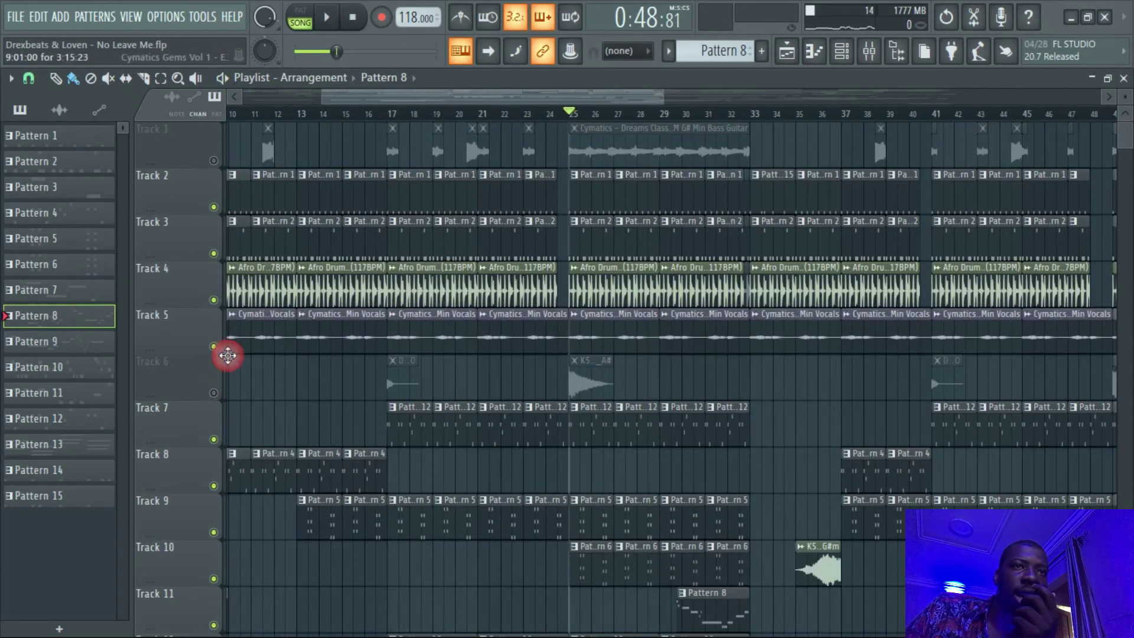
pyautogui.doubleClick(605, 336)
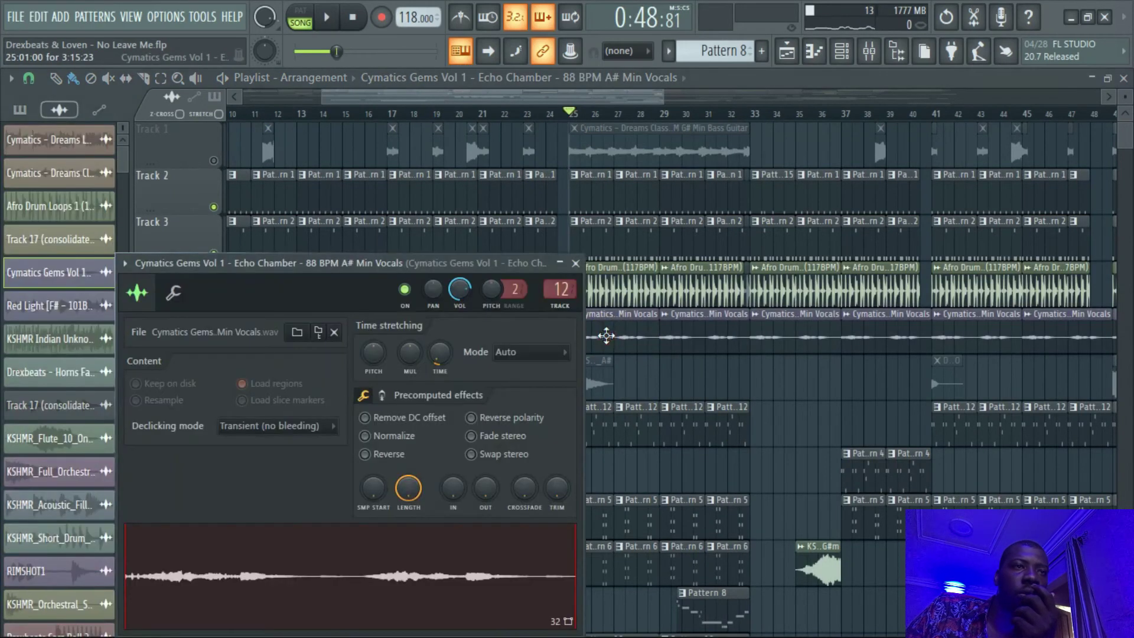
pyautogui.moveTo(329, 264); pyautogui.dragTo(533, 165)
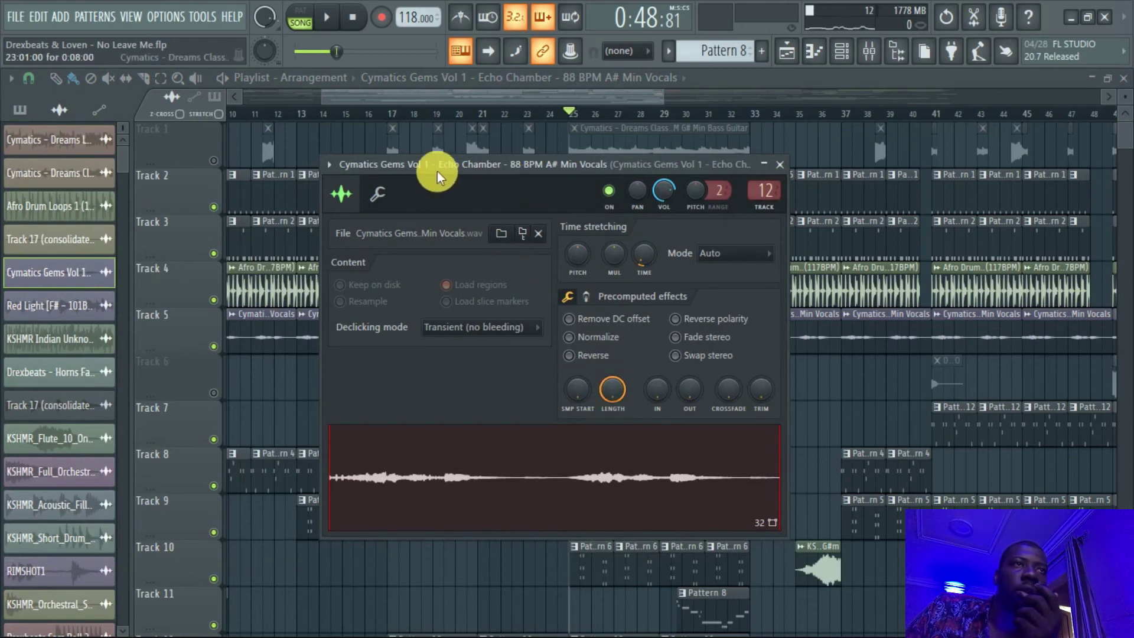
pyautogui.moveTo(532, 189); pyautogui.dragTo(528, 156)
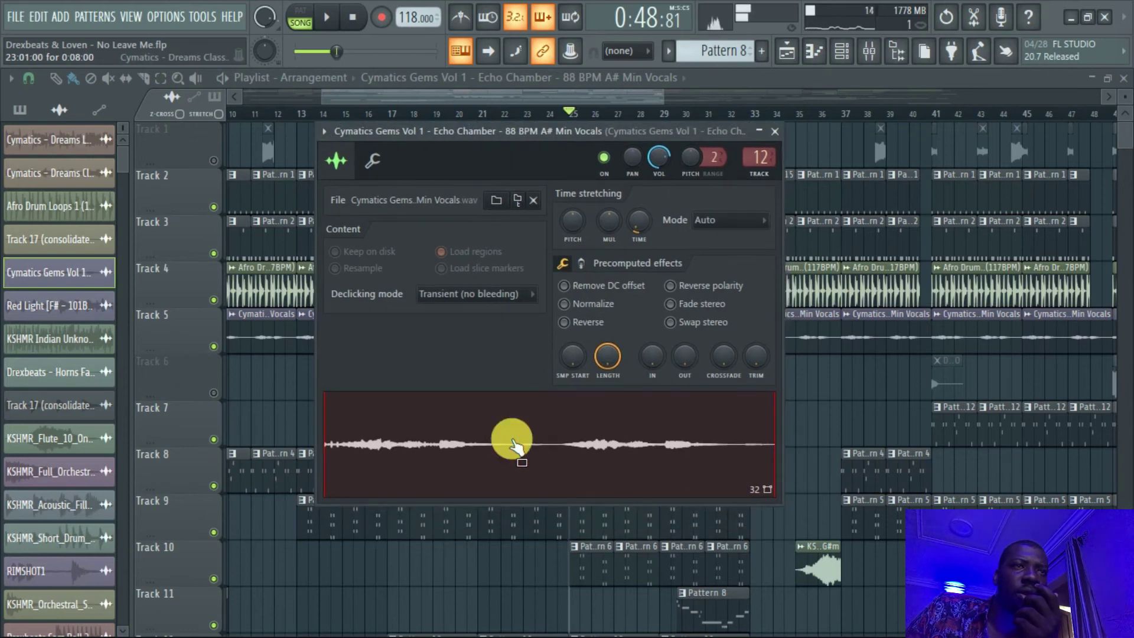
# Step: Play the arrangement from bar 25 with the Track 5 vocals included, and stop playback
pyautogui.moveTo(476, 94); pyautogui.dragTo(459, 93)
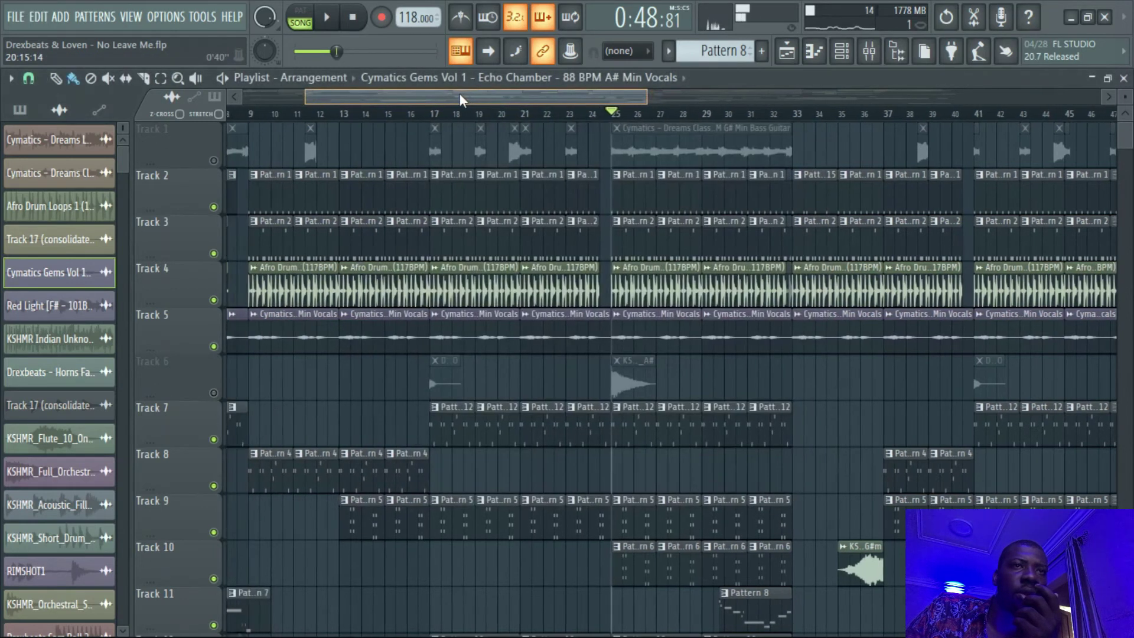
pyautogui.click(335, 18)
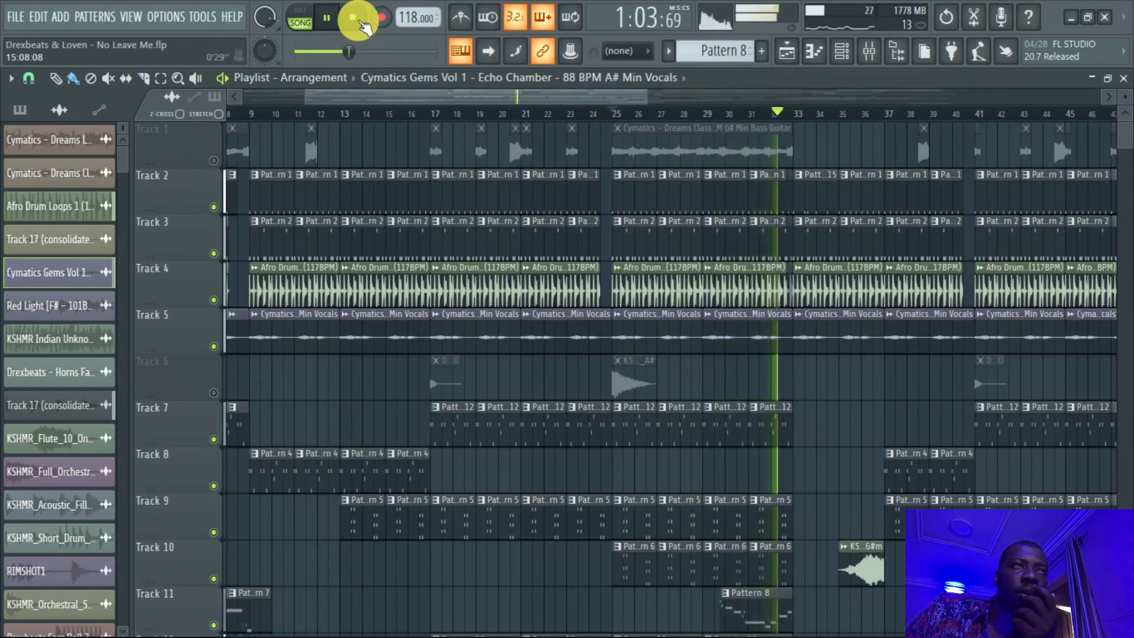
pyautogui.click(356, 21)
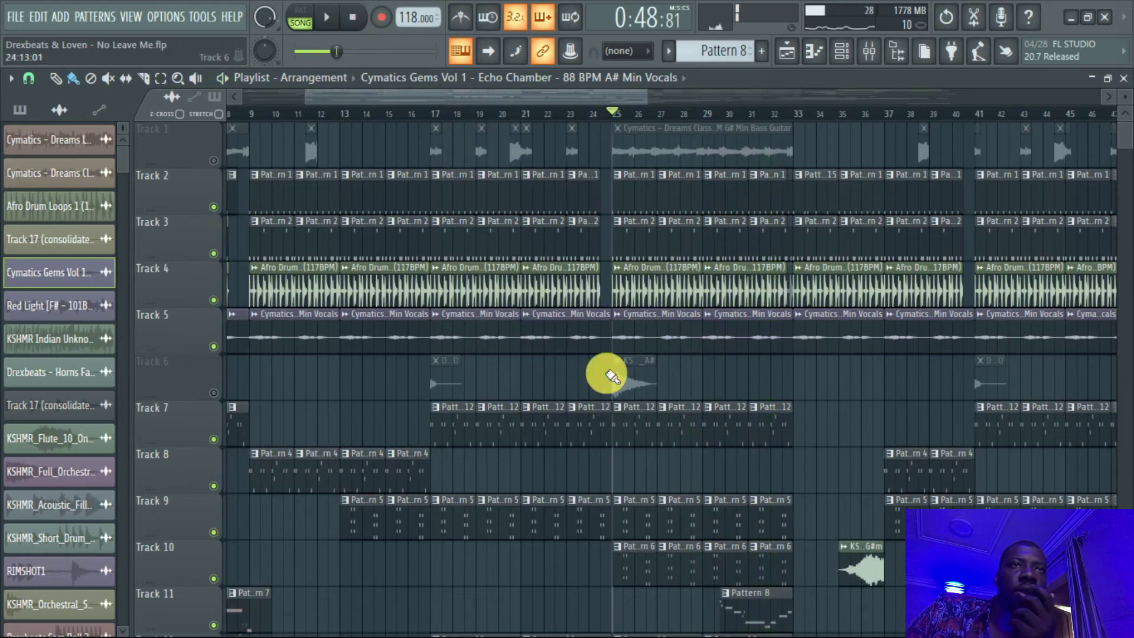
# Step: Unmute Track 1, check its Cymatics Dreams bass guitar sample, and play the song from bar 25 with it included
pyautogui.click(222, 160)
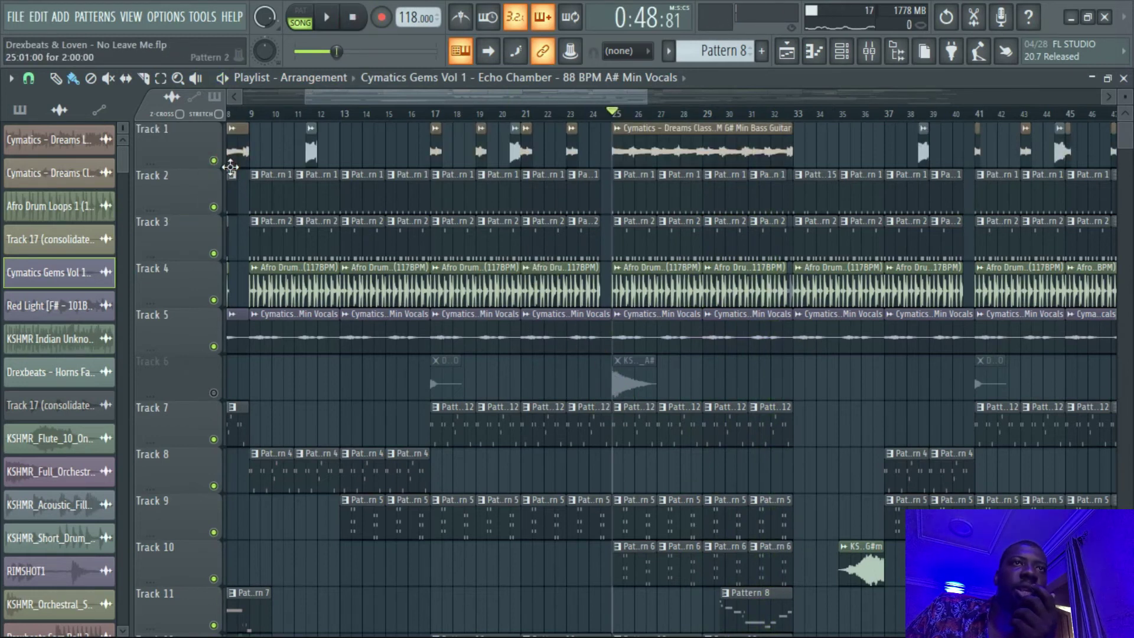
pyautogui.doubleClick(670, 147)
pyautogui.moveTo(300, 260); pyautogui.dragTo(502, 198)
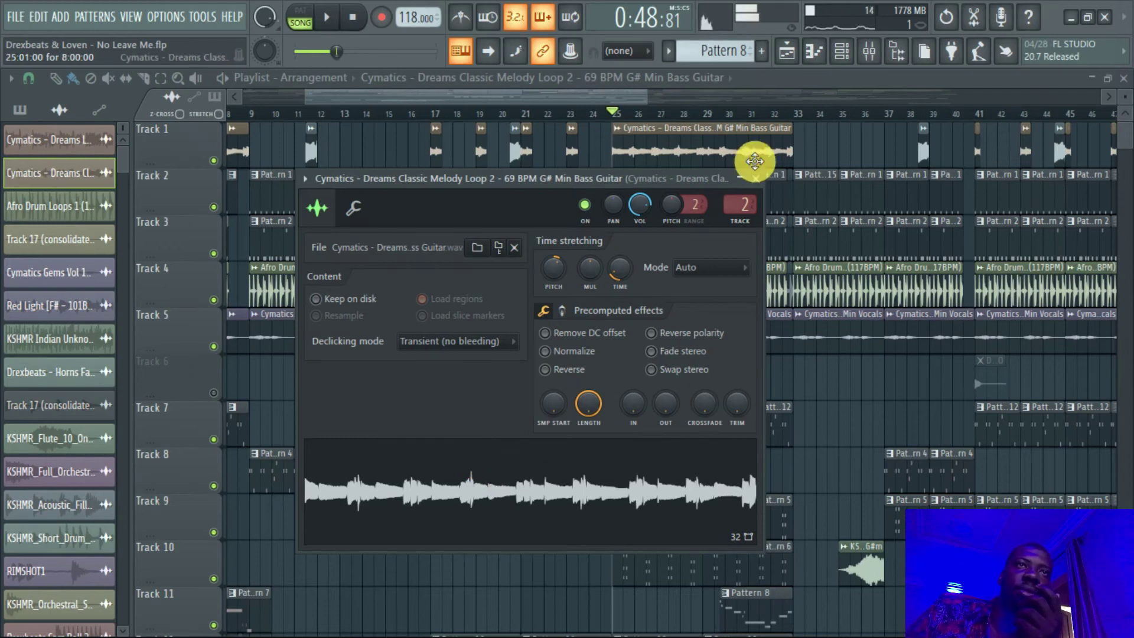
pyautogui.press('Escape')
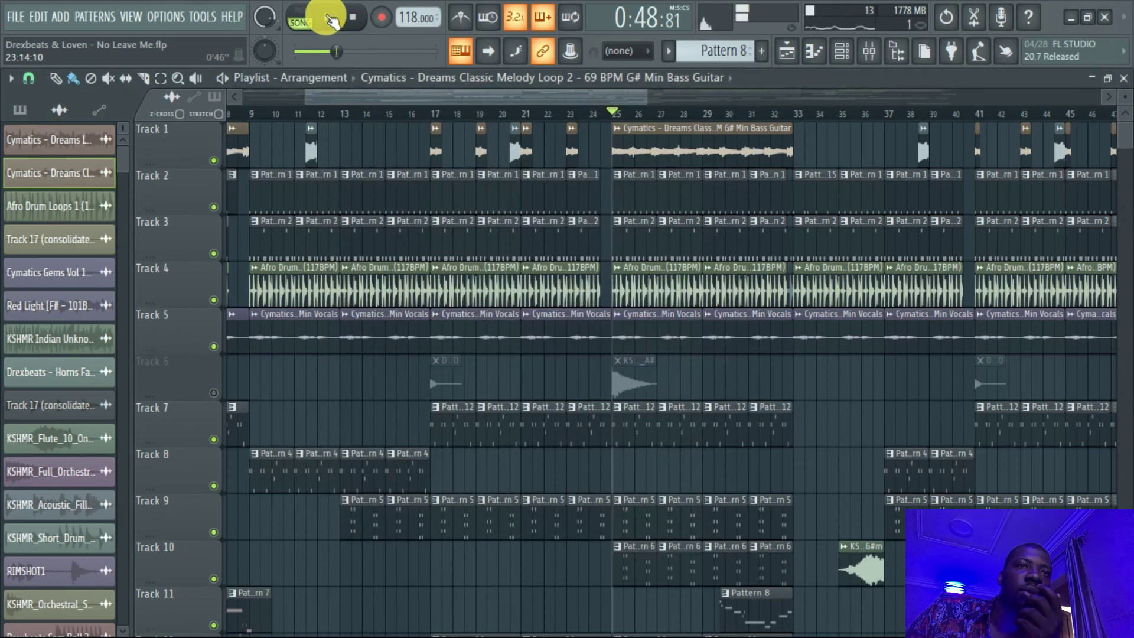
pyautogui.click(331, 21)
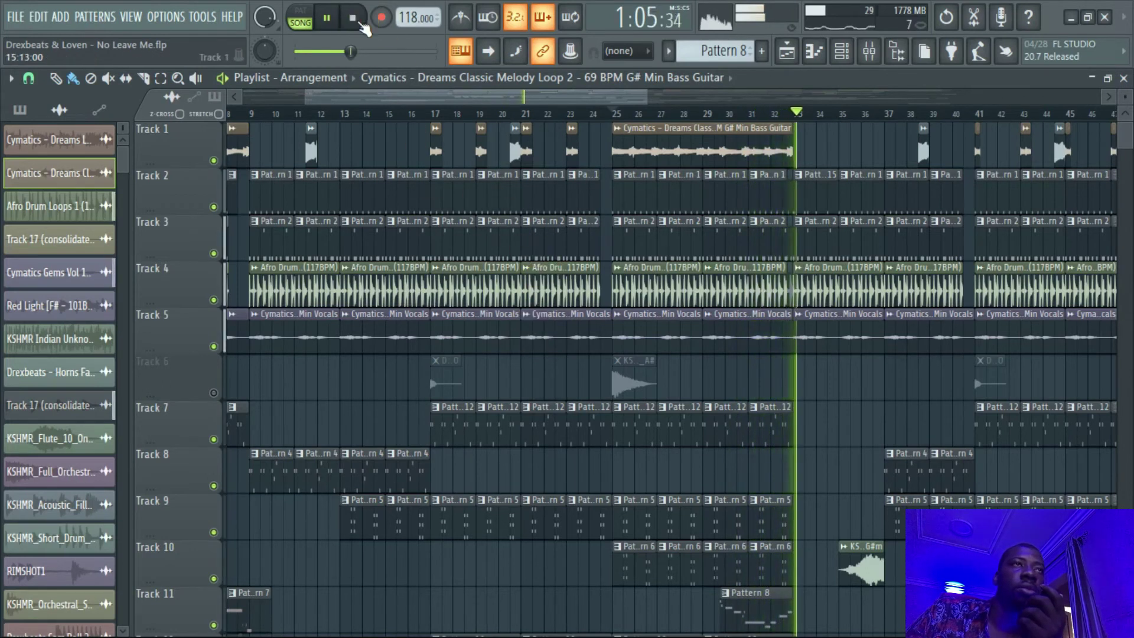
pyautogui.click(352, 17)
# Step: Unmute Track 6 and check the sample settings of its Drexbeats - Horns Falling SSO clip at bar 17
pyautogui.click(214, 394)
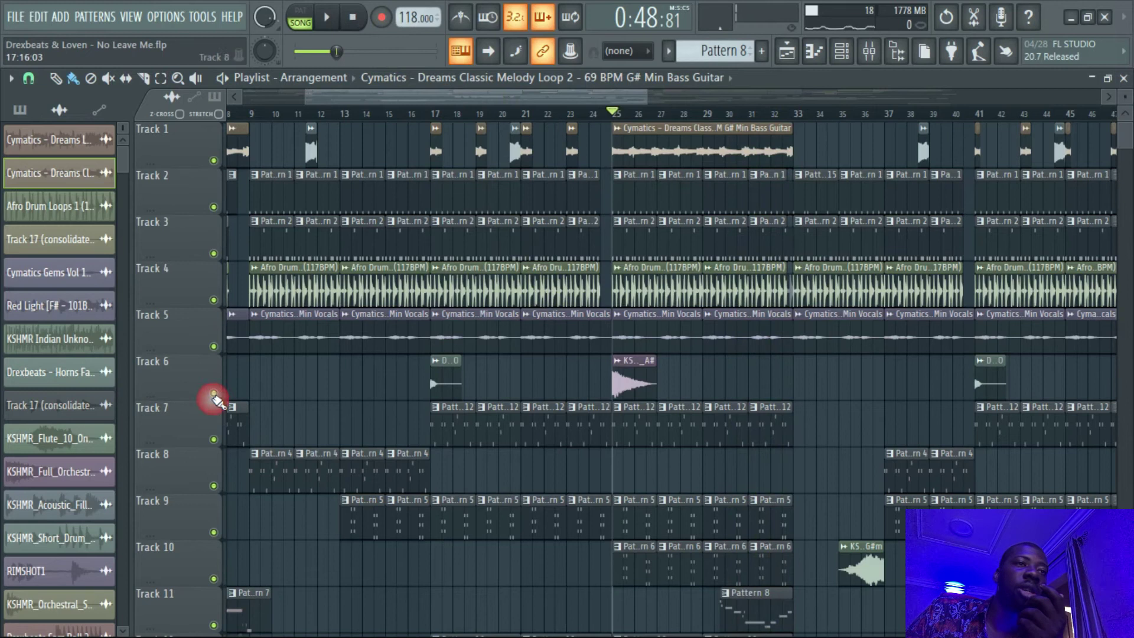
pyautogui.scroll(-2, 559, 544)
pyautogui.doubleClick(438, 287)
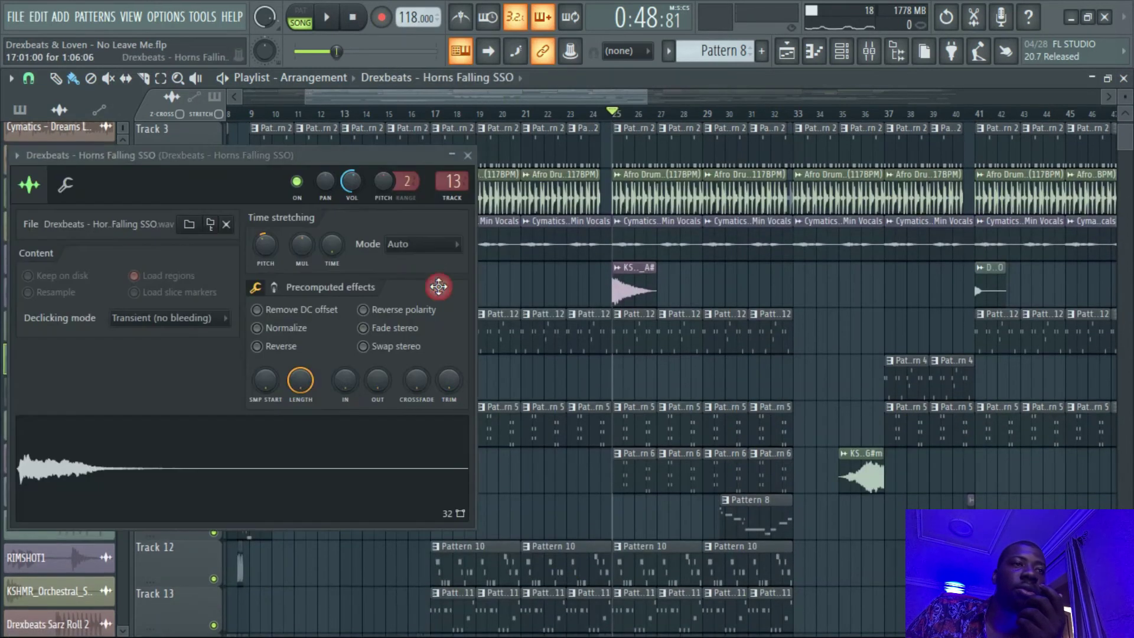
pyautogui.press('Escape')
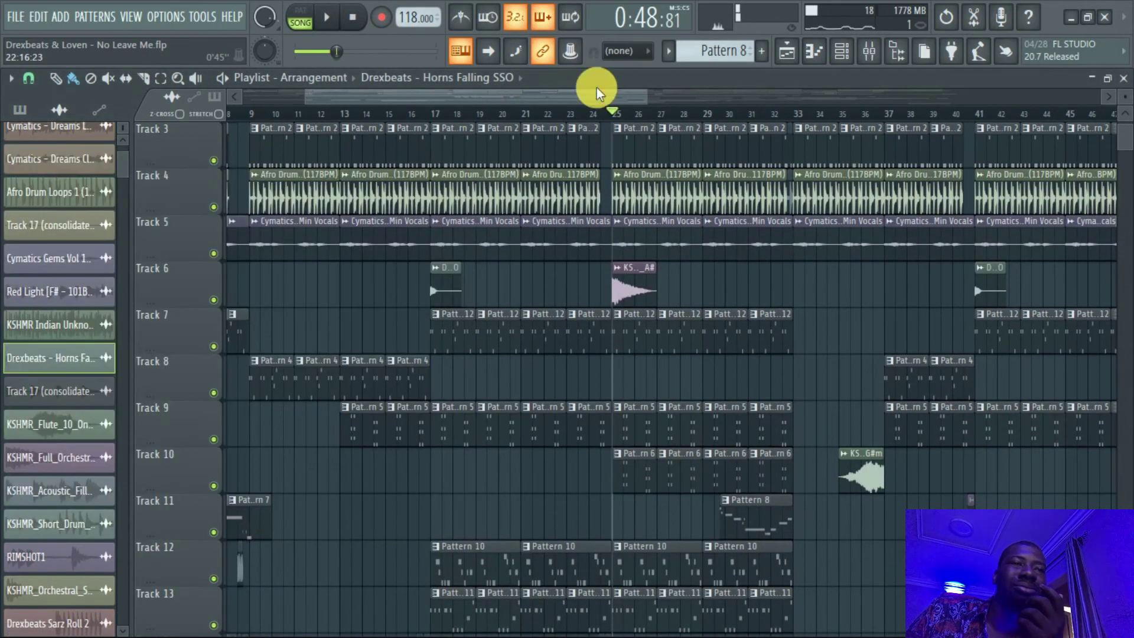
# Step: Unmute Track 14 and play its drum roll clips from bar 7, stopping playback after them
pyautogui.scroll(-6, 557, 248)
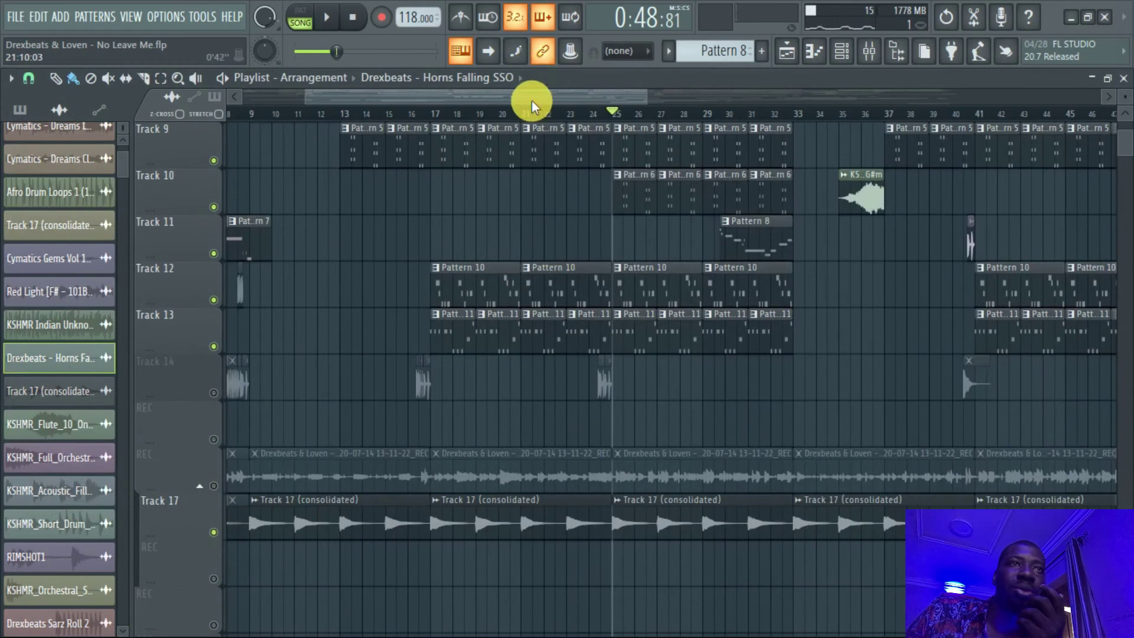
pyautogui.moveTo(532, 99); pyautogui.dragTo(168, 105)
pyautogui.click(215, 395)
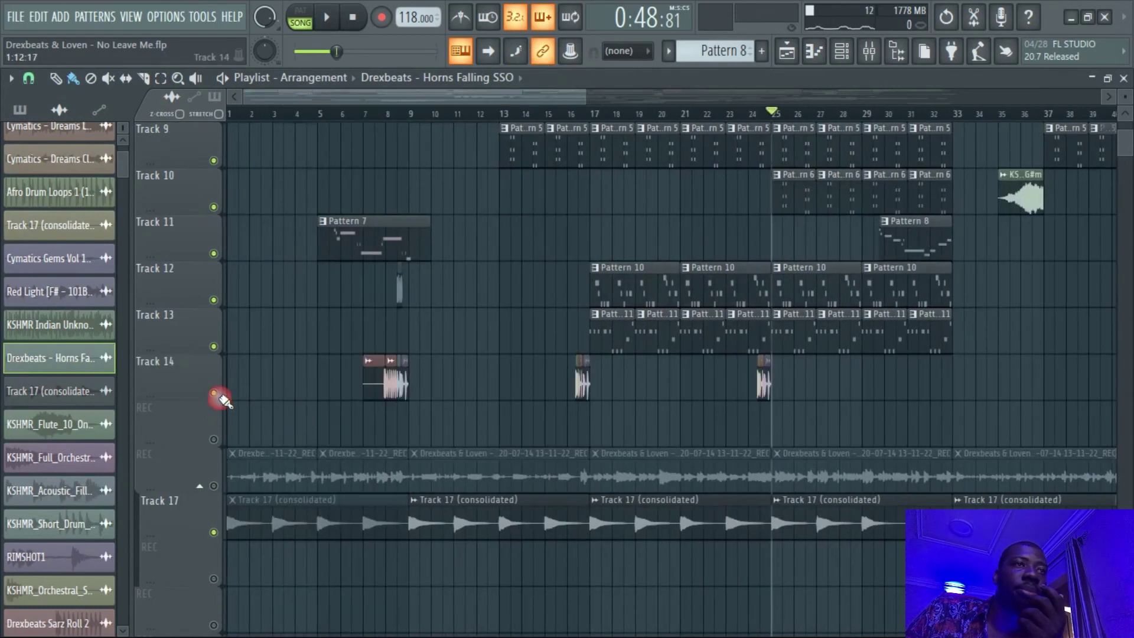
pyautogui.click(387, 115)
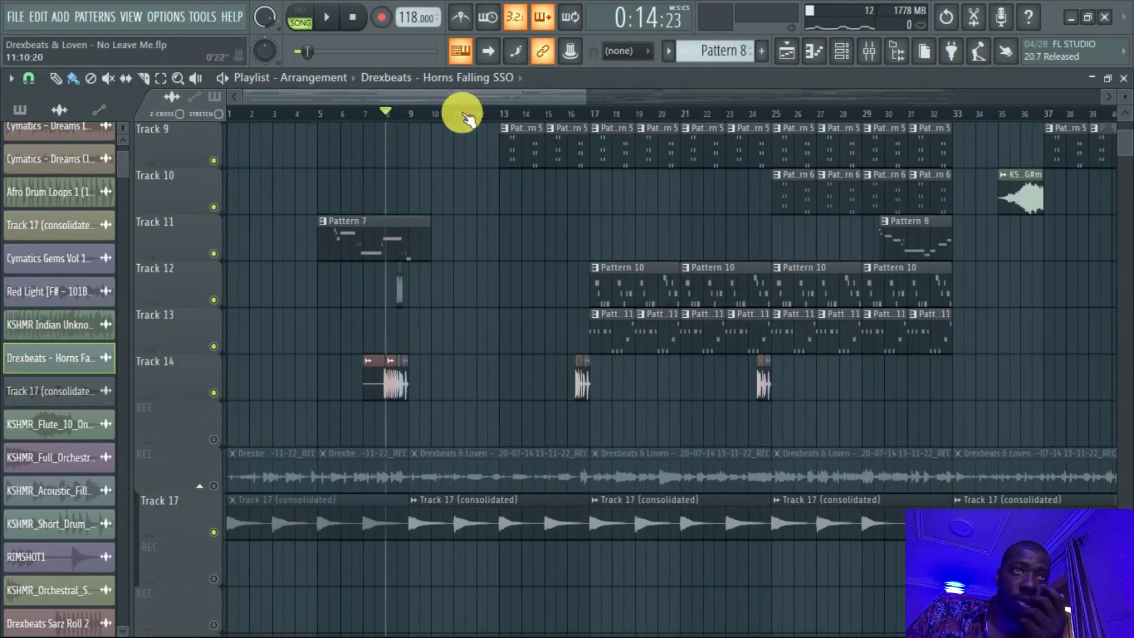
pyautogui.moveTo(587, 96); pyautogui.dragTo(456, 120)
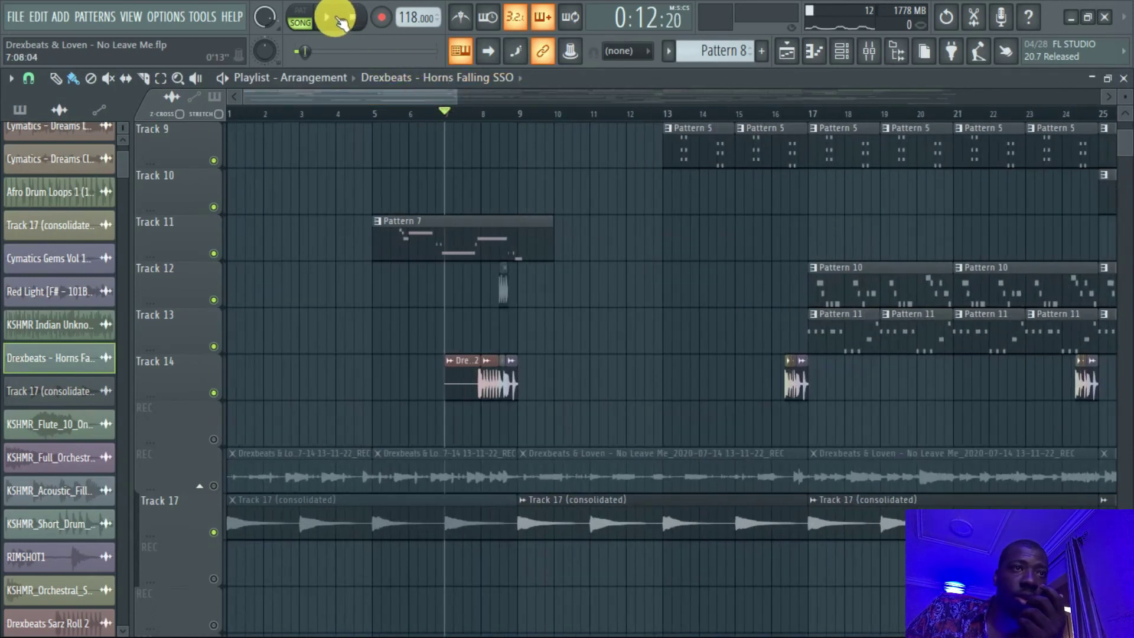
pyautogui.moveTo(456, 96); pyautogui.dragTo(347, 96)
pyautogui.click(326, 17)
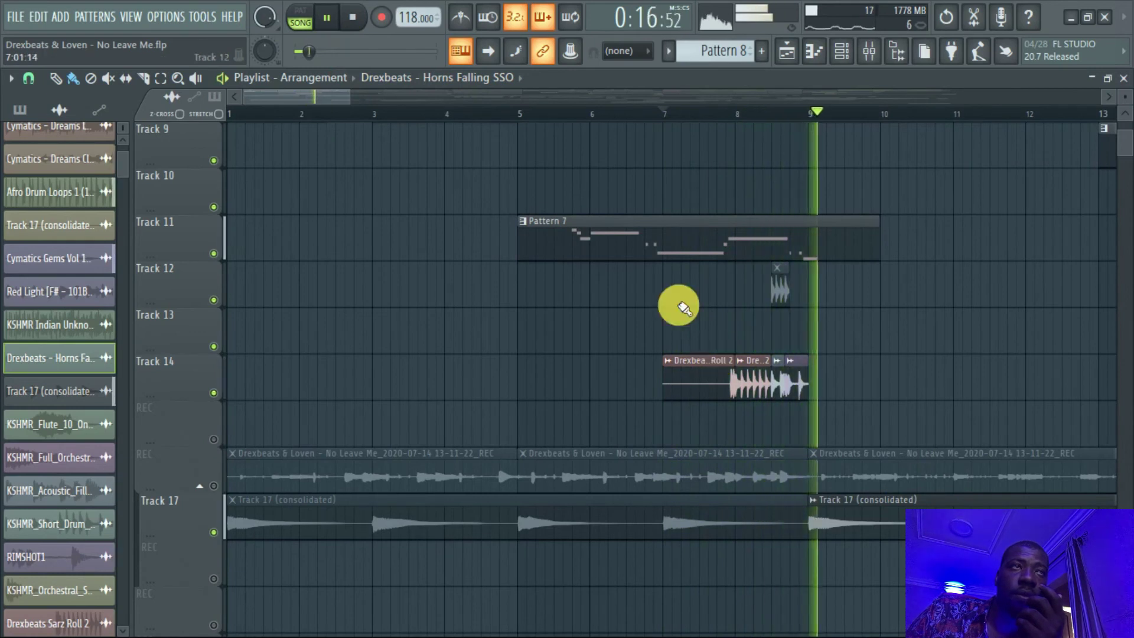
pyautogui.moveTo(302, 93); pyautogui.dragTo(386, 98)
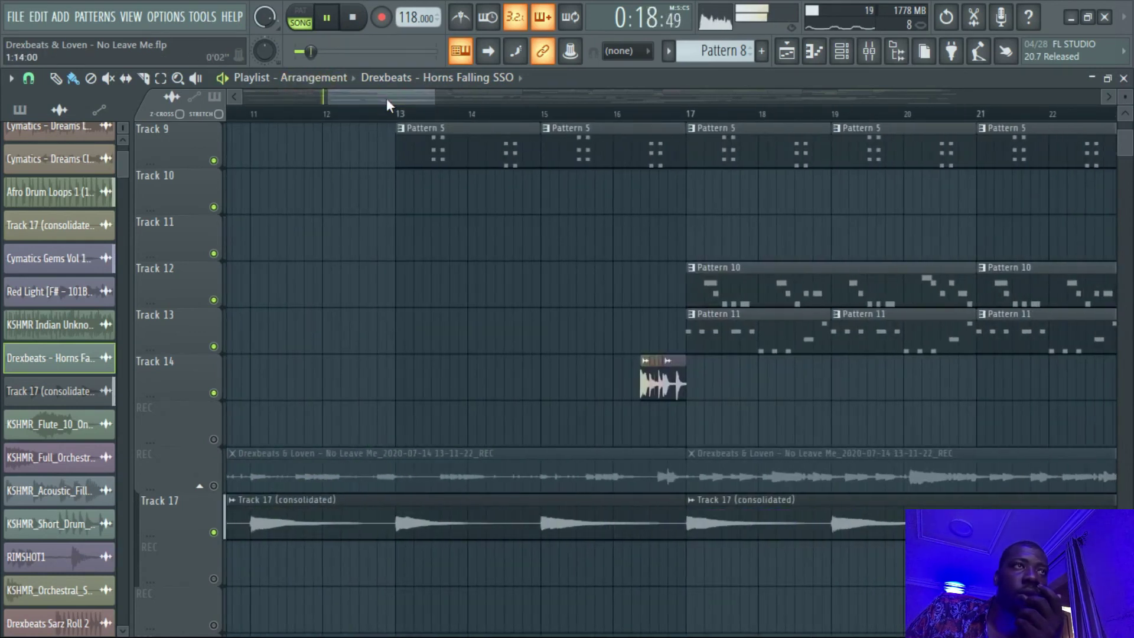
pyautogui.click(353, 17)
# Step: Play the arrangement from bar 16 to hear Track 14's short fill before bar 17, and stop playback
pyautogui.click(621, 115)
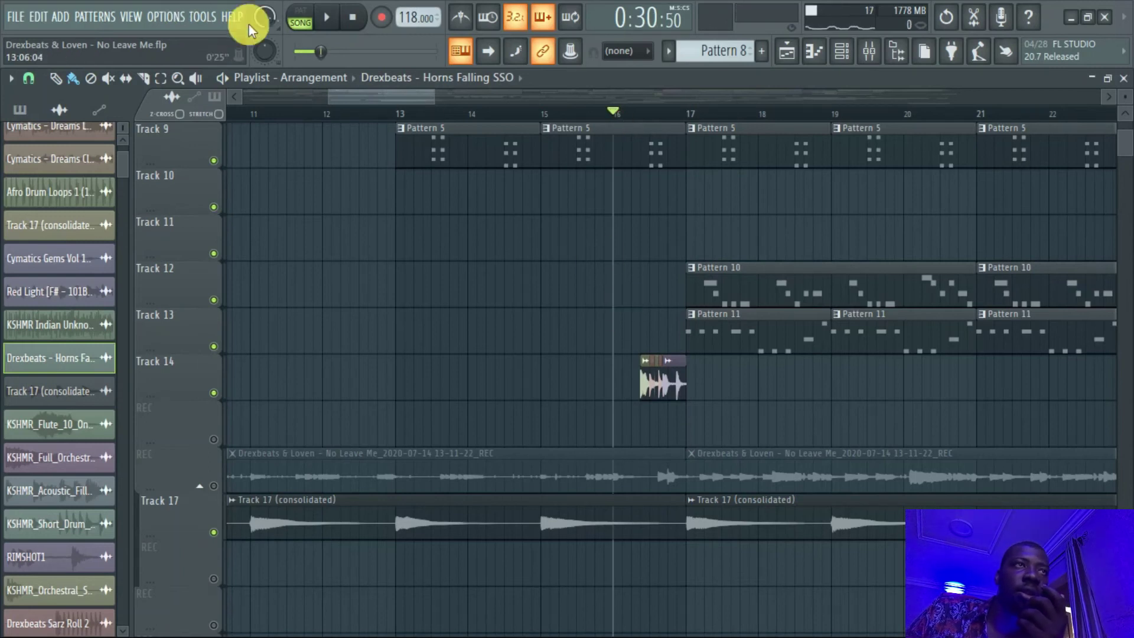
pyautogui.click(327, 18)
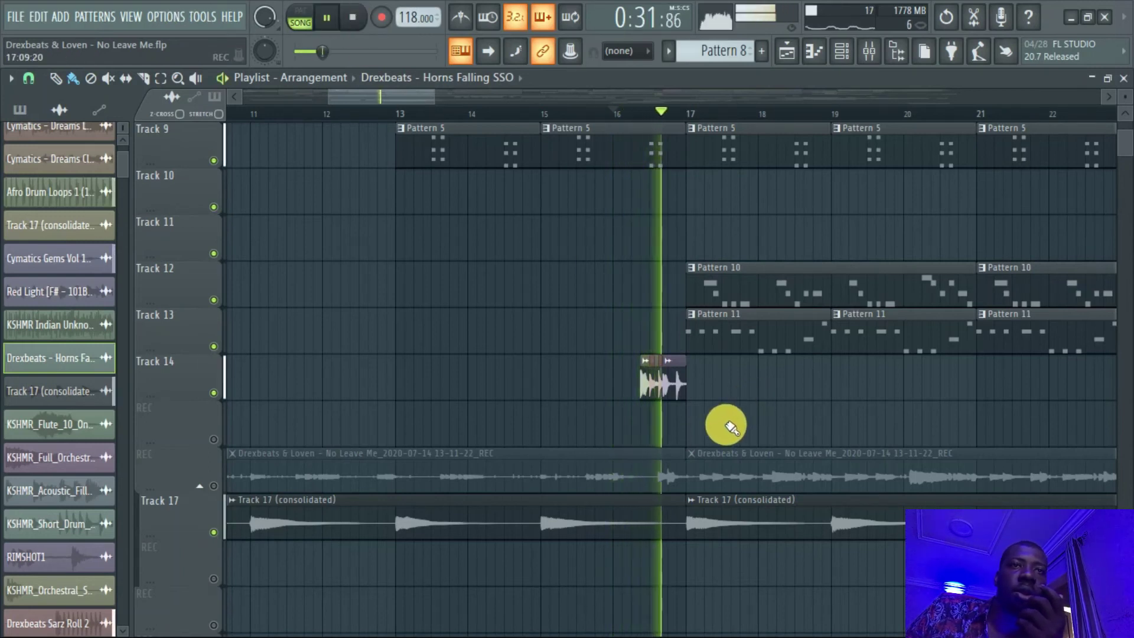
pyautogui.press('space')
# Step: Play the arrangement from bar 35 to hear the flute one-shot clip on Track 10, and stop playback
pyautogui.moveTo(405, 96); pyautogui.dragTo(589, 101)
pyautogui.click(468, 115)
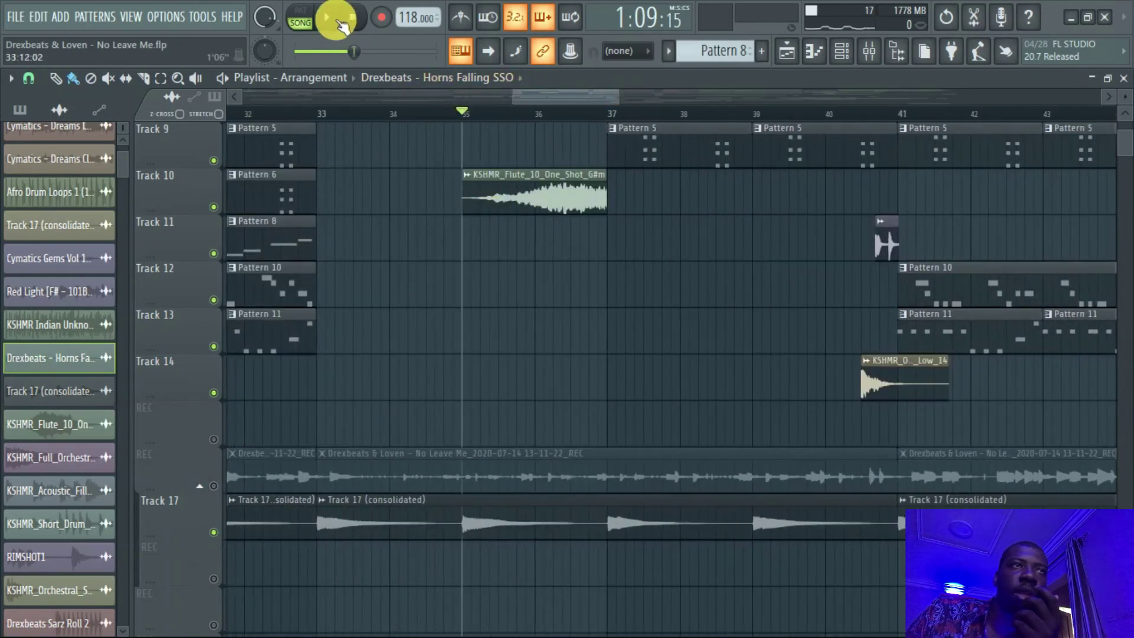
pyautogui.click(341, 24)
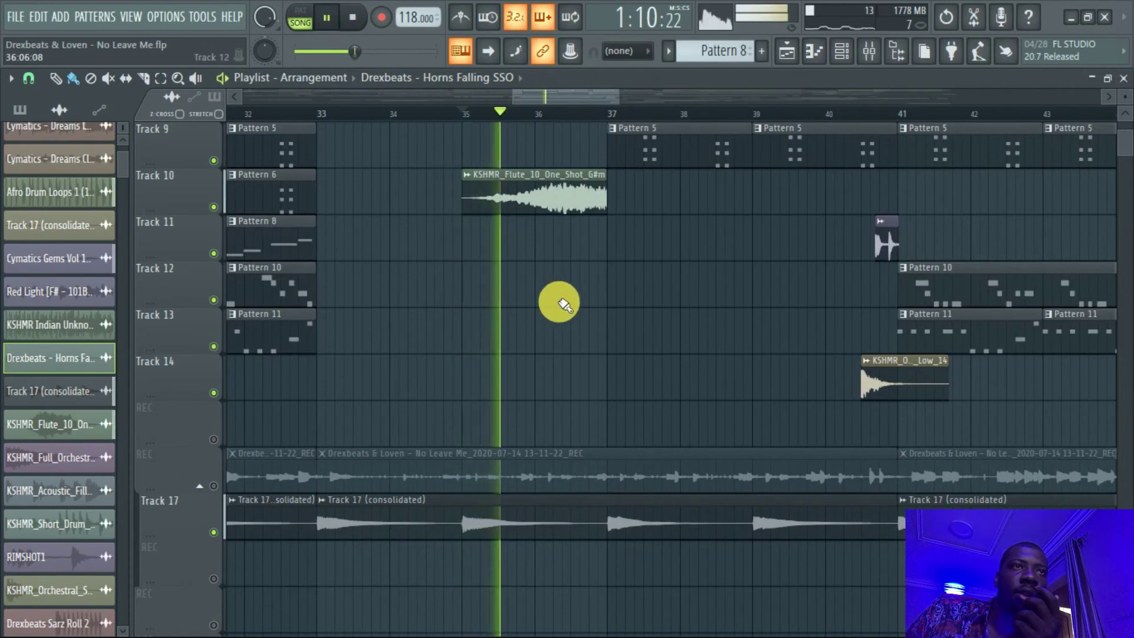
pyautogui.click(352, 18)
# Step: View the sample settings of Track 10's KSHMR_Flute_10_One_Shot_G#m clip, and return the song position to the start
pyautogui.doubleClick(534, 192)
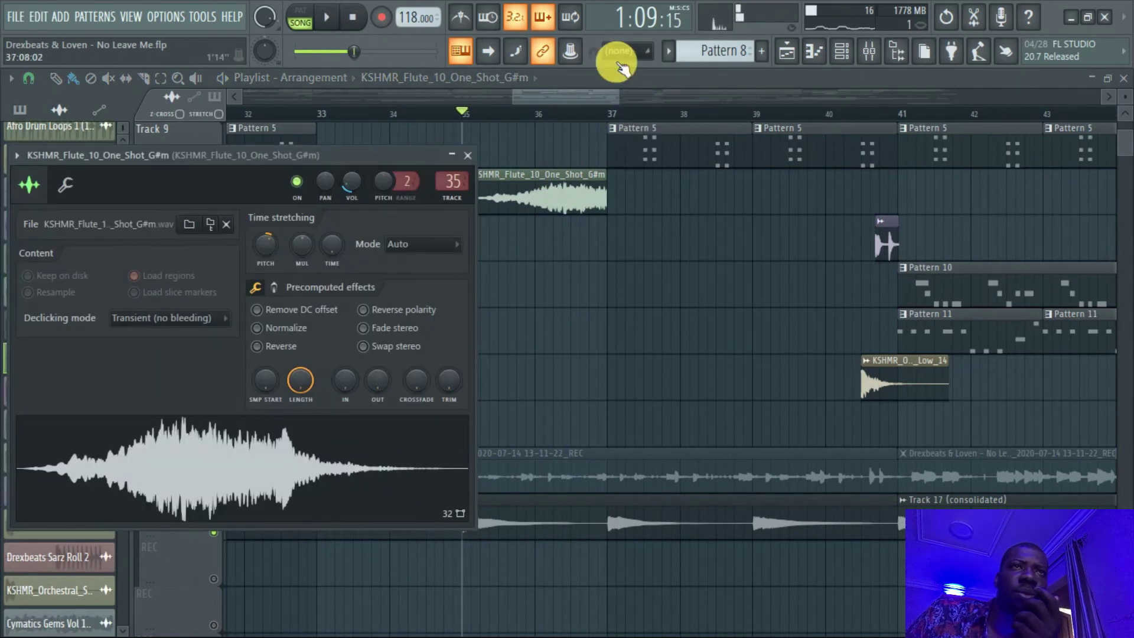
pyautogui.moveTo(586, 93); pyautogui.dragTo(607, 91)
pyautogui.scroll(5, 594, 322)
pyautogui.scroll(3, 594, 322)
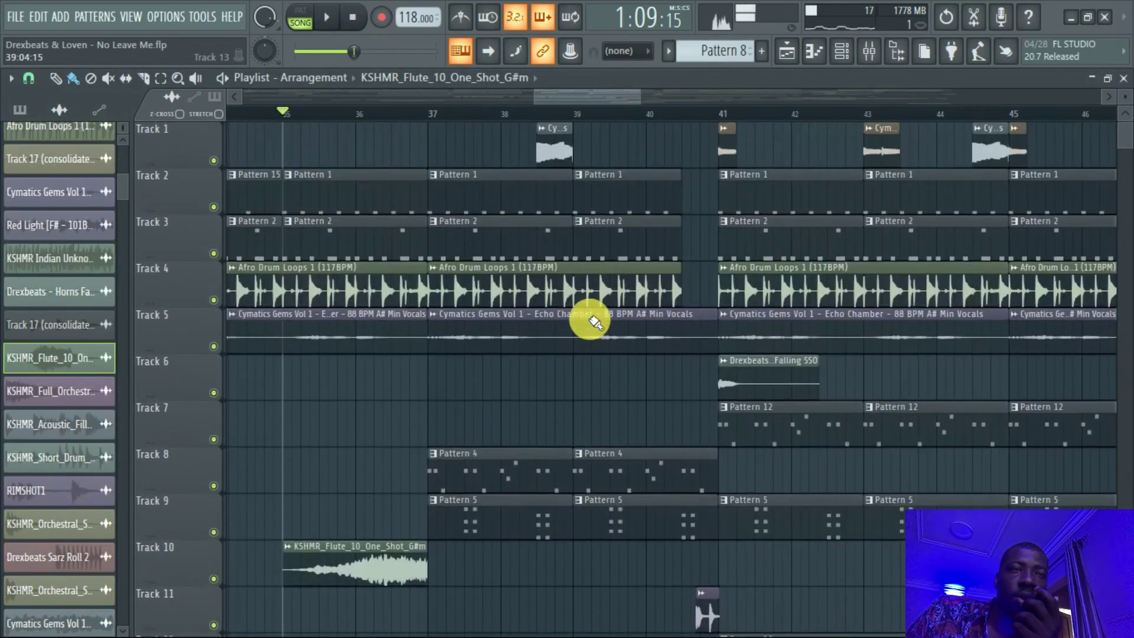
pyautogui.click(354, 19)
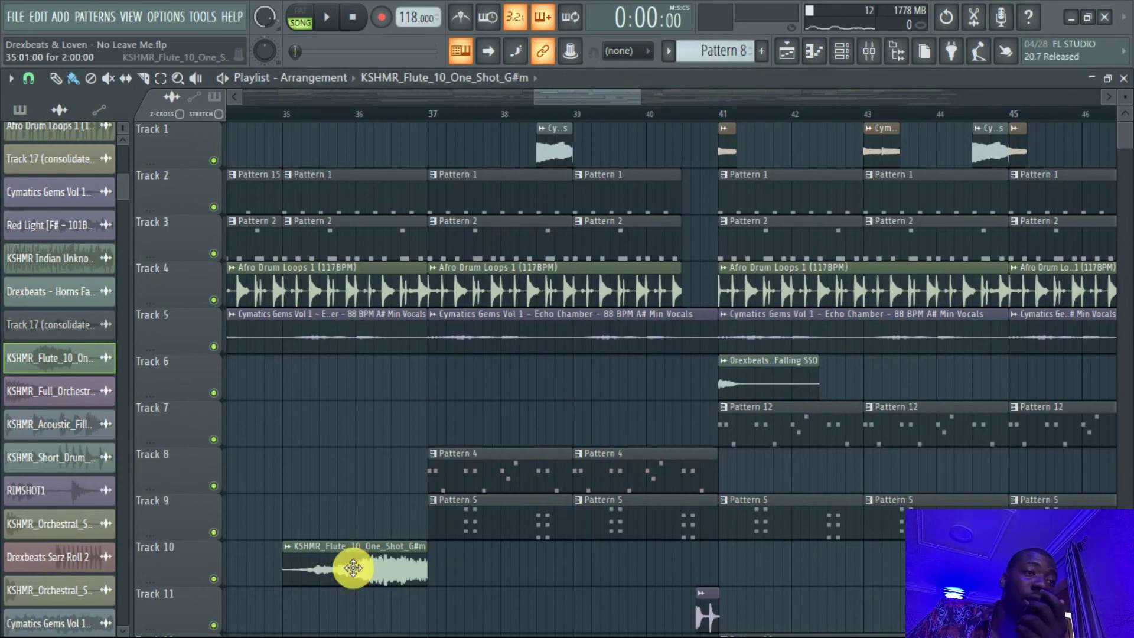
pyautogui.doubleClick(353, 568)
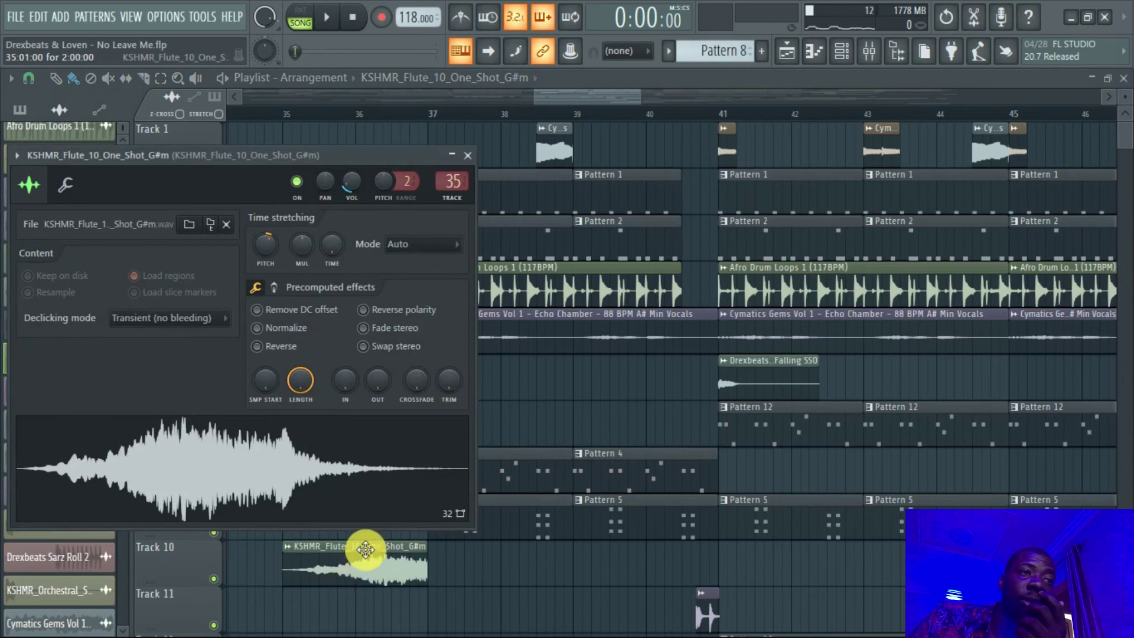
pyautogui.moveTo(346, 458)
pyautogui.mouseDown()
pyautogui.moveTo(480, 328)
pyautogui.moveTo(616, 112)
pyautogui.mouseUp()
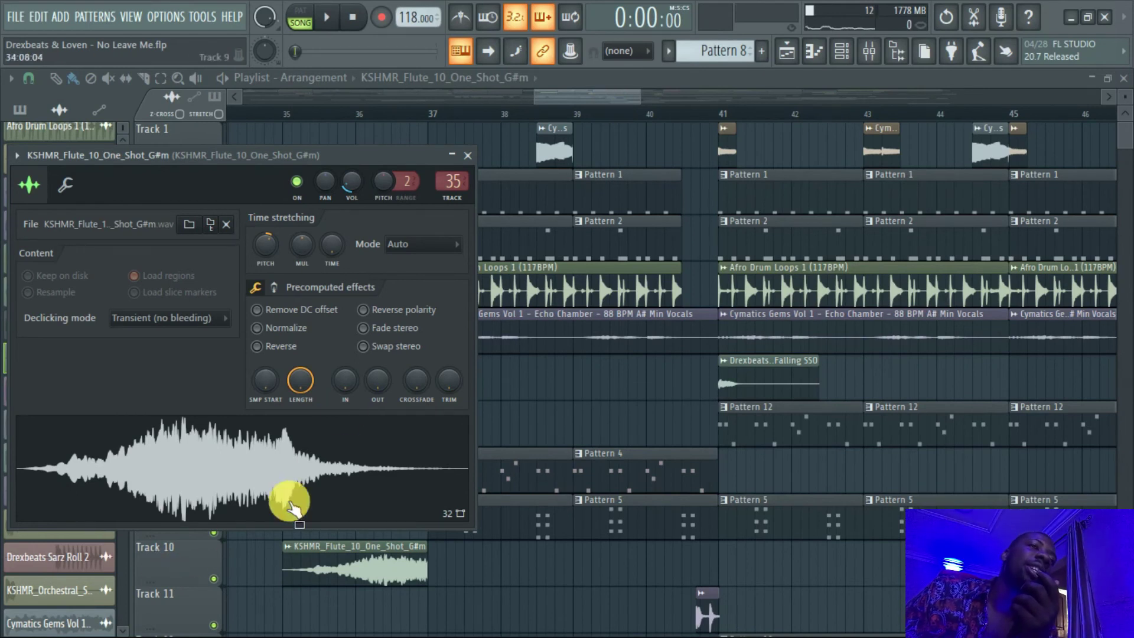
# Step: Examine the muted REC vocal tracks below Track 17 across the whole length of the arrangement
pyautogui.moveTo(572, 94); pyautogui.dragTo(397, 109)
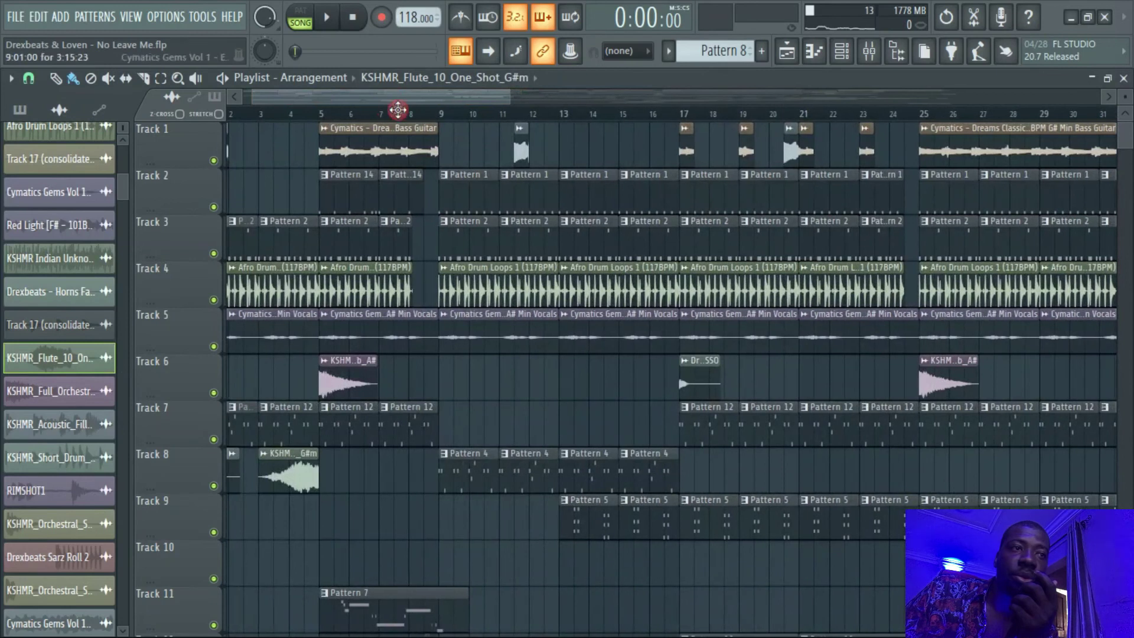
pyautogui.scroll(-10, 500, 363)
pyautogui.scroll(-5, 499, 324)
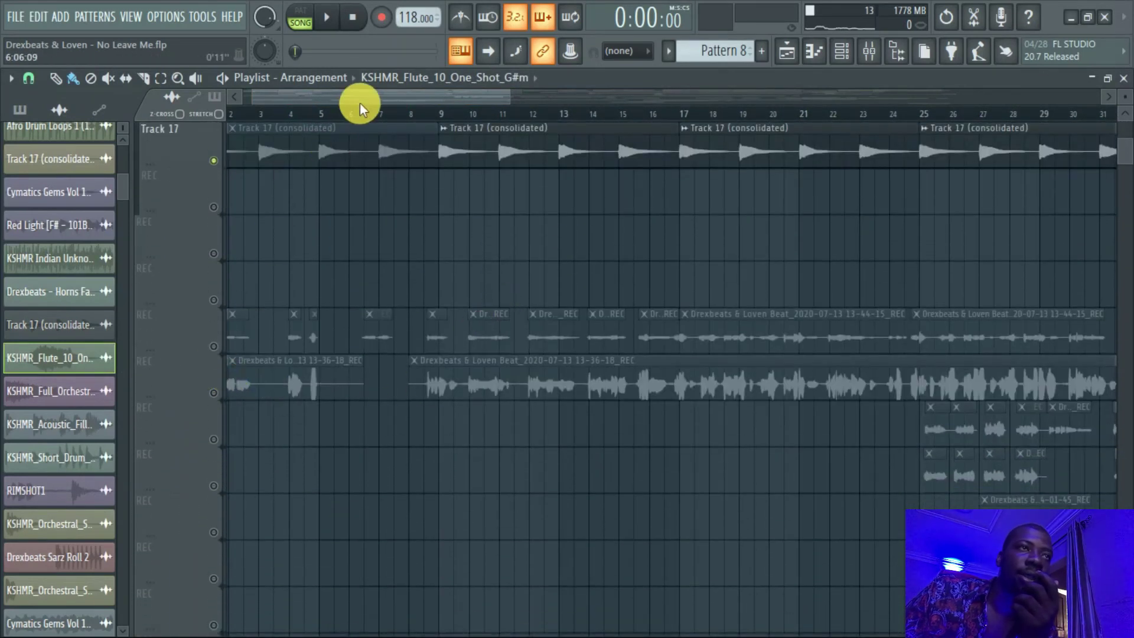
pyautogui.moveTo(291, 102); pyautogui.dragTo(283, 104)
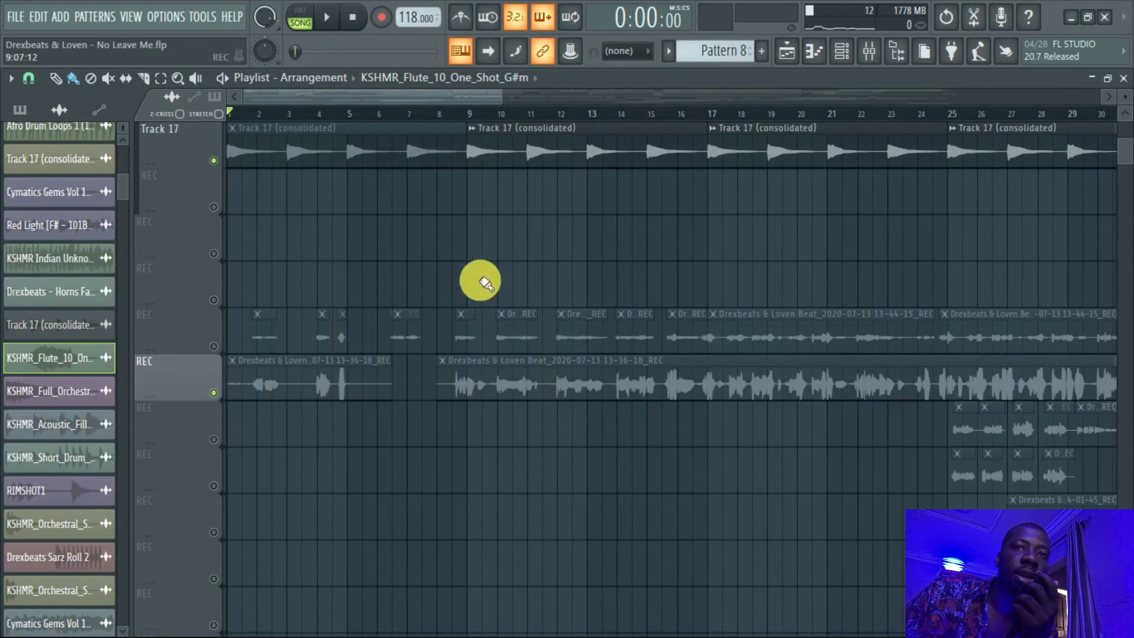
pyautogui.moveTo(502, 99); pyautogui.dragTo(878, 101)
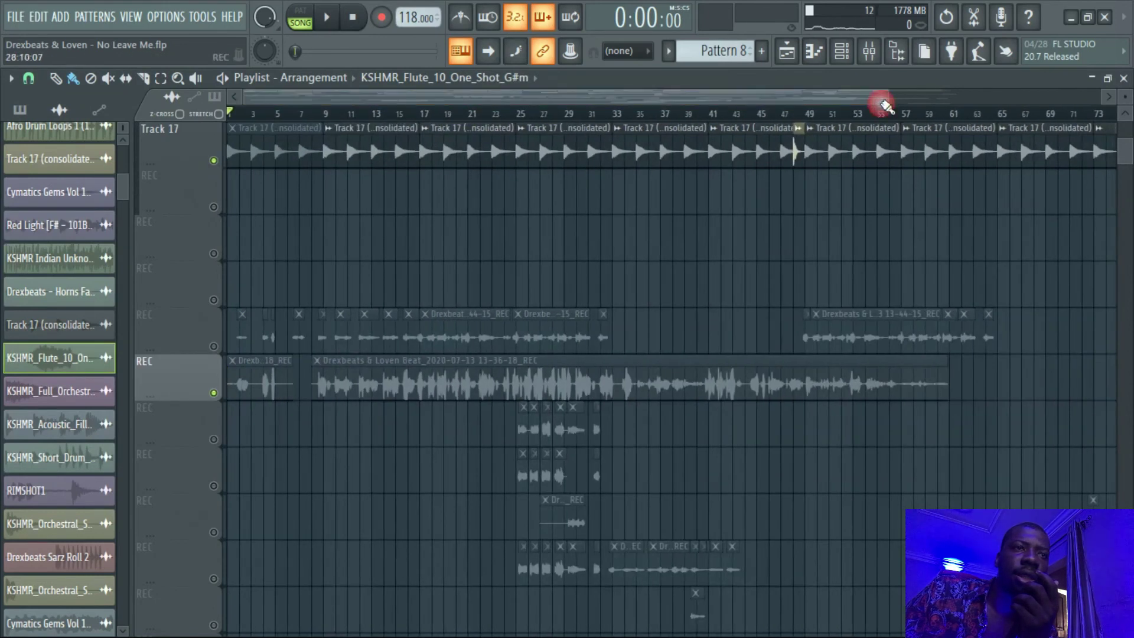
pyautogui.scroll(-3, 450, 384)
pyautogui.scroll(-6, 451, 385)
pyautogui.scroll(5, 451, 384)
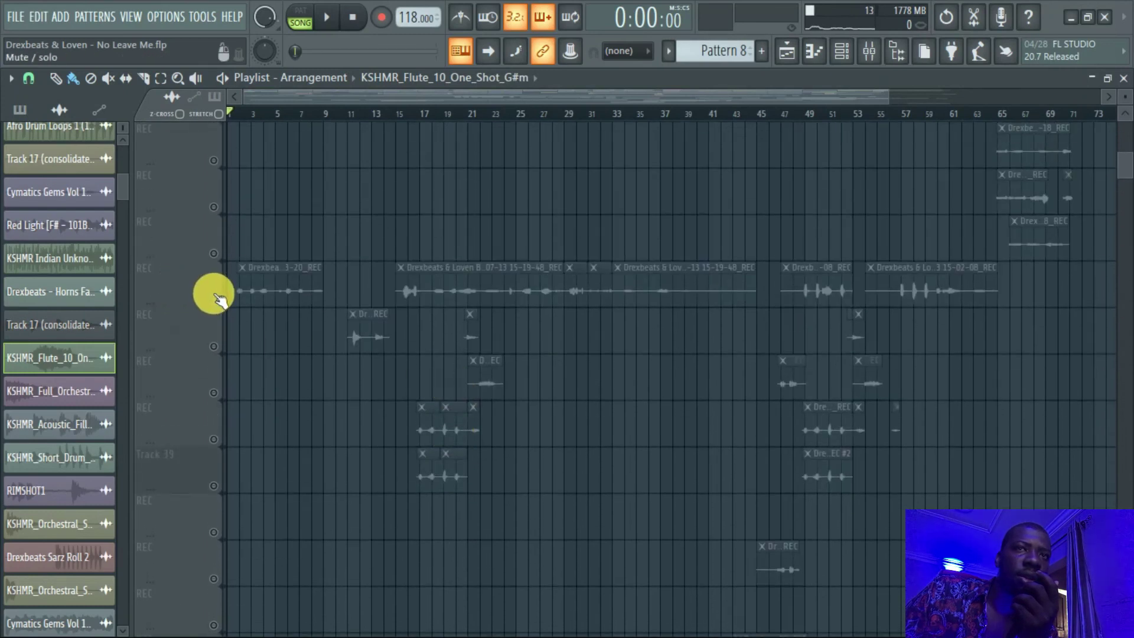
# Step: Unmute the REC track holding the 13-44-15 vocal takes, and mute the 13-36-18 REC track directly below it
pyautogui.scroll(-10, 435, 536)
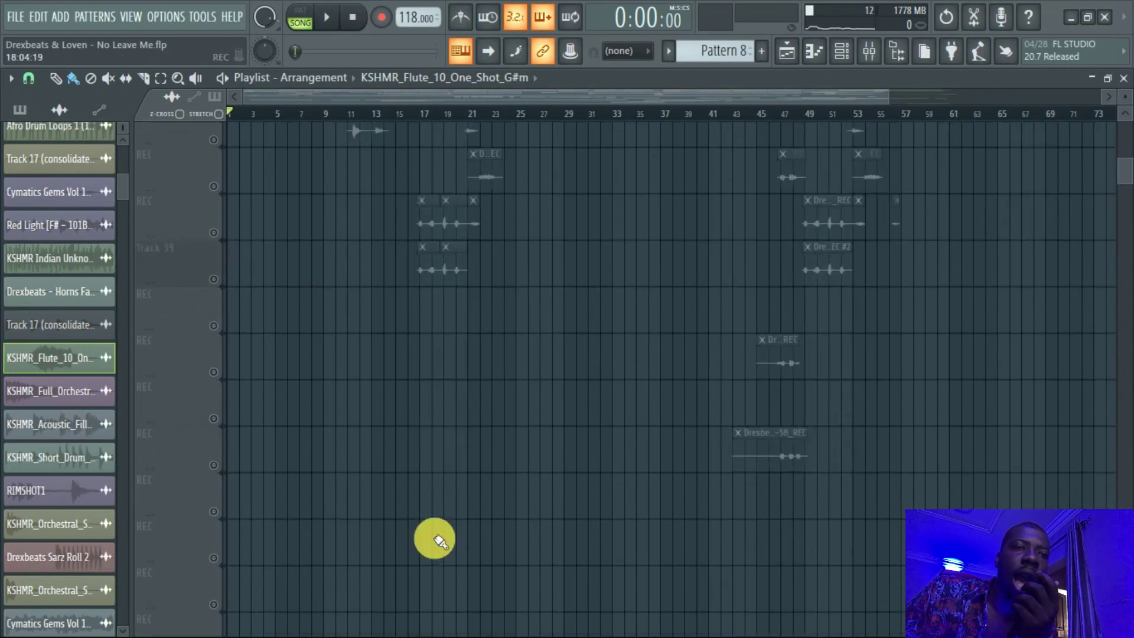
pyautogui.scroll(-8, 438, 537)
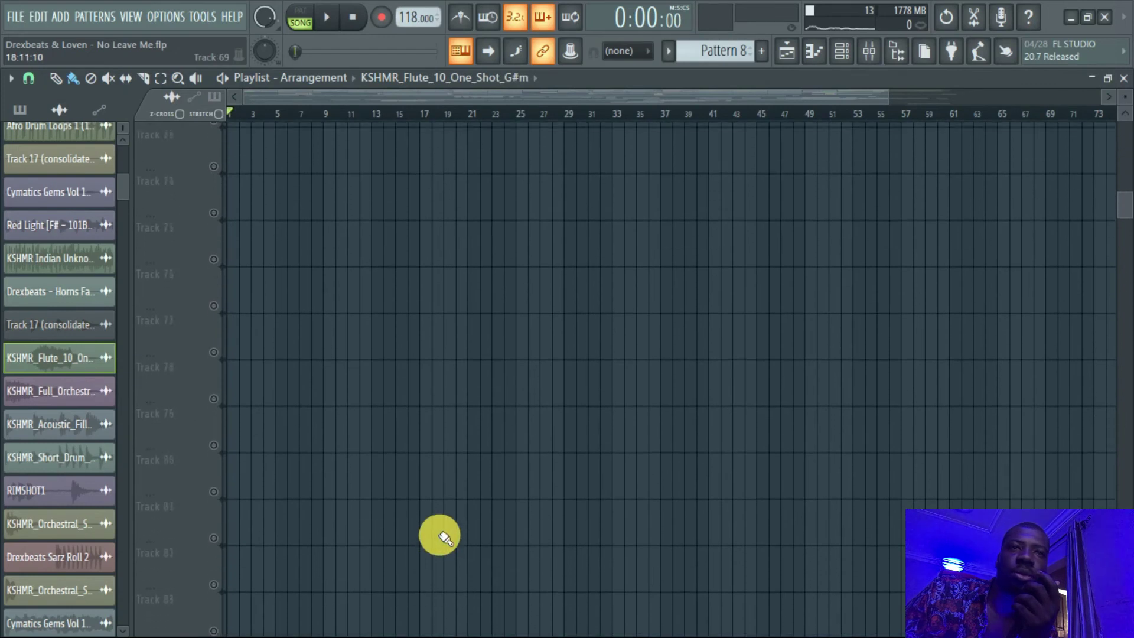
pyautogui.scroll(8, 443, 535)
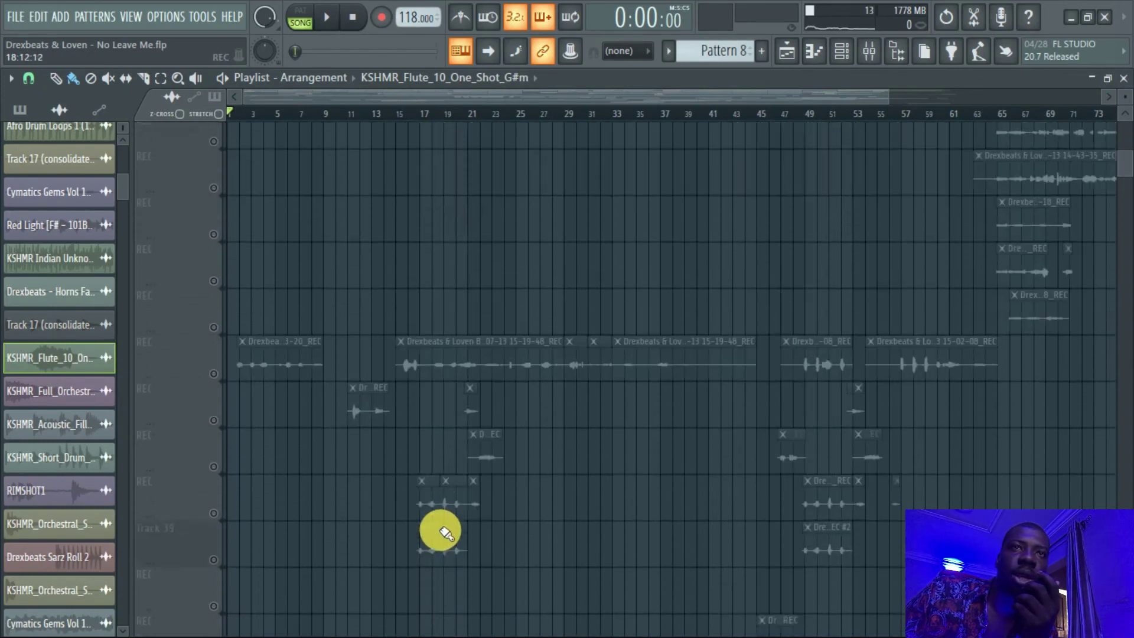
pyautogui.scroll(8, 443, 534)
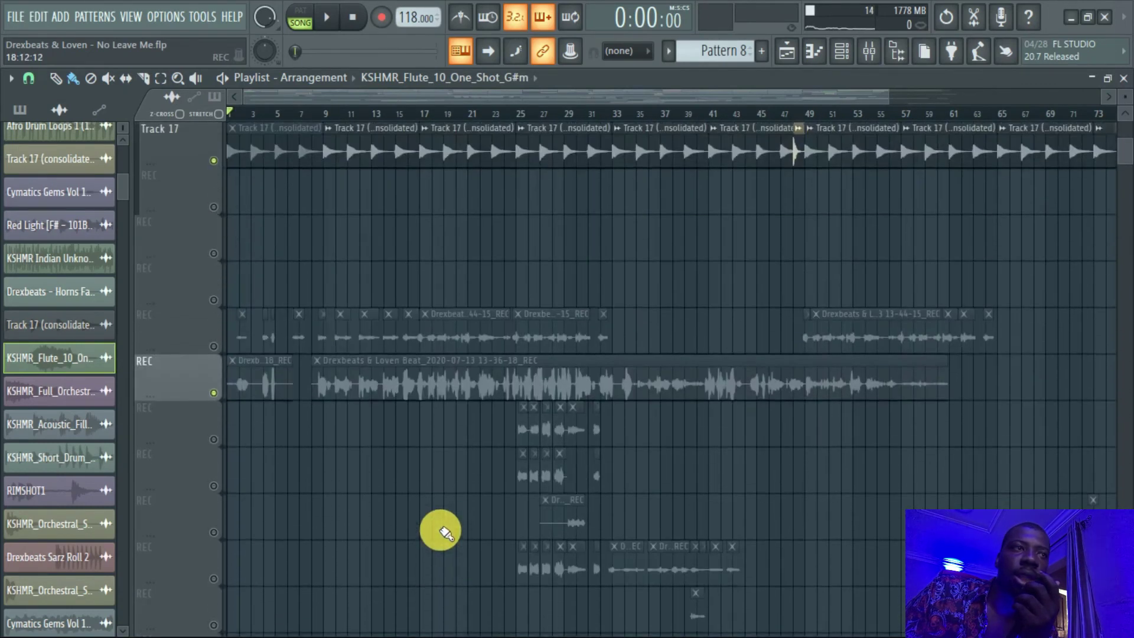
pyautogui.click(214, 347)
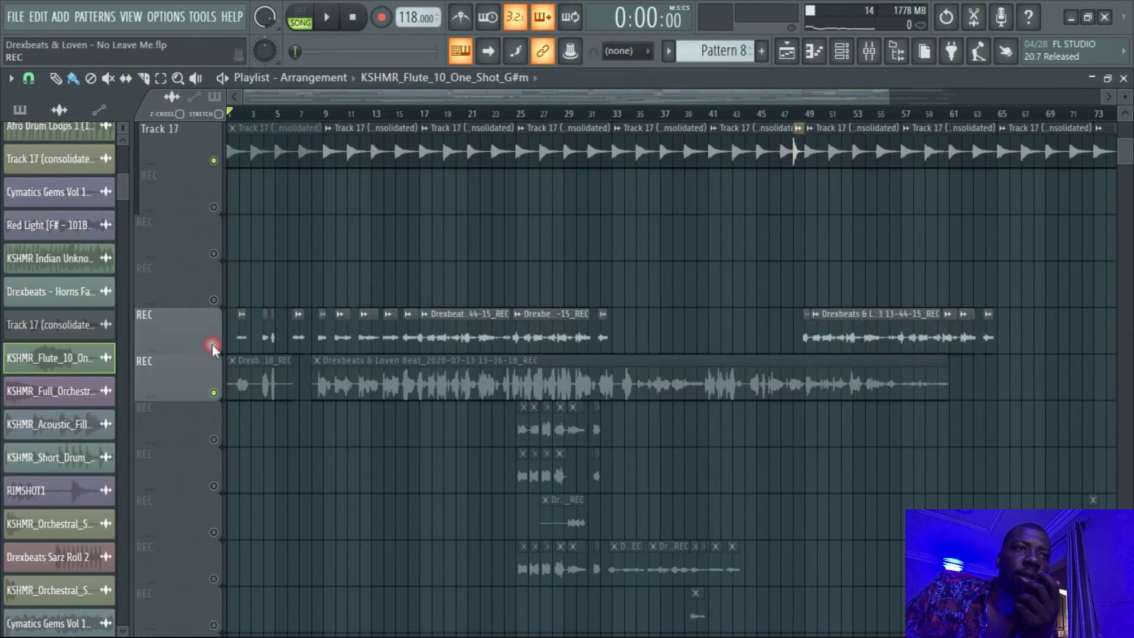
pyautogui.click(214, 394)
# Step: Play the arrangement from the start to hear the unmuted 13-44-15 vocal takes, with bars 1 to 47 in view
pyautogui.scroll(3, 369, 230)
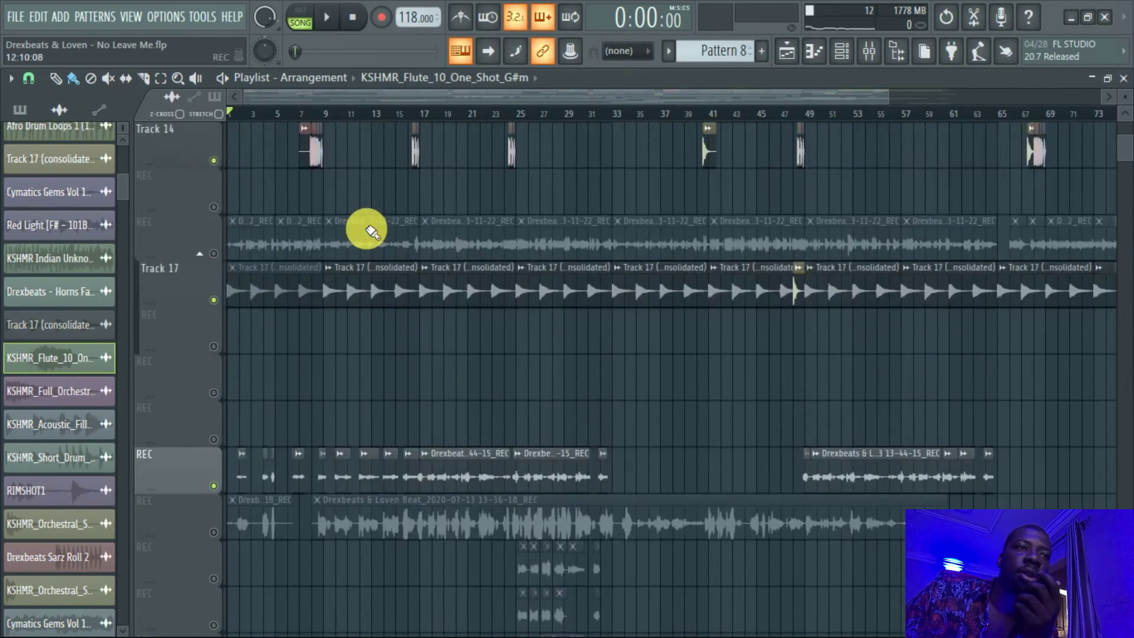
pyautogui.scroll(-2, 371, 232)
pyautogui.moveTo(887, 92); pyautogui.dragTo(653, 92)
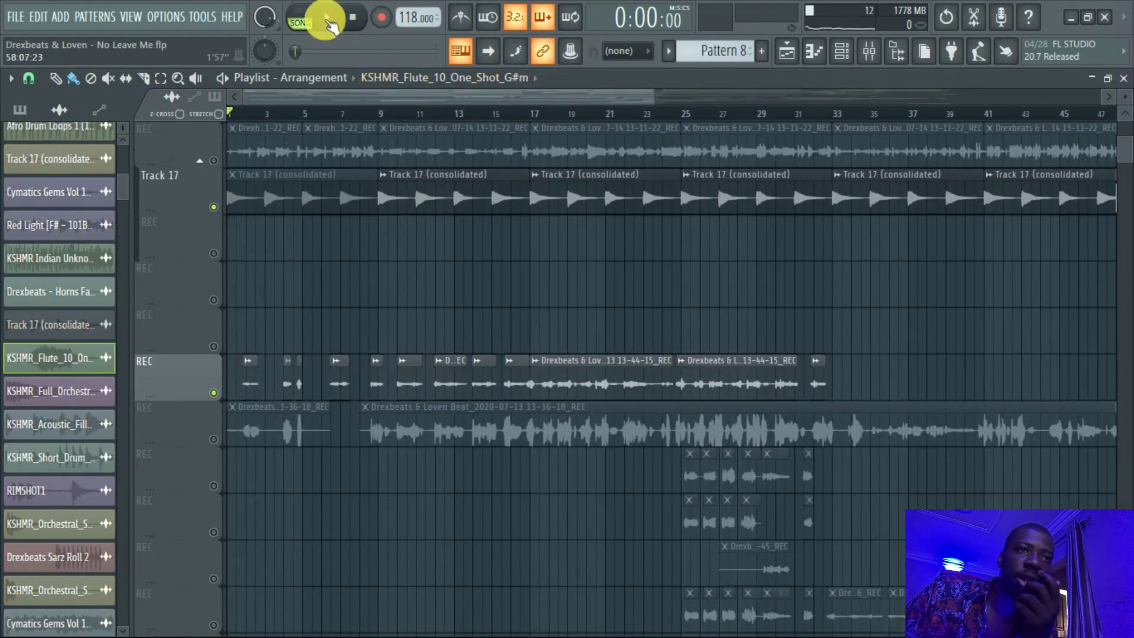
pyautogui.click(338, 21)
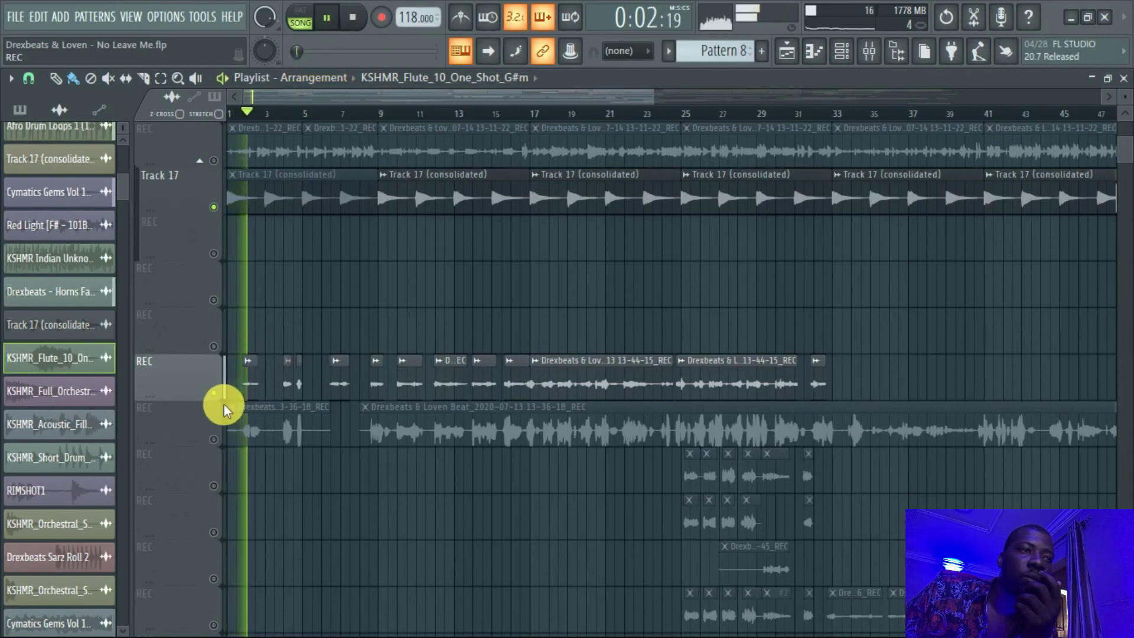
# Step: Inspect the sample settings of the first 13-44-15 vocal clip, and preview its Lead Vocal mixer track by toggling that track's mute
pyautogui.click(251, 388)
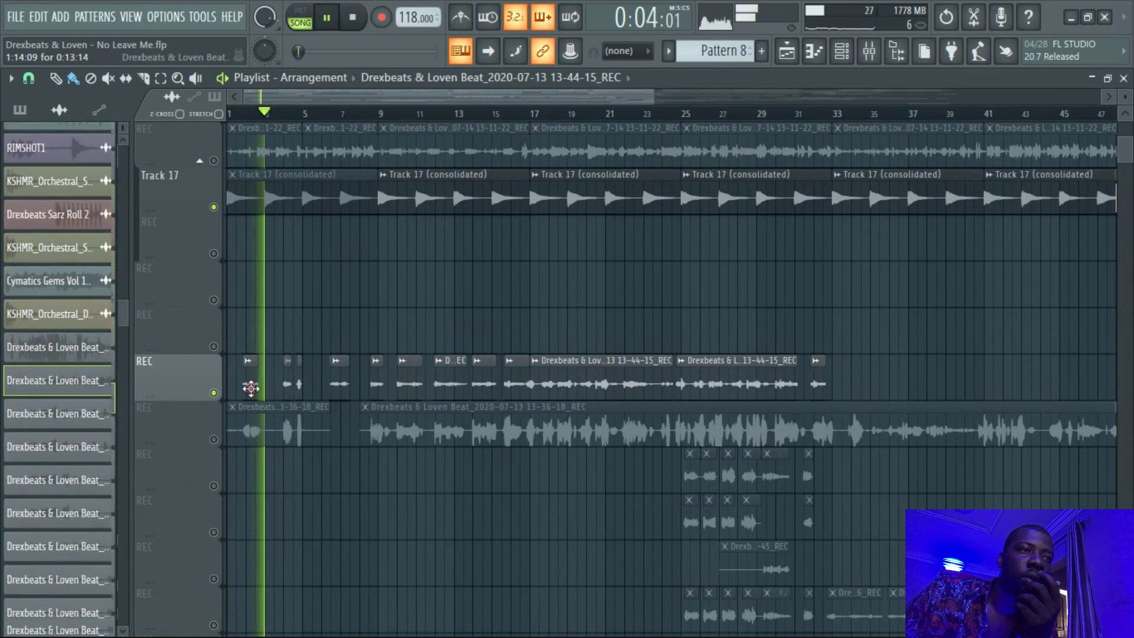
pyautogui.doubleClick(251, 387)
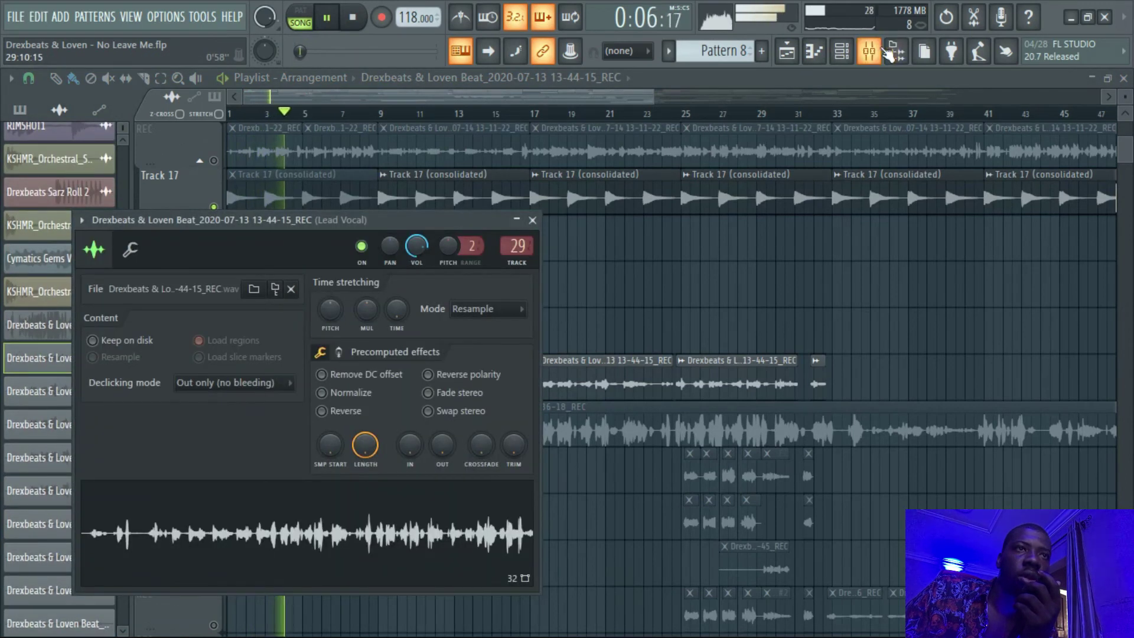
pyautogui.click(877, 51)
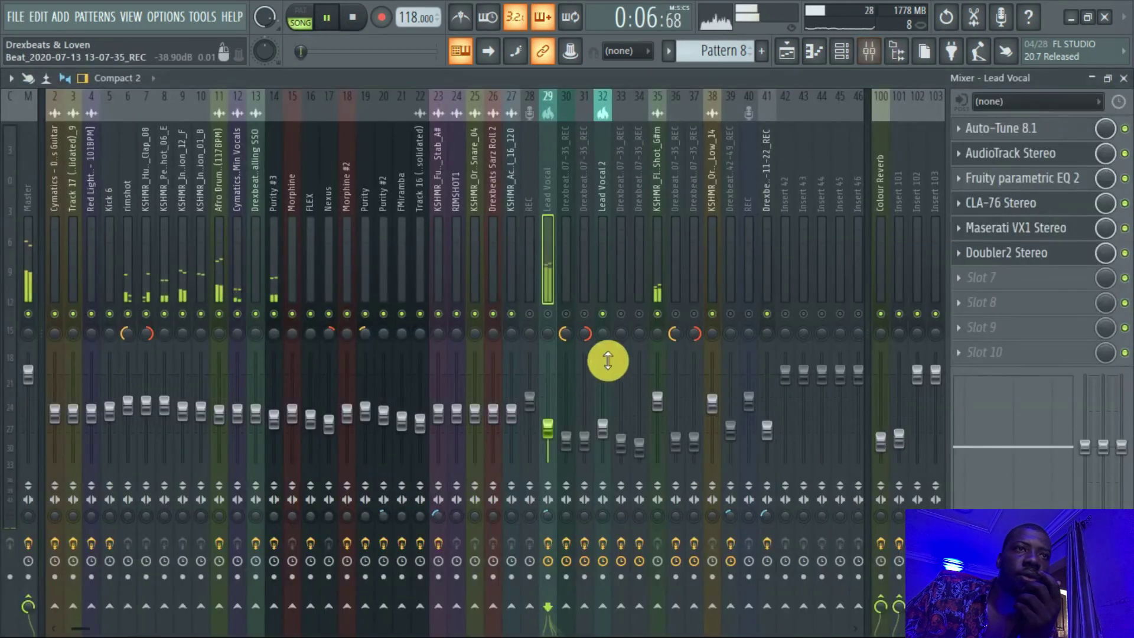
pyautogui.click(548, 314)
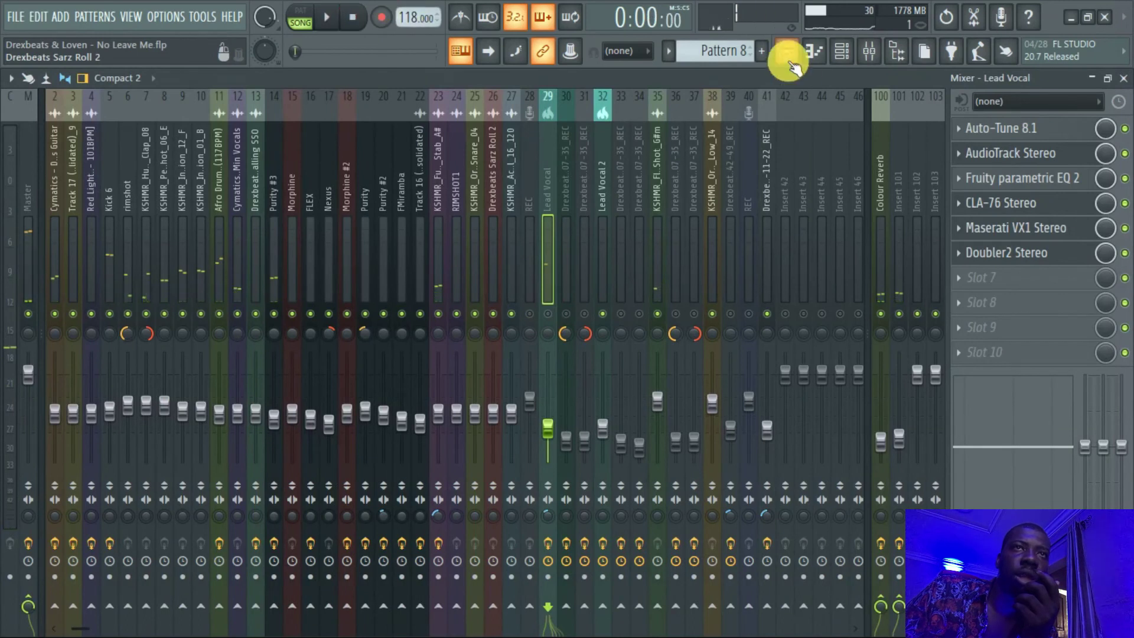
# Step: In the playlist, mute the REC track with the 13-44-15 takes, and unmute the REC track directly above Track 17
pyautogui.click(788, 56)
pyautogui.rightClick(215, 390)
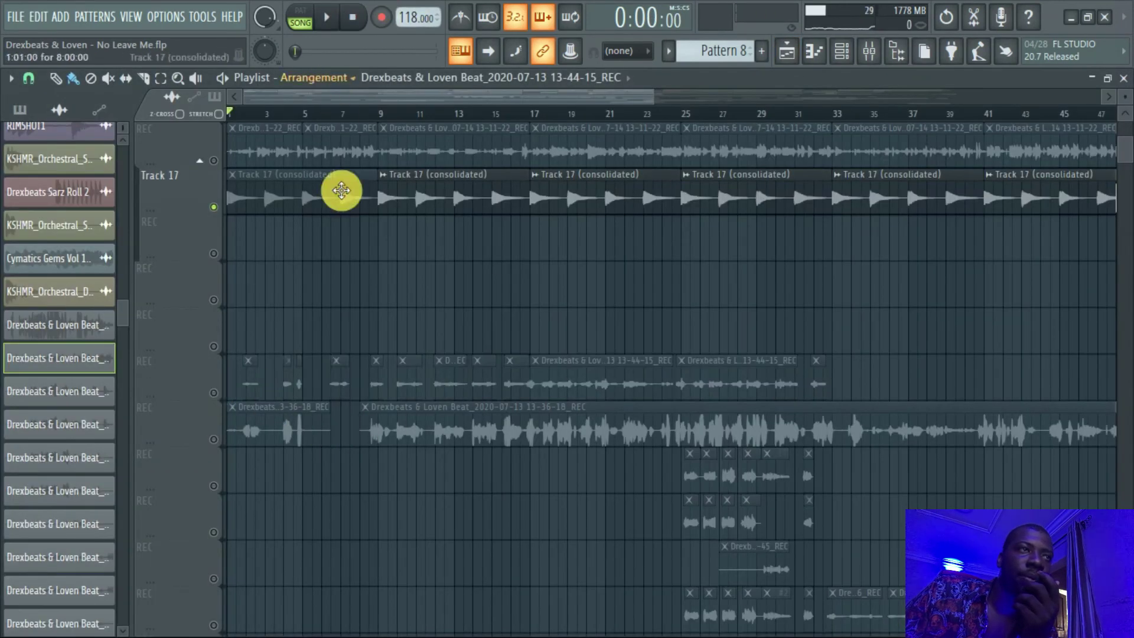
pyautogui.scroll(4, 331, 213)
pyautogui.click(215, 346)
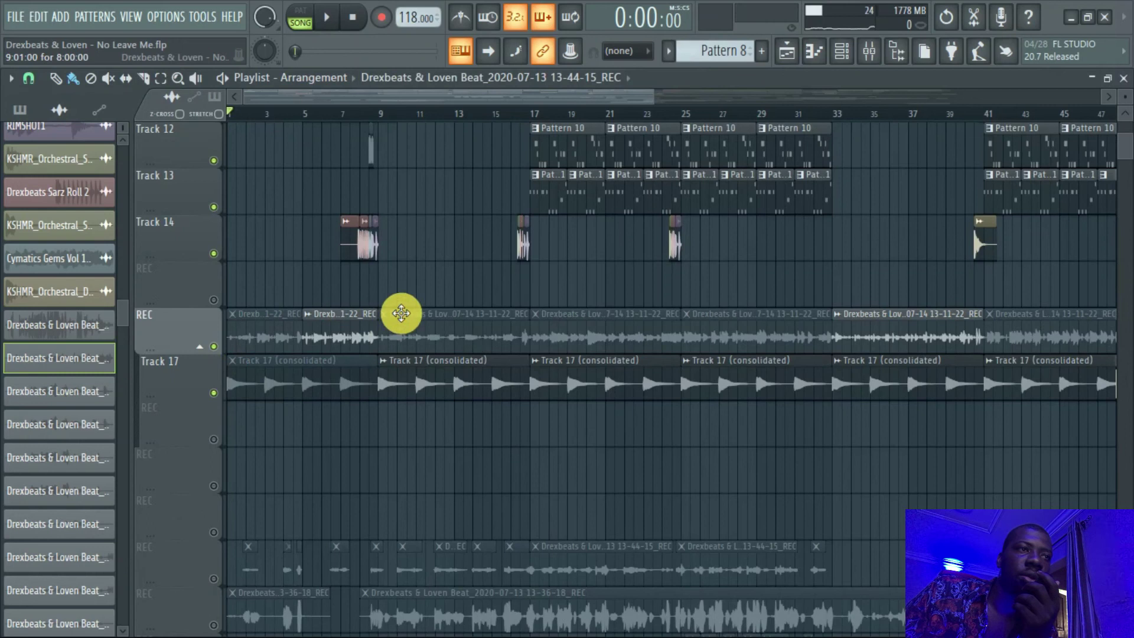
# Step: View the mixer track and effect chain of the 13-11-22 REC clip that starts at bar 5
pyautogui.click(331, 317)
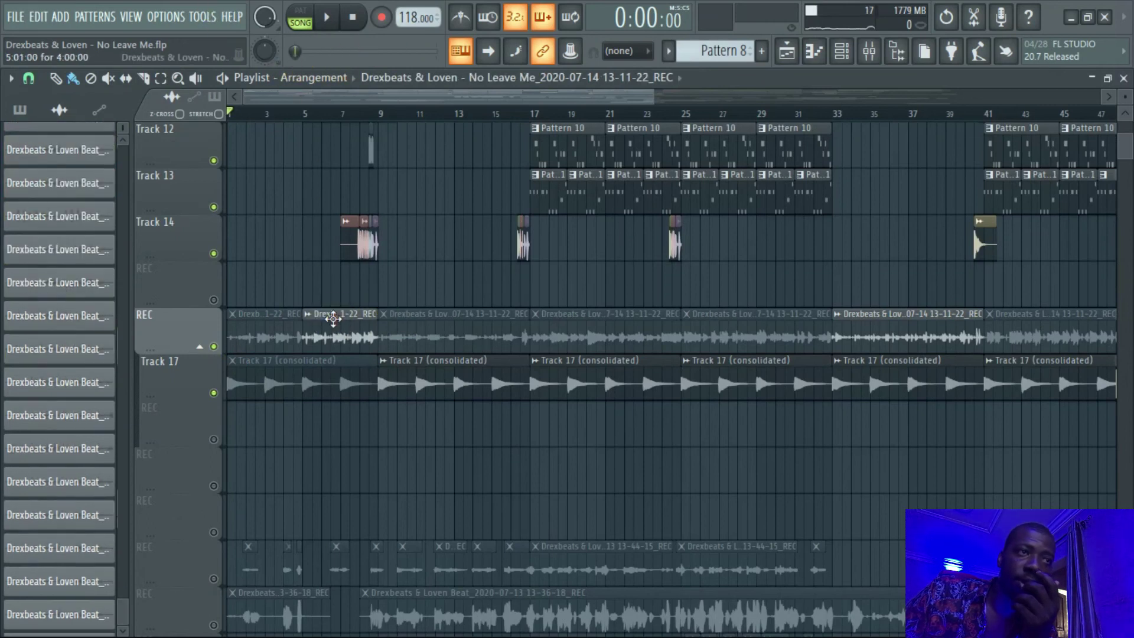
pyautogui.doubleClick(332, 317)
pyautogui.click(874, 55)
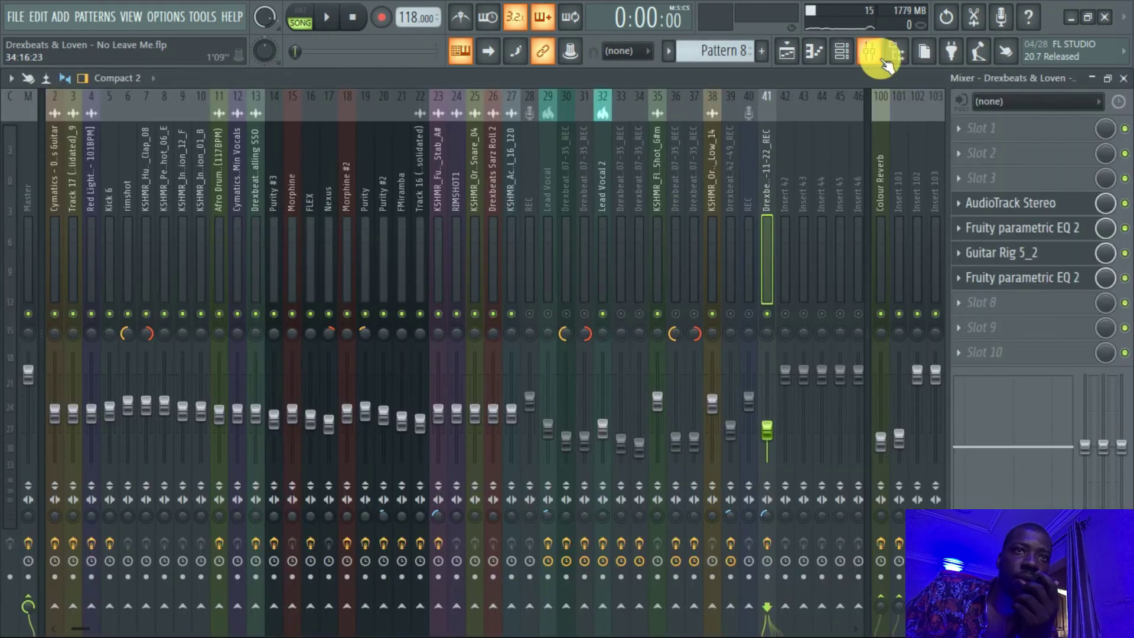
# Step: Play the arrangement from just before bar 5 to hear the 13-11-22 REC clip, and stop playback
pyautogui.click(789, 53)
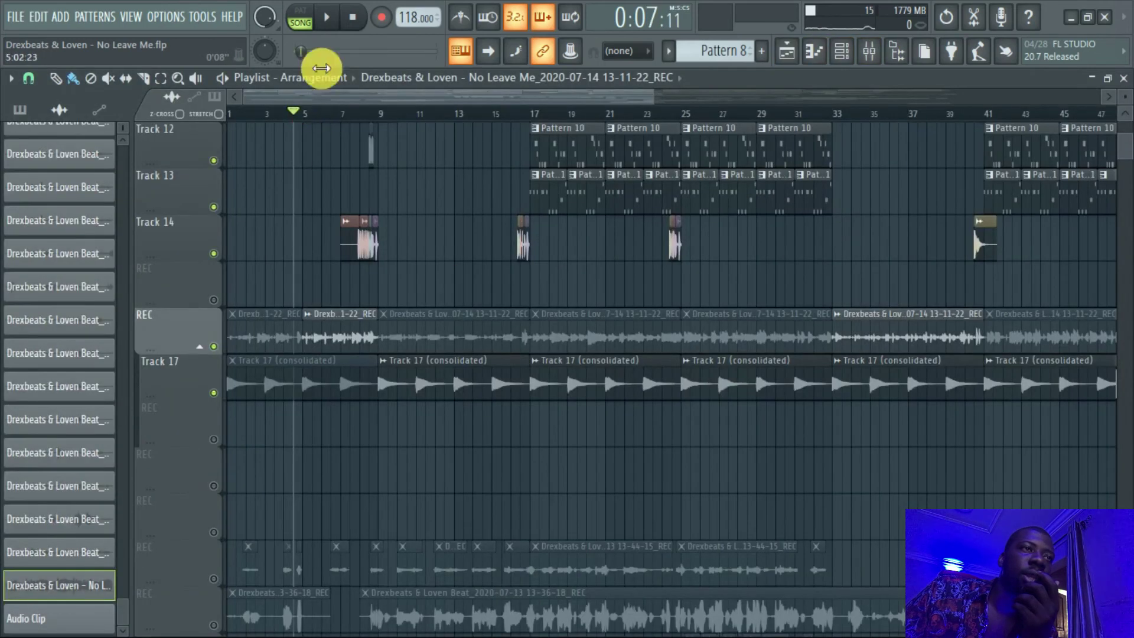
pyautogui.click(330, 17)
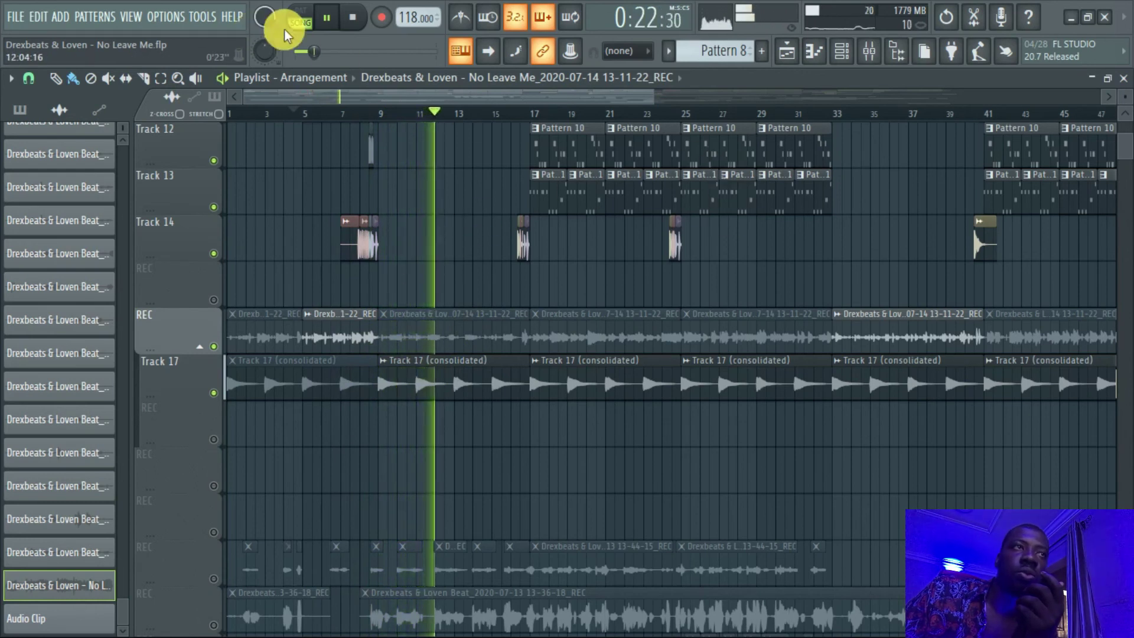
pyautogui.click(354, 19)
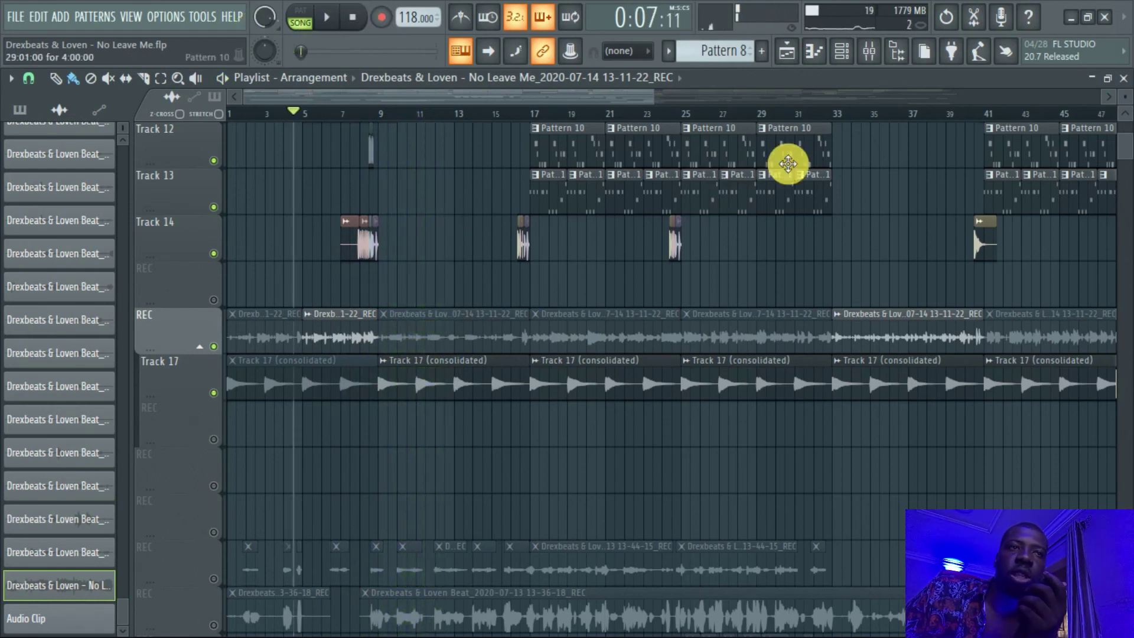
# Step: Play the arrangement from about bar 32 to hear the 13-11-22 REC clip between bars 33 and 41, and stop playback
pyautogui.click(825, 114)
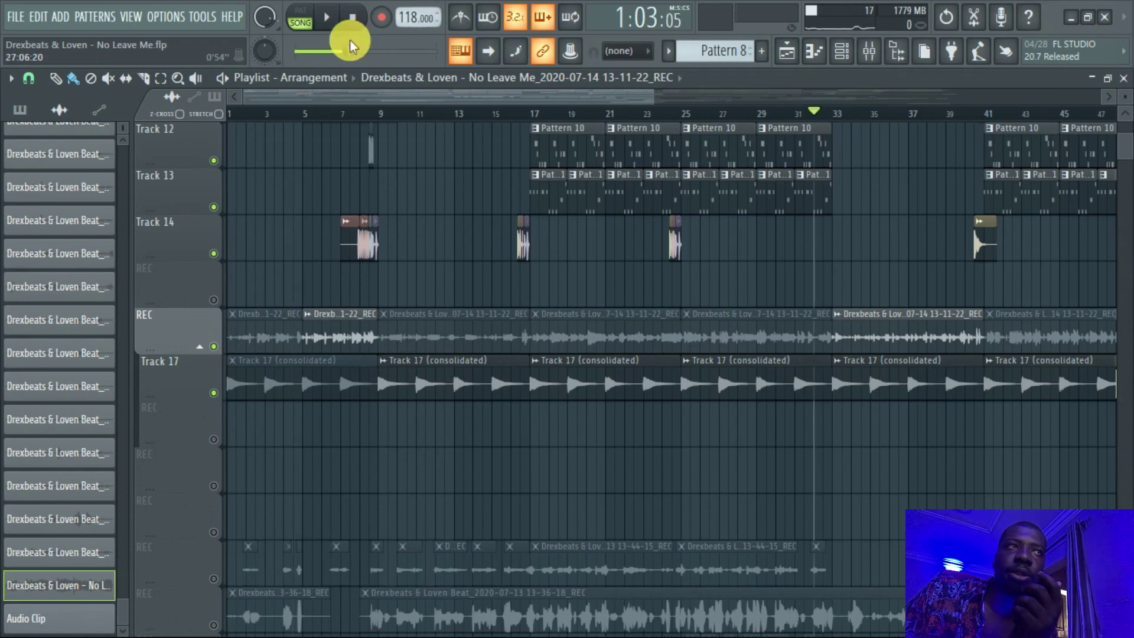
pyautogui.click(326, 18)
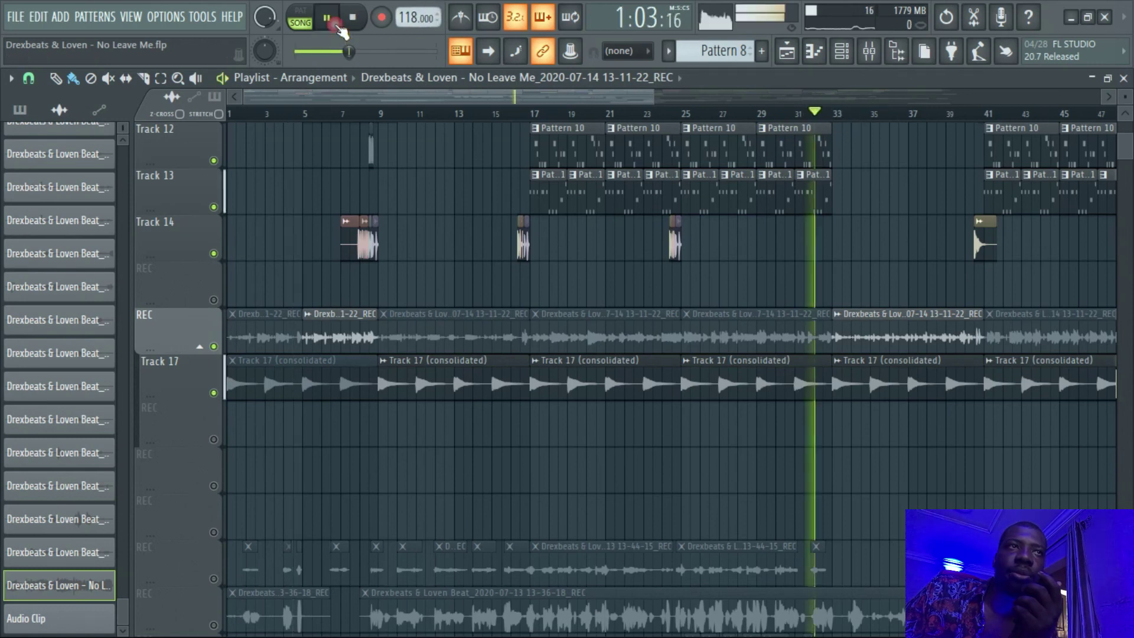
pyautogui.moveTo(473, 100); pyautogui.dragTo(670, 101)
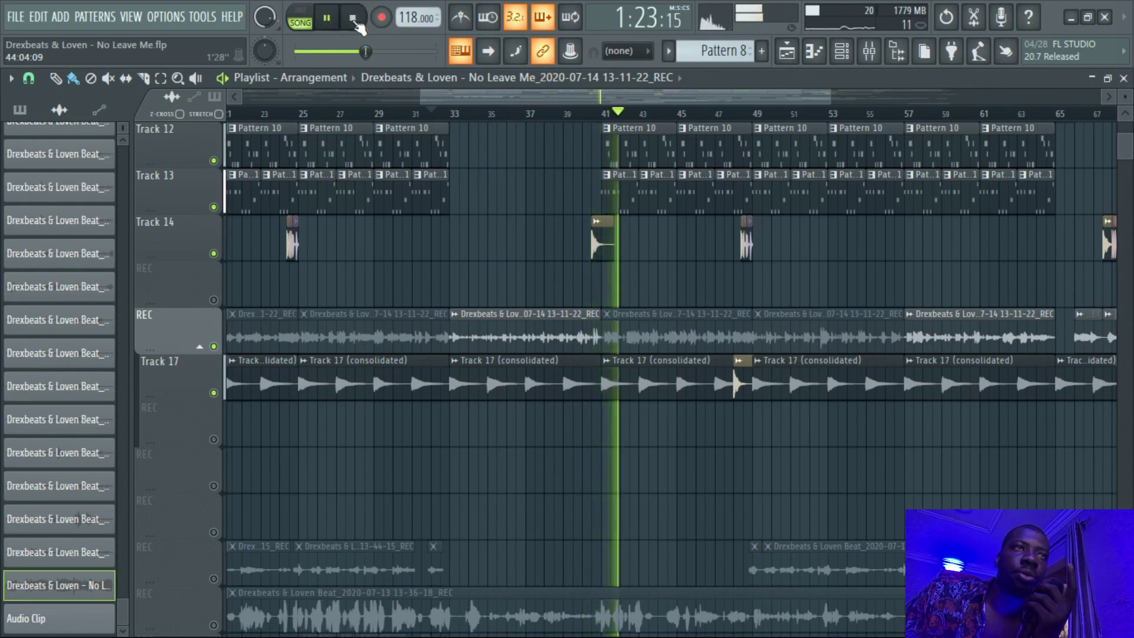
pyautogui.click(353, 18)
# Step: Play the ending from just before bar 65 while following the clips on all tracks, and stop playback
pyautogui.moveTo(482, 98); pyautogui.dragTo(678, 98)
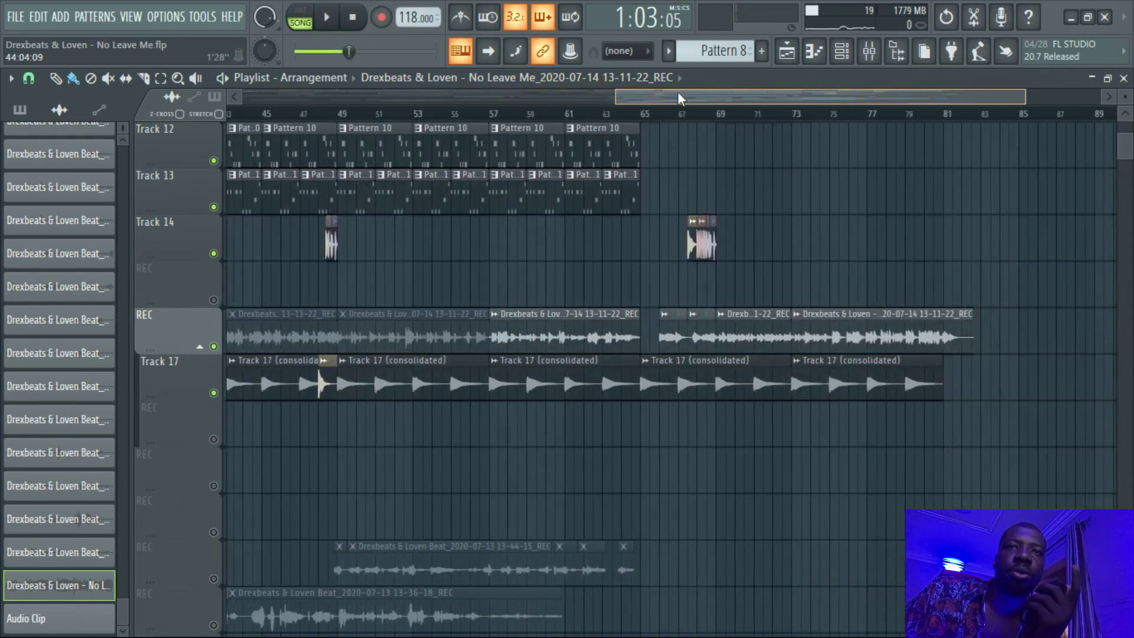
pyautogui.click(636, 115)
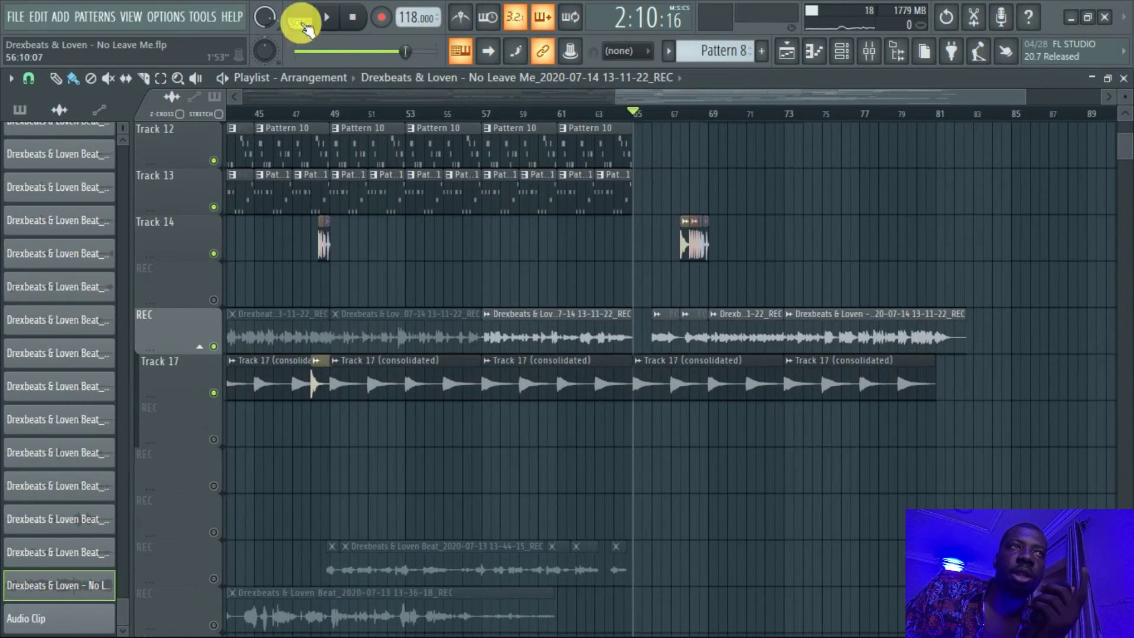
pyautogui.click(327, 17)
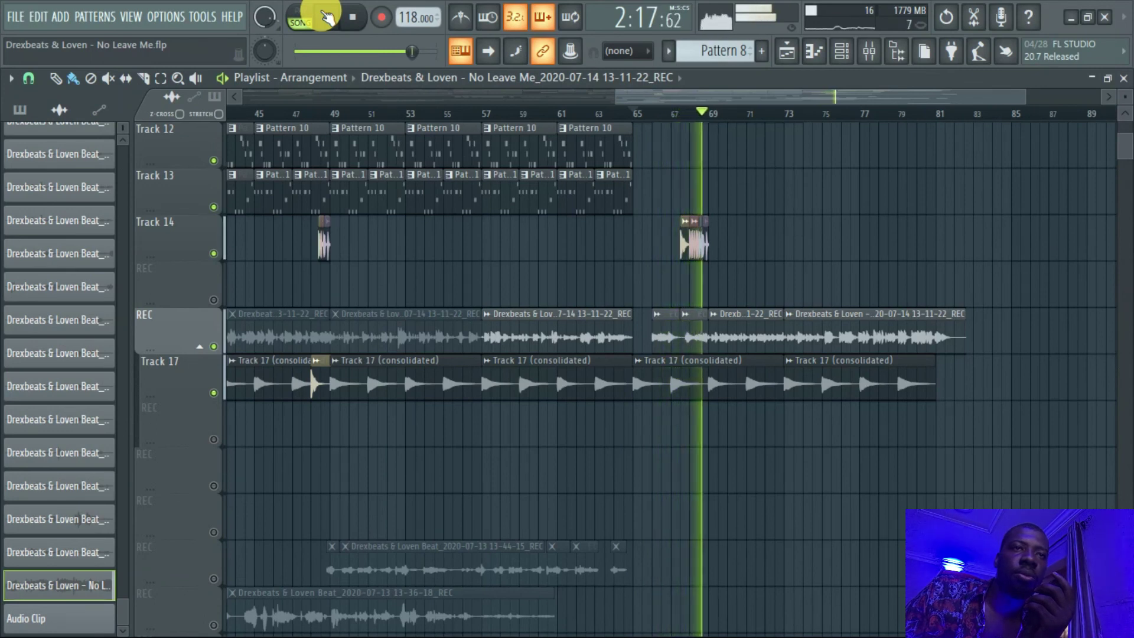
pyautogui.scroll(5, 842, 254)
pyautogui.scroll(4, 810, 289)
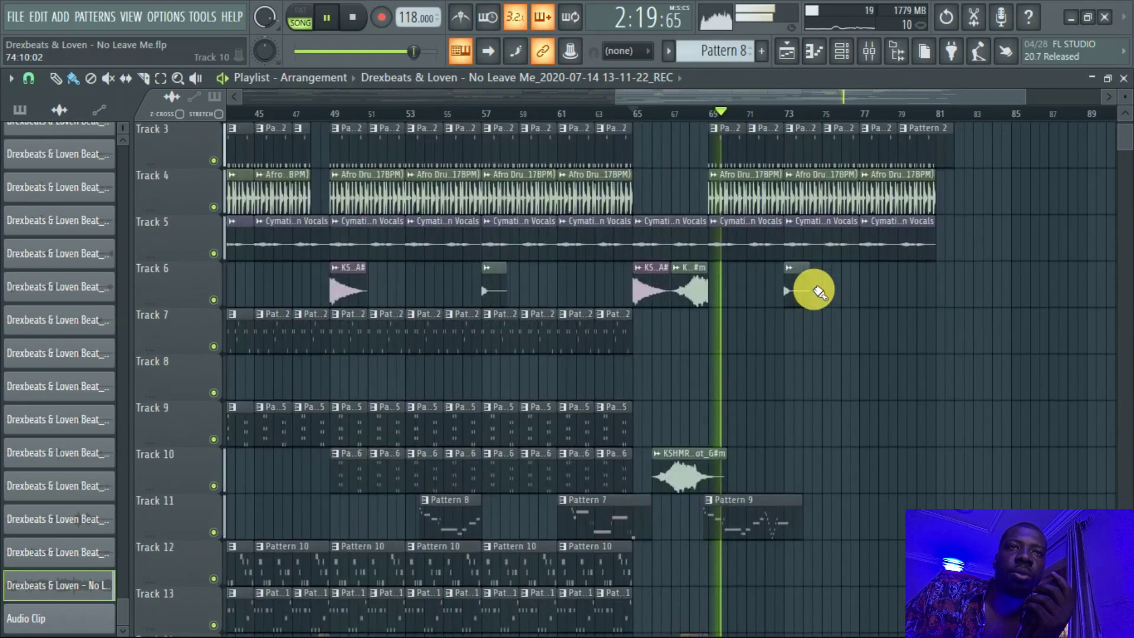
pyautogui.scroll(2, 824, 326)
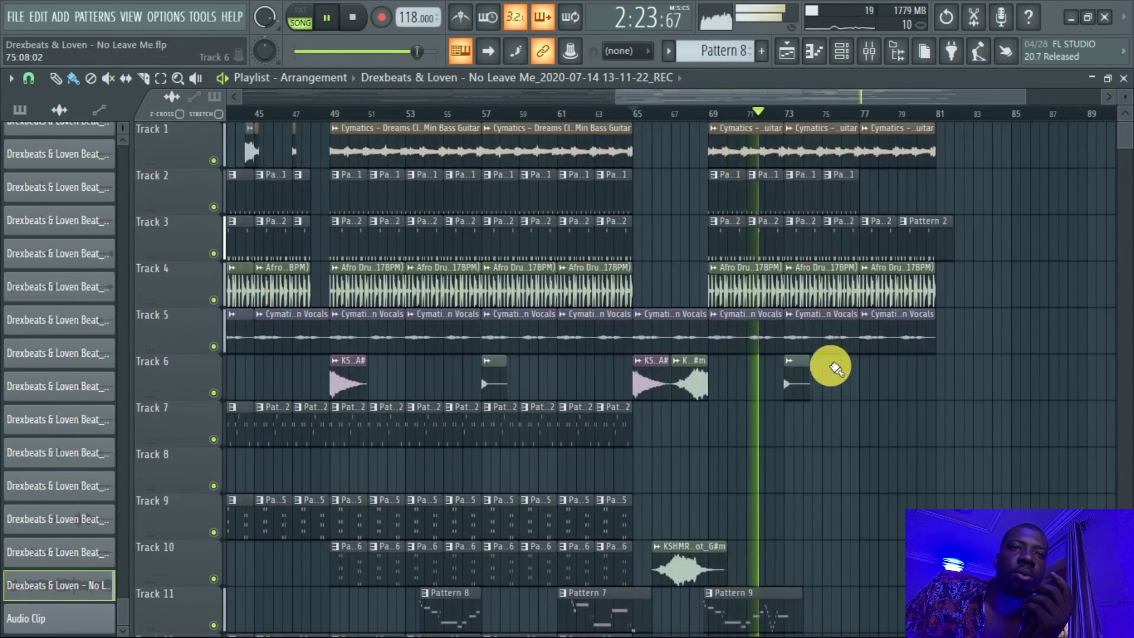
pyautogui.scroll(-8, 835, 367)
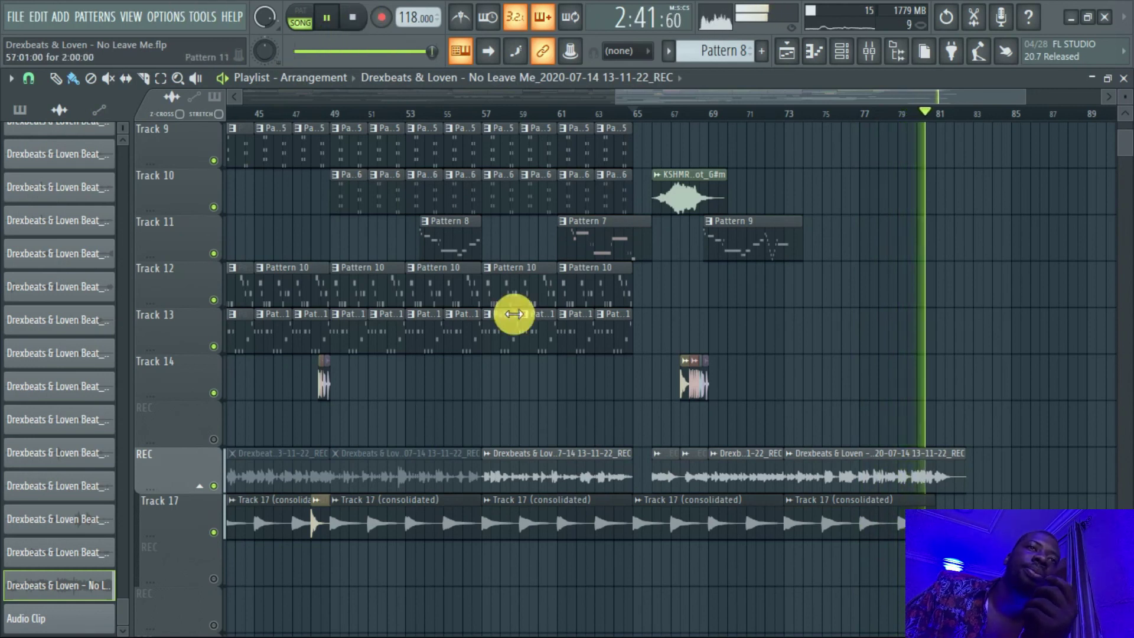
pyautogui.click(361, 18)
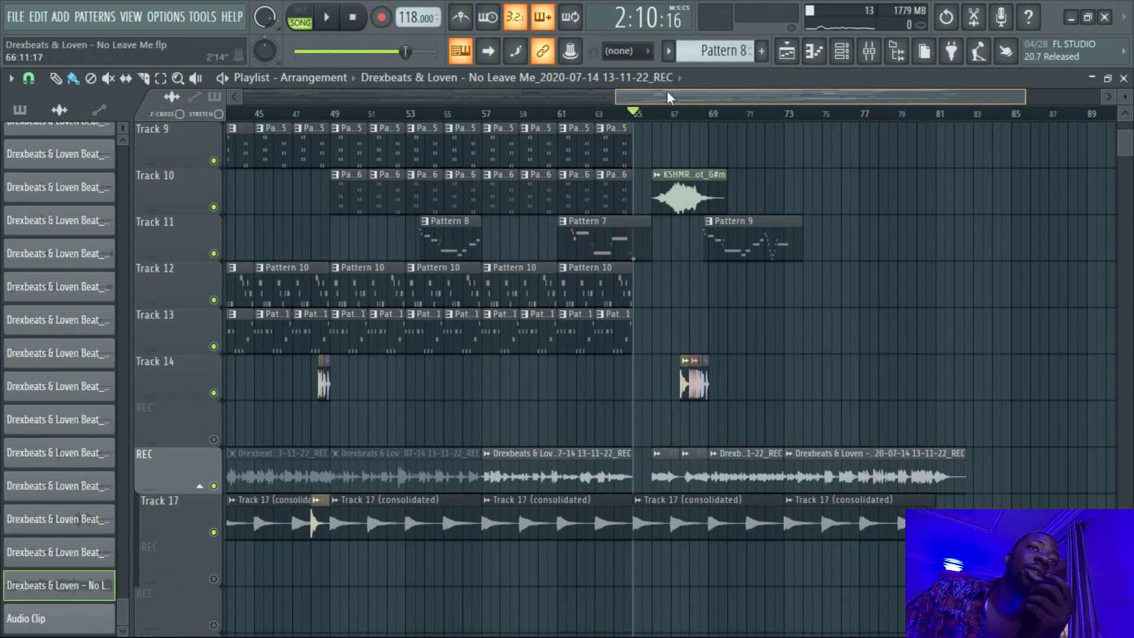
# Step: Examine the complete arrangement from Track 1 down to Track 17, with its full length from the first bar in view
pyautogui.moveTo(667, 98); pyautogui.dragTo(289, 97)
pyautogui.scroll(5, 452, 430)
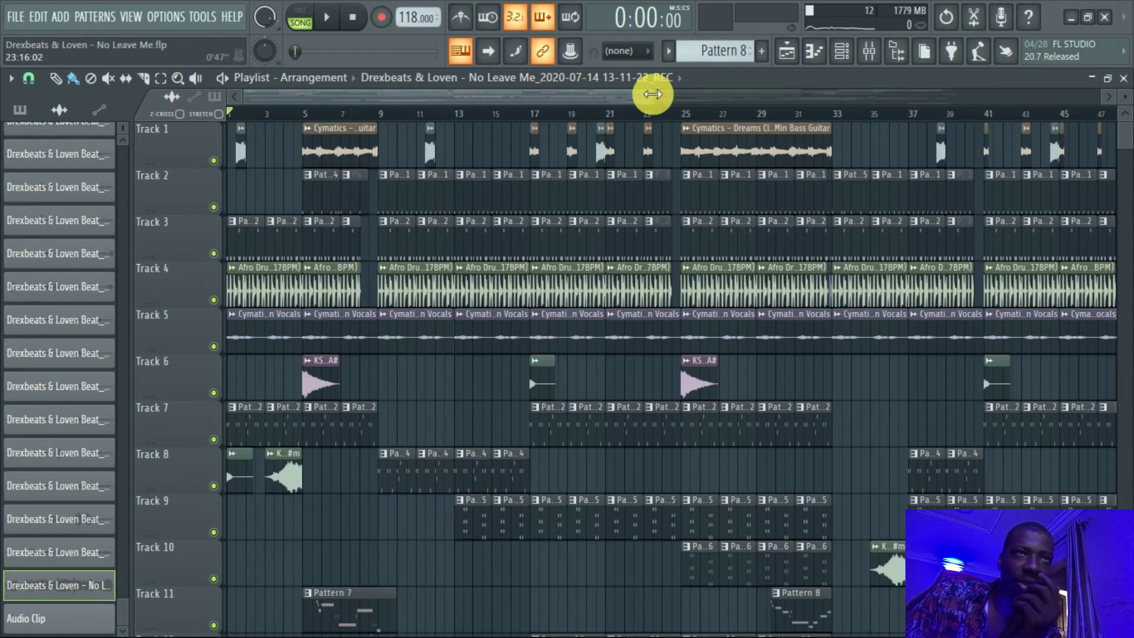
pyautogui.moveTo(653, 94); pyautogui.dragTo(1041, 94)
pyautogui.click(435, 414)
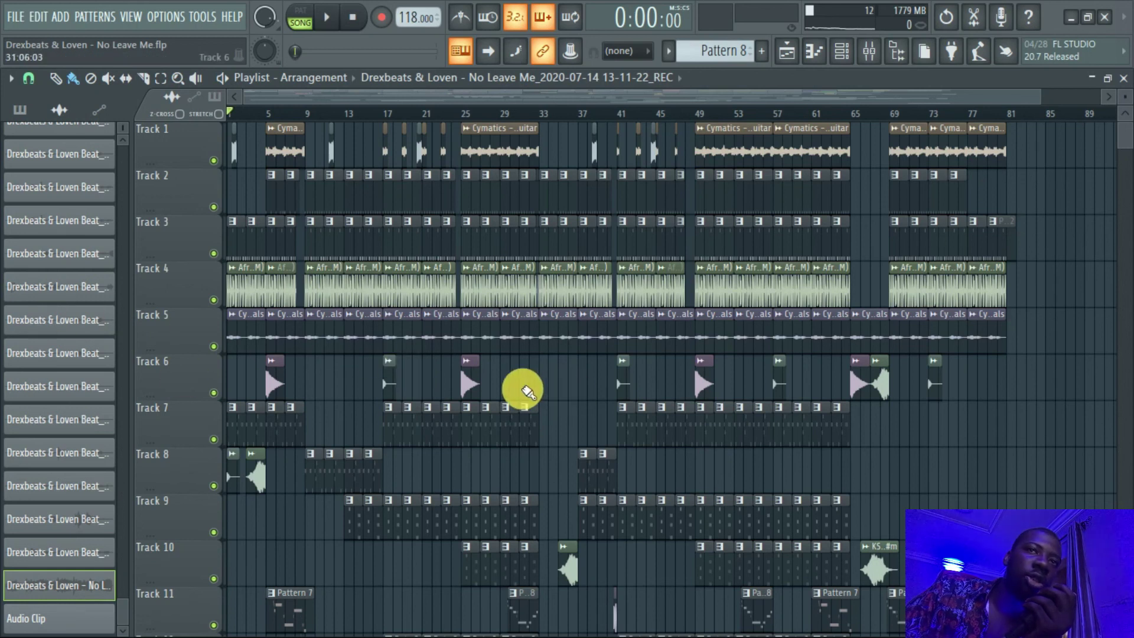
pyautogui.scroll(-8, 527, 392)
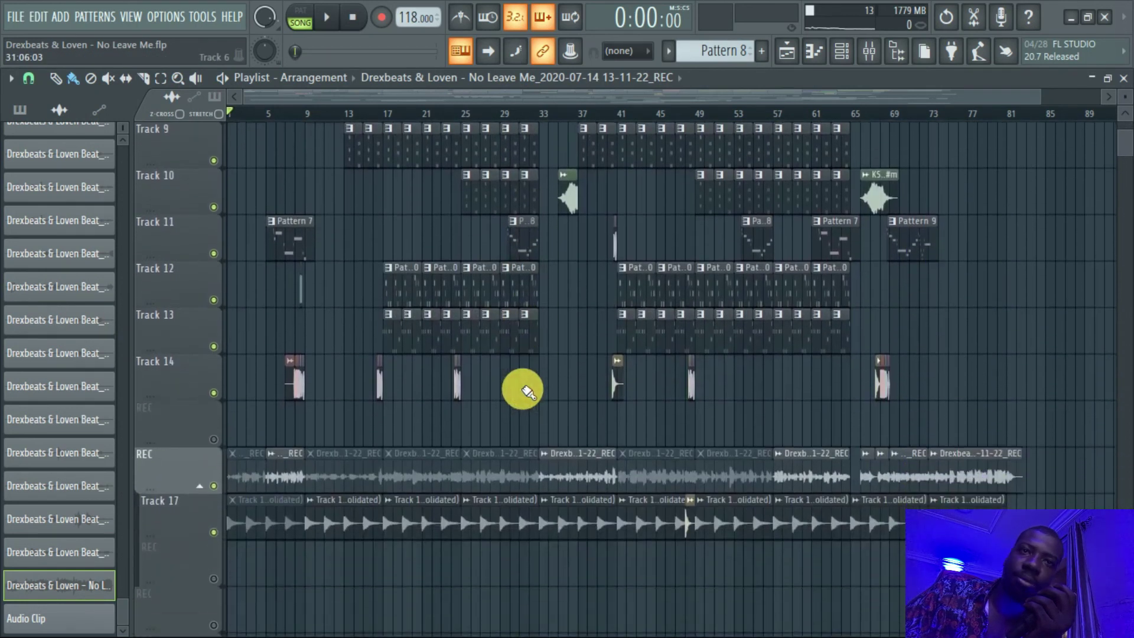
pyautogui.scroll(8, 523, 389)
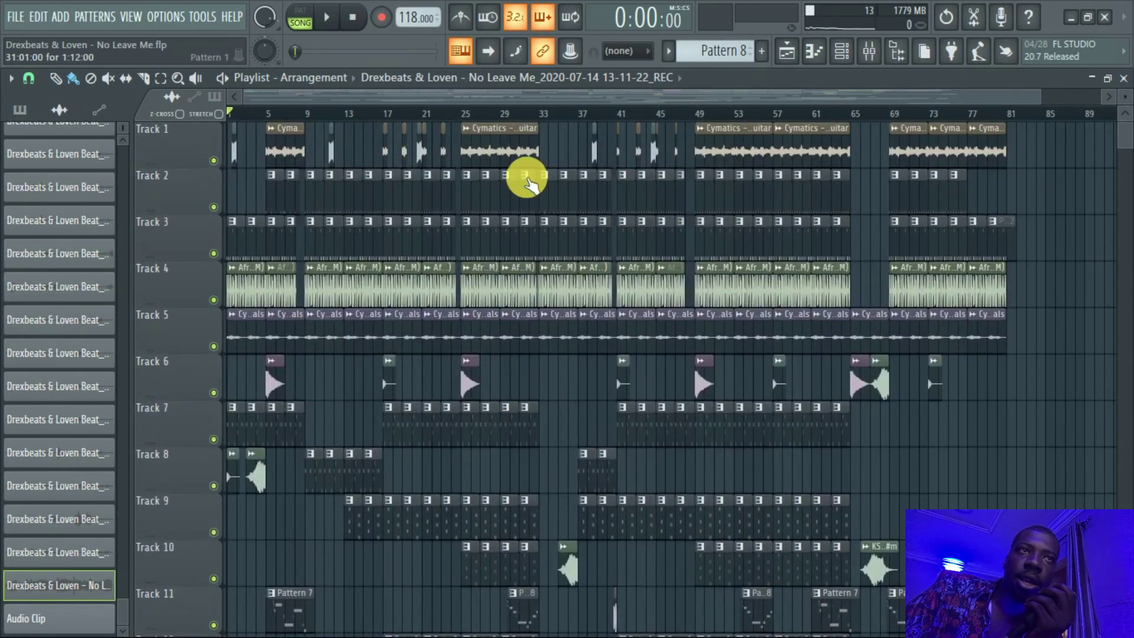